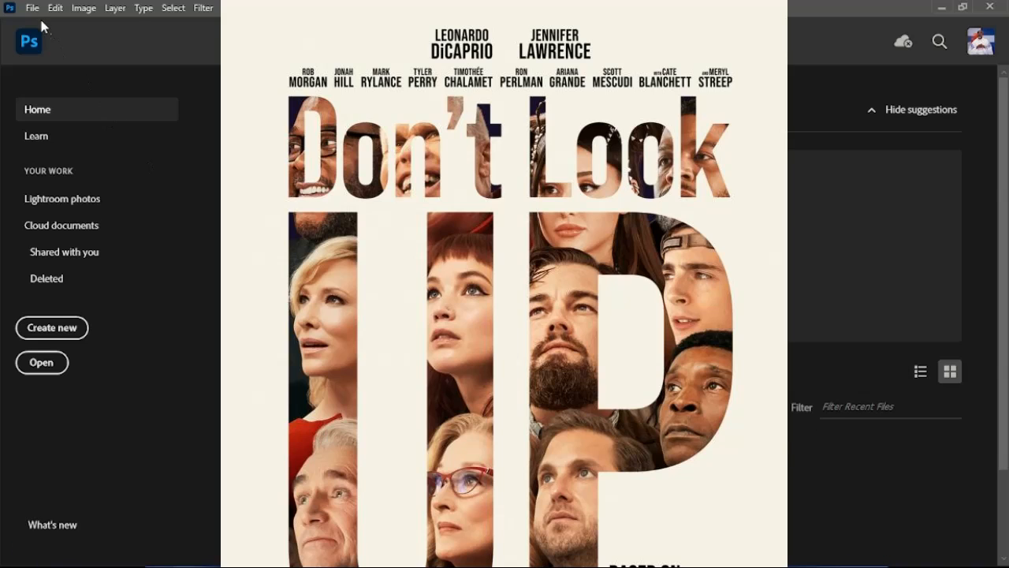
Create a 1920 x 1080 px document named "clipping mask" from the 1080p Art & Illustration preset
{"action": "left_click", "coordinate": [32, 9]}
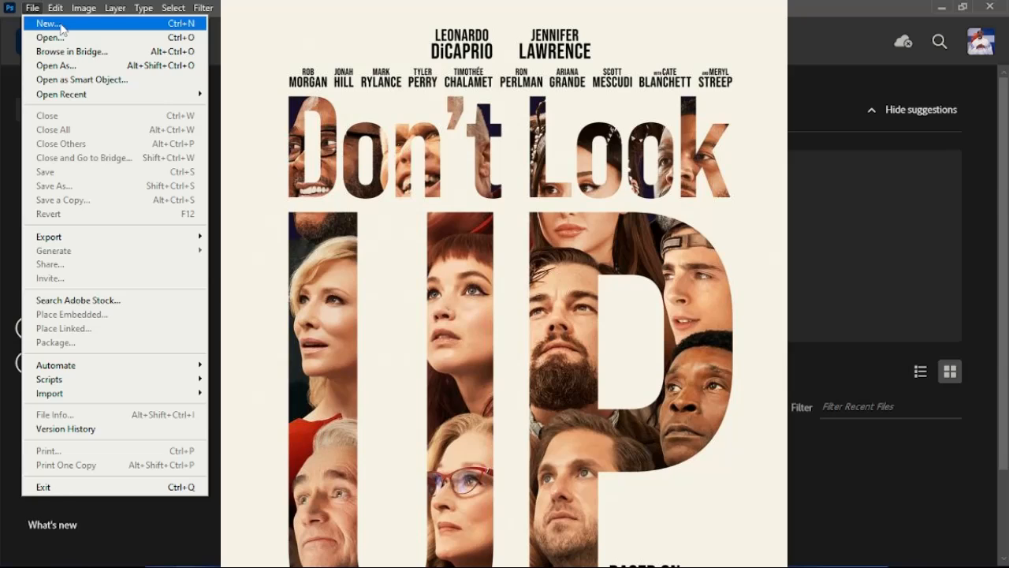
{"action": "left_click", "coordinate": [63, 23]}
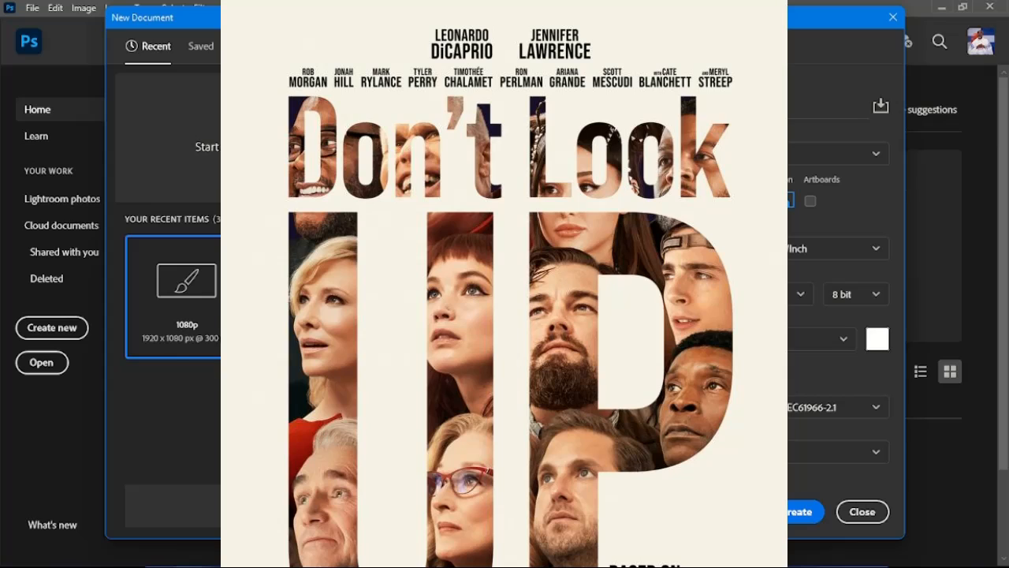
{"action": "left_click", "coordinate": [353, 46]}
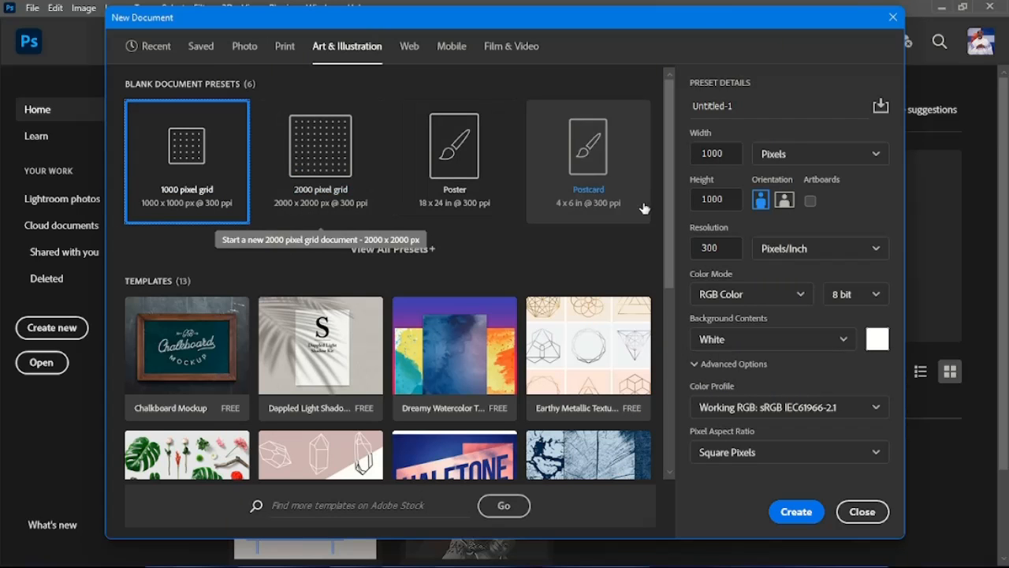
{"action": "left_click", "coordinate": [393, 249]}
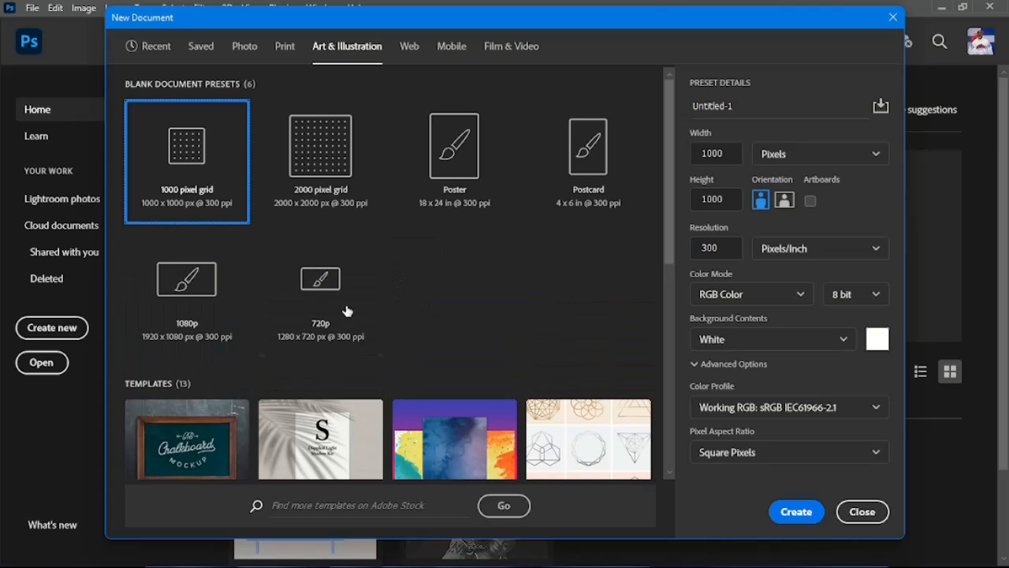
{"action": "left_click", "coordinate": [197, 293]}
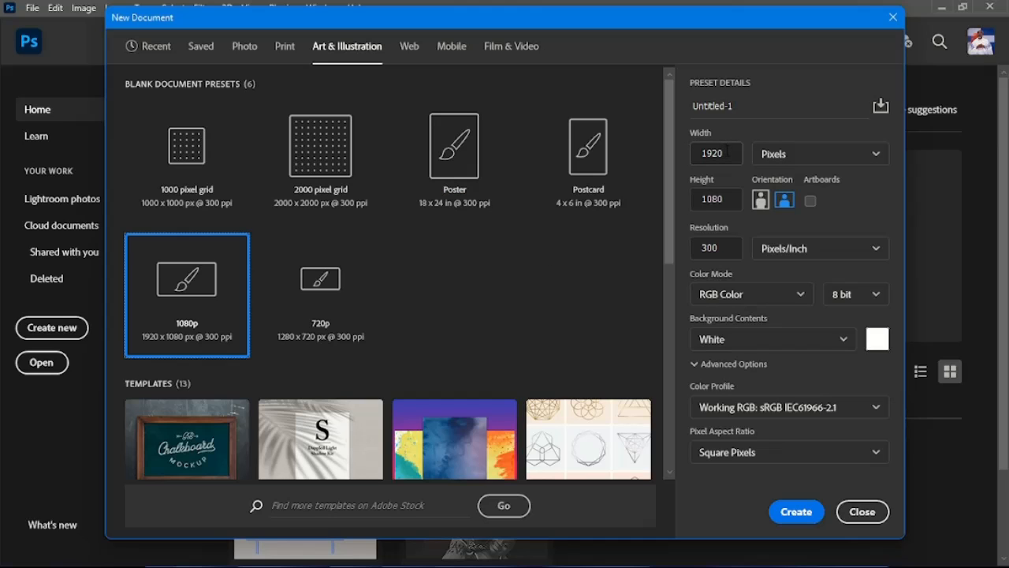
{"action": "left_click", "coordinate": [726, 153]}
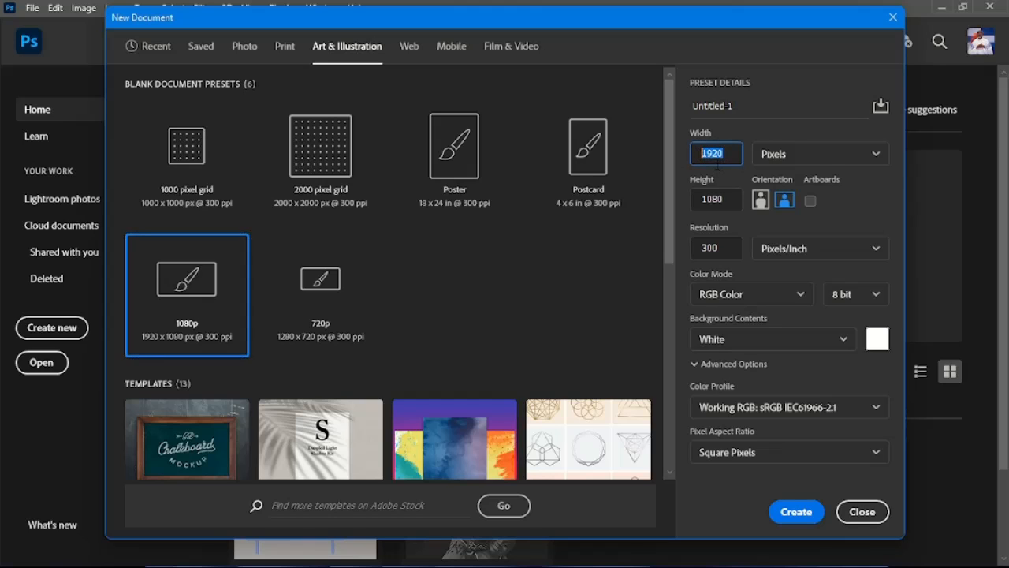
{"action": "left_click", "coordinate": [728, 202]}
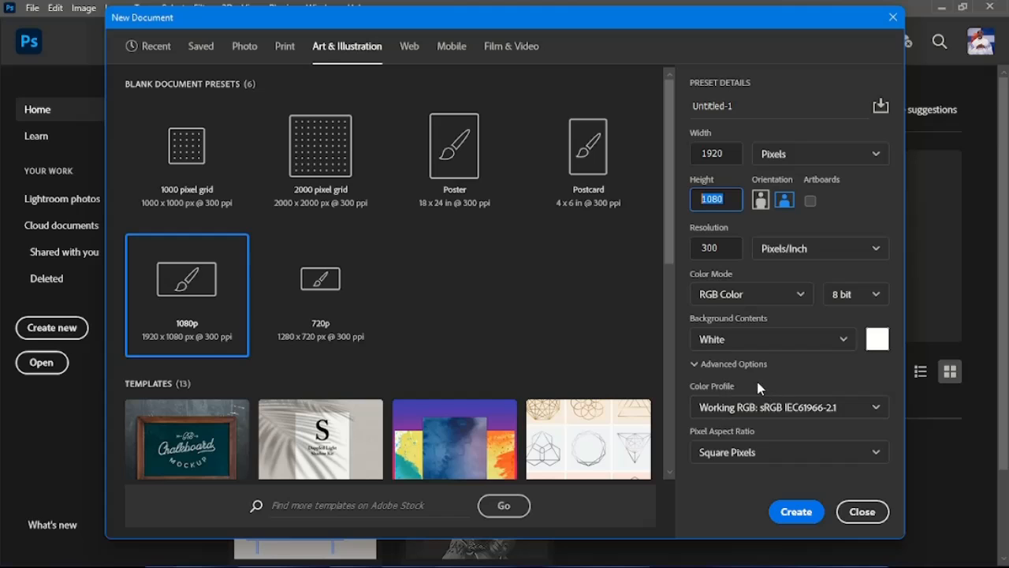
{"action": "left_click", "coordinate": [743, 105]}
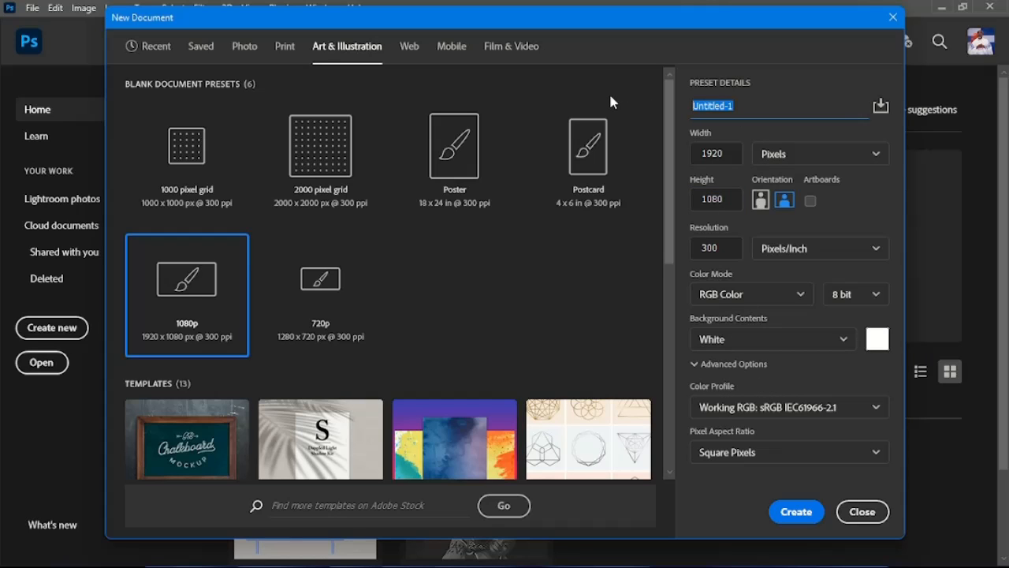
{"action": "type", "text": "clipping mask"}
{"action": "left_click", "coordinate": [794, 514]}
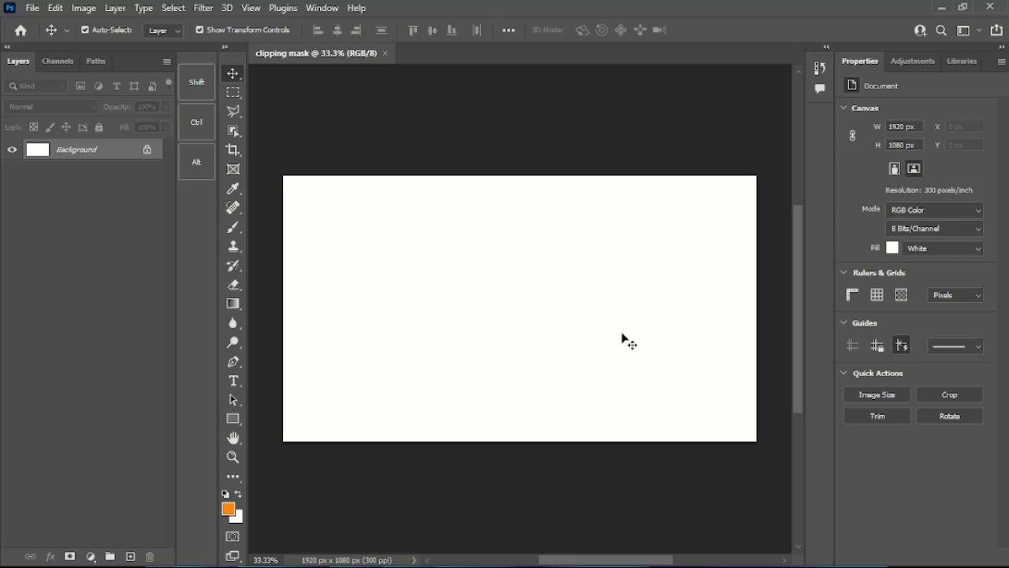
Add a horizontal text layer reading "don't" in the upper part of the canvas
{"action": "scroll", "coordinate": [621, 338], "scroll_direction": "up", "scroll_amount": 1}
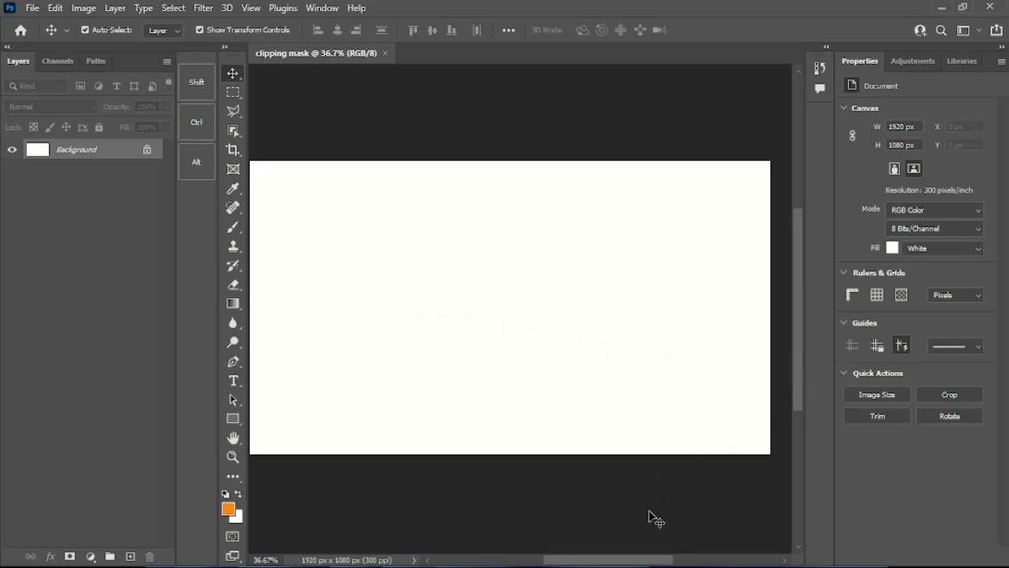
{"action": "left_click_drag", "start_coordinate": [653, 560], "coordinate": [654, 560]}
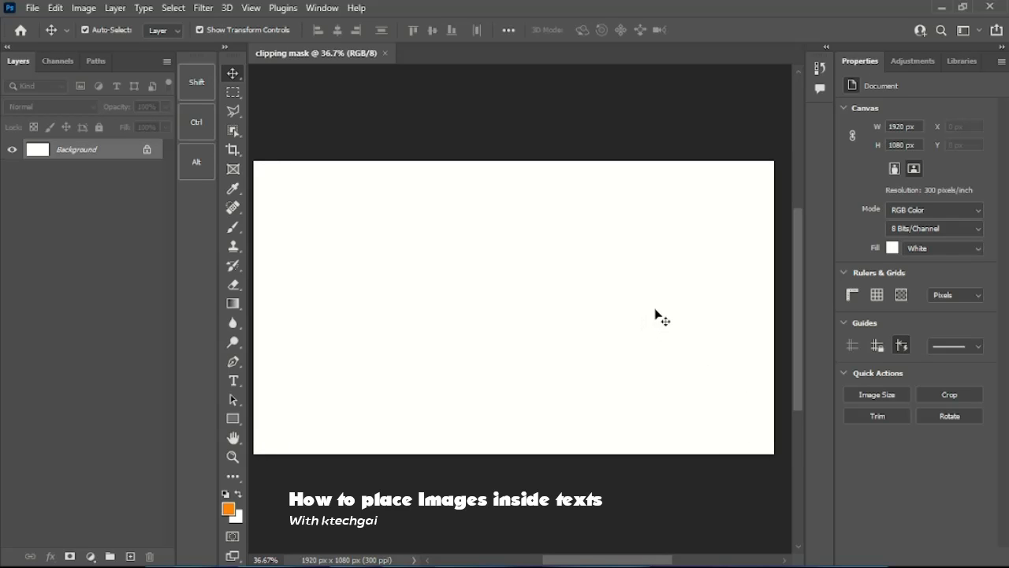
{"action": "left_click", "coordinate": [234, 383]}
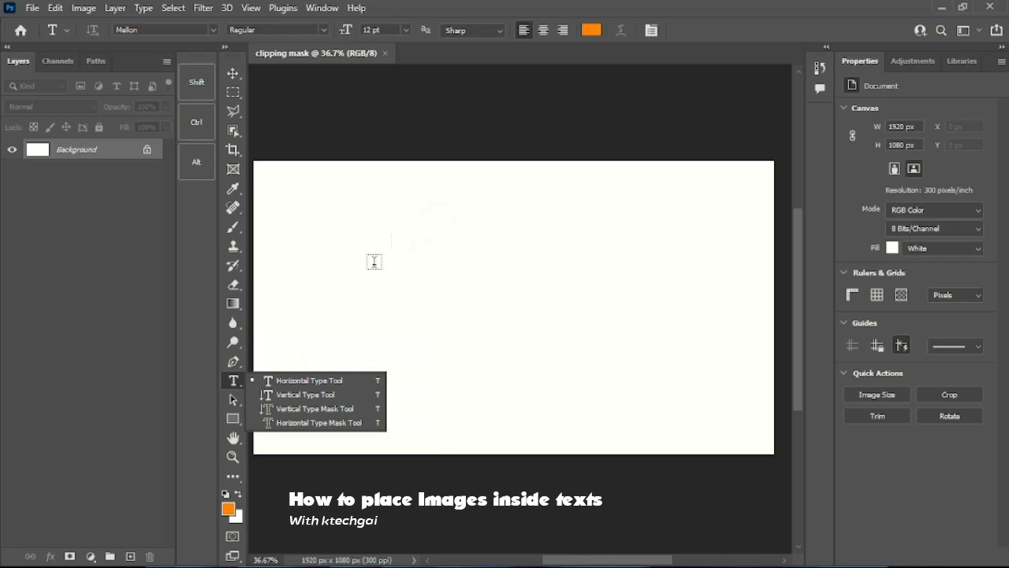
{"action": "left_click", "coordinate": [337, 382]}
{"action": "left_click", "coordinate": [368, 207]}
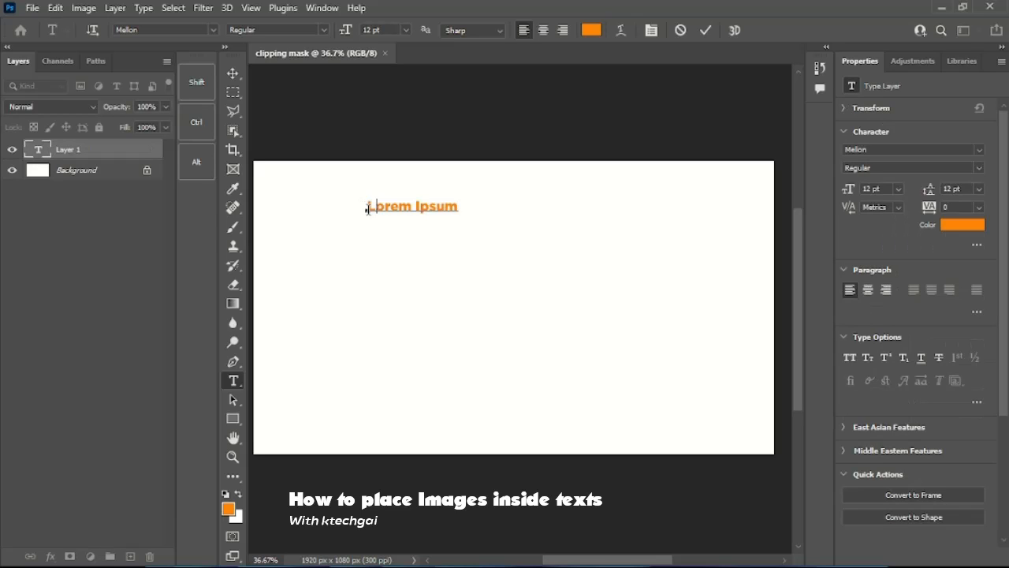
{"action": "type", "text": "dont"}
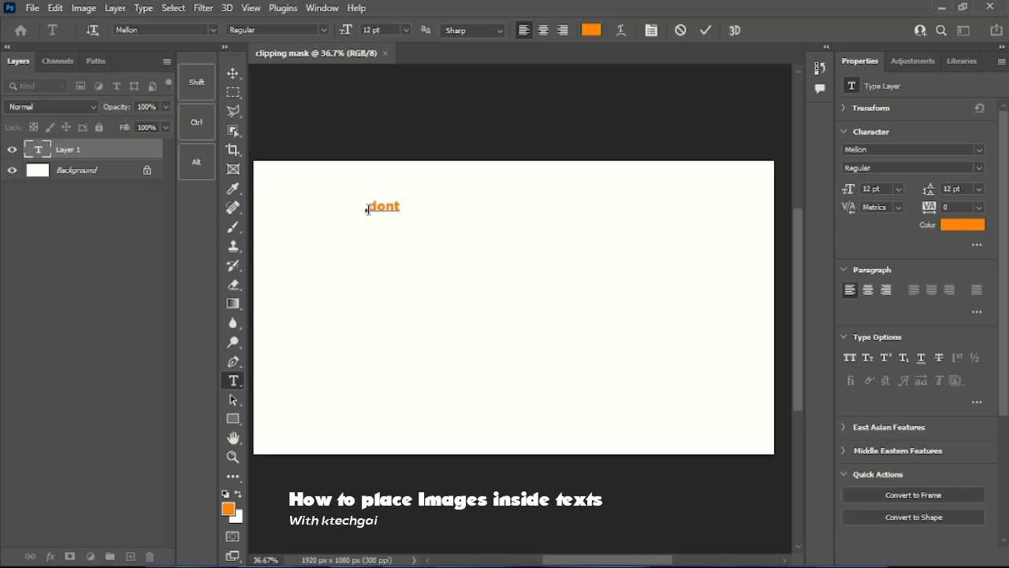
{"action": "key", "text": "BackSpace"}
{"action": "type", "text": "'"}
{"action": "scroll", "coordinate": [368, 209], "scroll_direction": "up", "scroll_amount": 1}
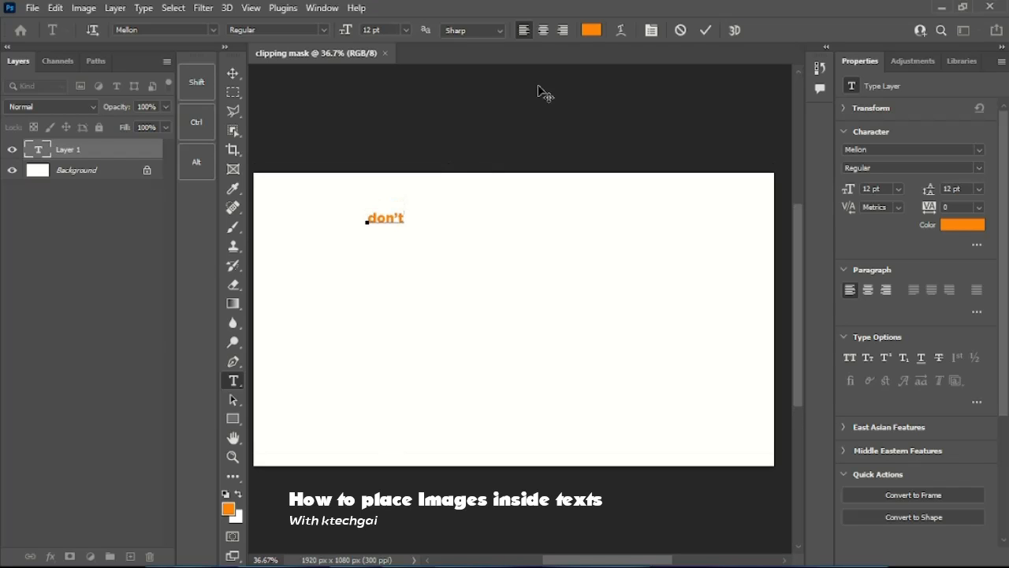
{"action": "left_click", "coordinate": [706, 30]}
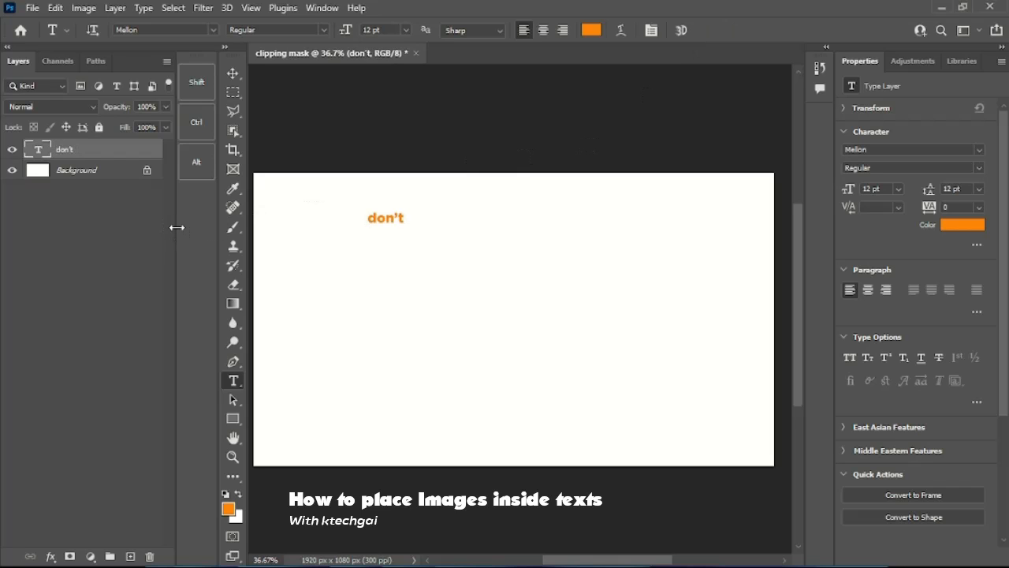
Duplicate the "don't" text layer, place the copy just right of the original, and change its text to "look"
{"action": "key", "text": "ctrl+j"}
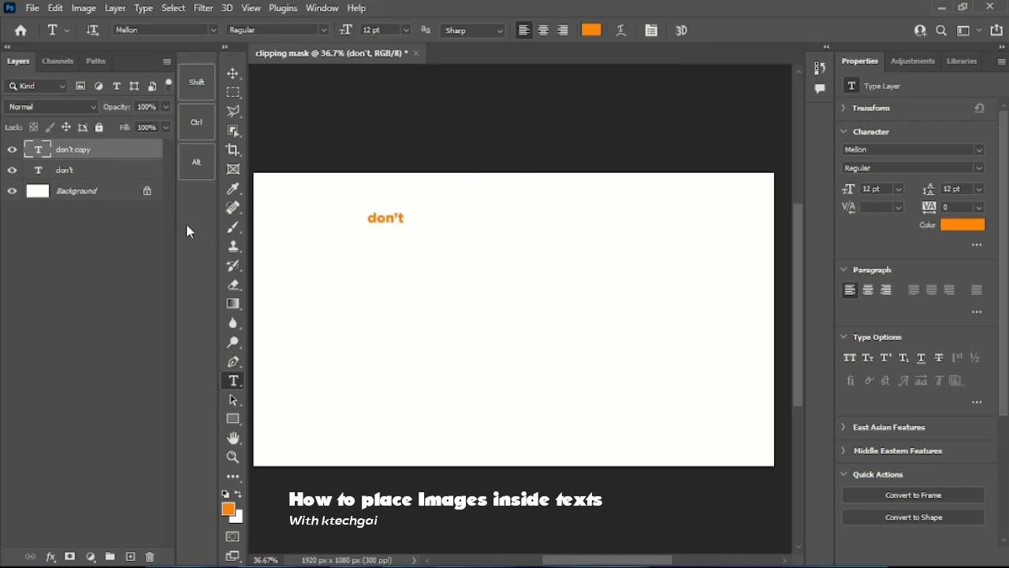
{"action": "left_click", "coordinate": [233, 74]}
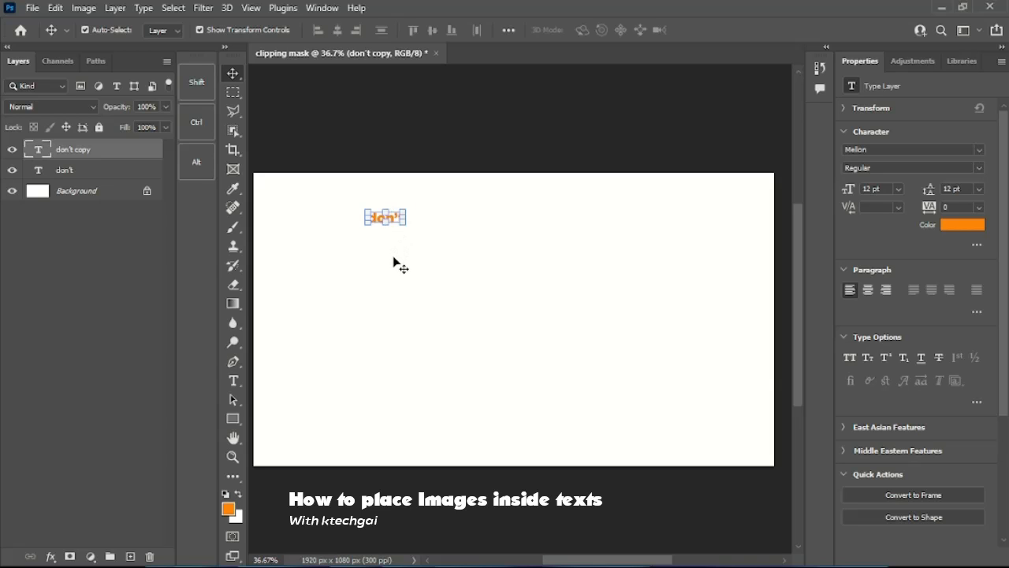
{"action": "left_click_drag", "start_coordinate": [397, 230], "coordinate": [451, 226]}
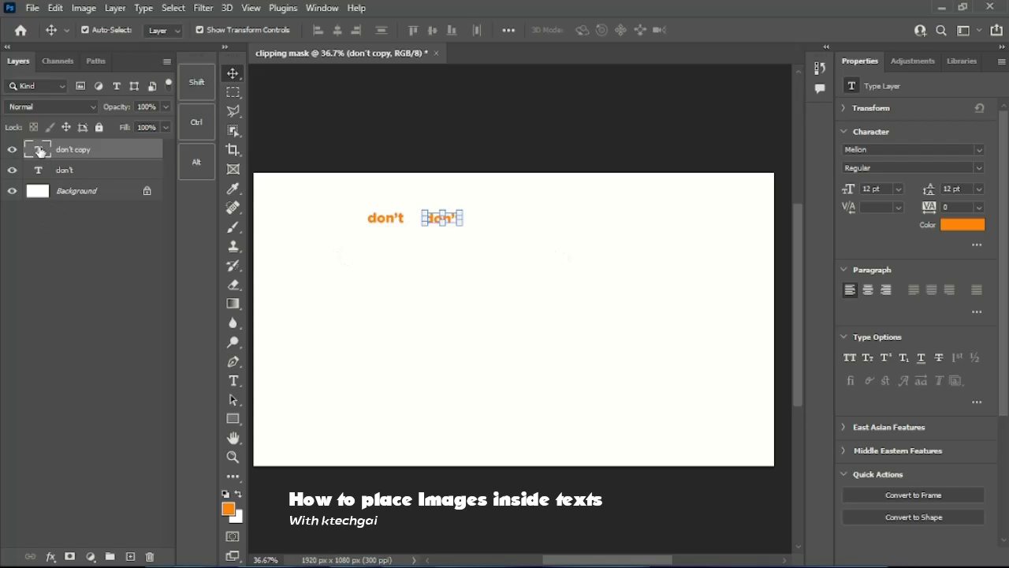
{"action": "double_click", "coordinate": [40, 152]}
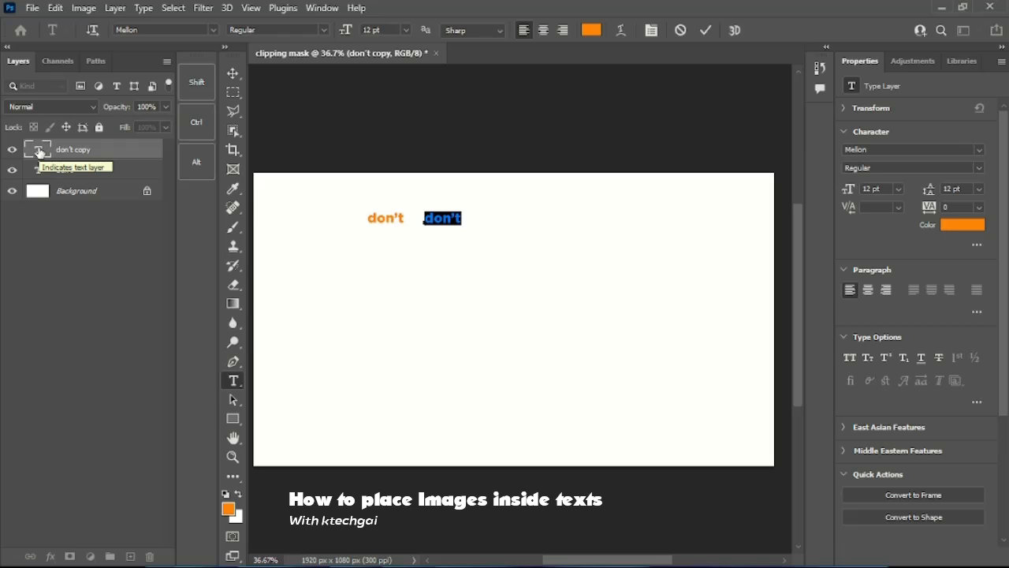
{"action": "type", "text": "loo"}
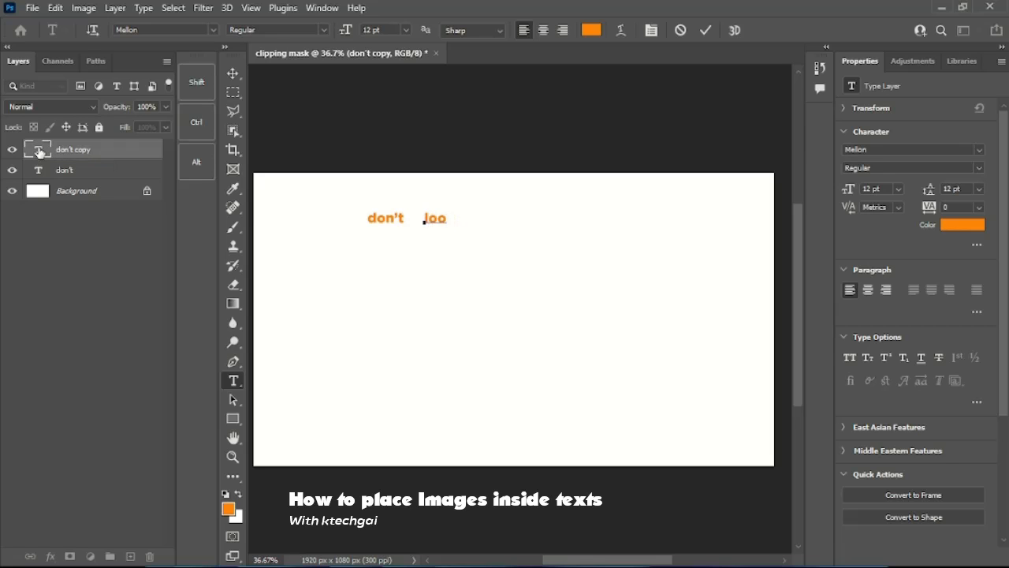
{"action": "type", "text": "k"}
{"action": "left_click", "coordinate": [708, 30]}
{"action": "left_click", "coordinate": [538, 210]}
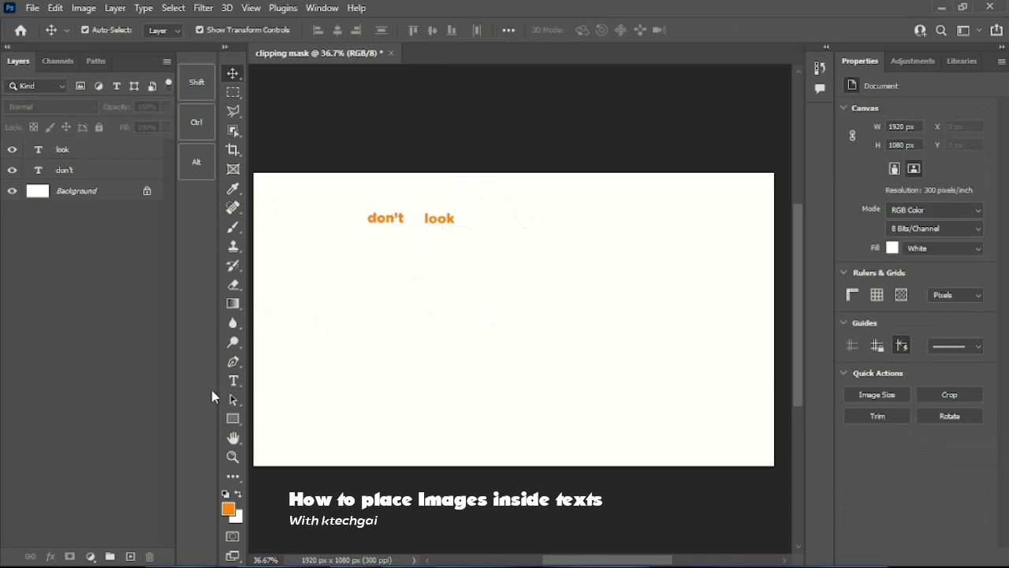
Add two separate text layers, "u" and "p", side by side below the words "don't look"
{"action": "left_click", "coordinate": [234, 381]}
{"action": "left_click", "coordinate": [398, 310]}
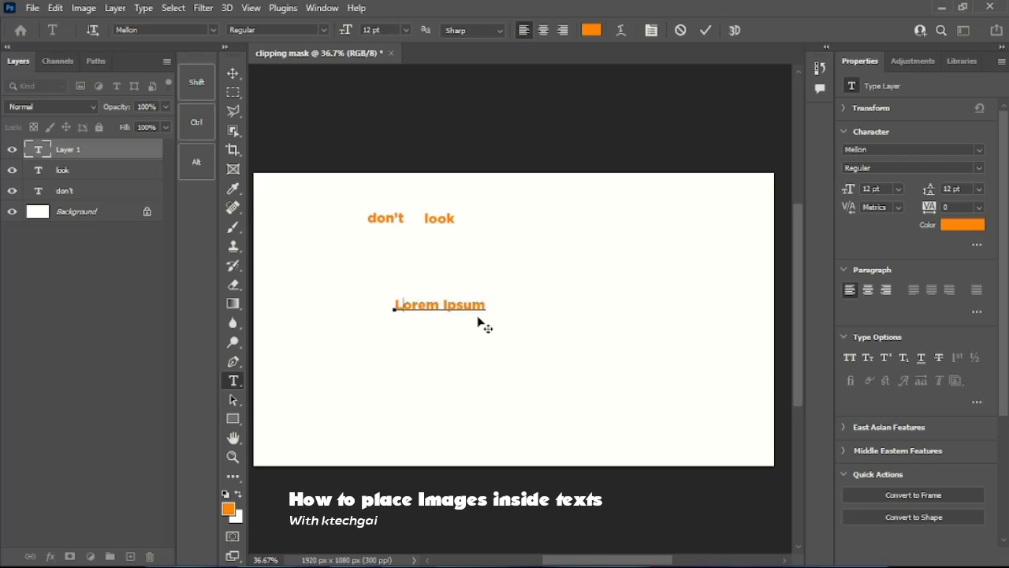
{"action": "type", "text": "u"}
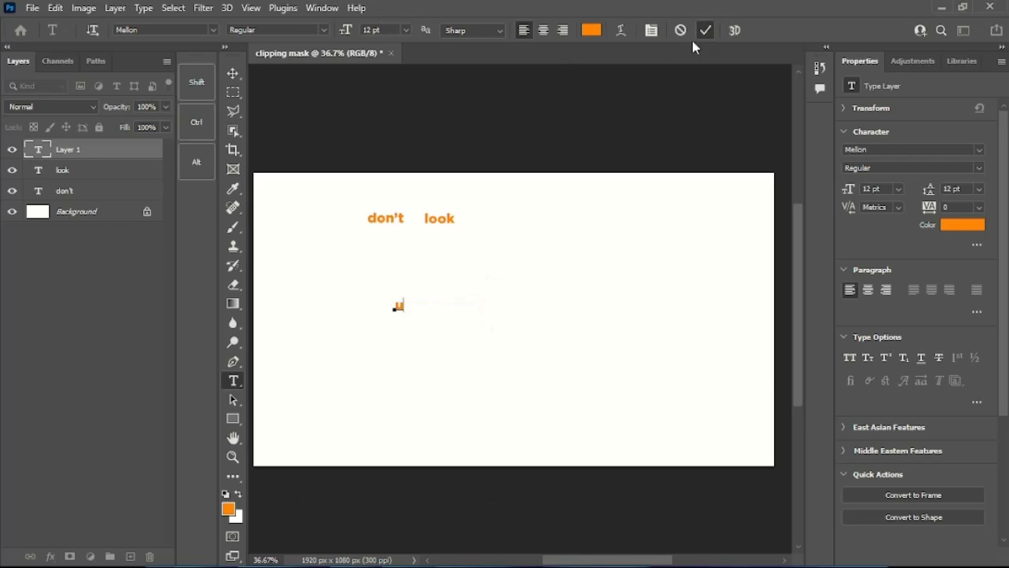
{"action": "left_click", "coordinate": [705, 32]}
{"action": "left_click", "coordinate": [481, 306]}
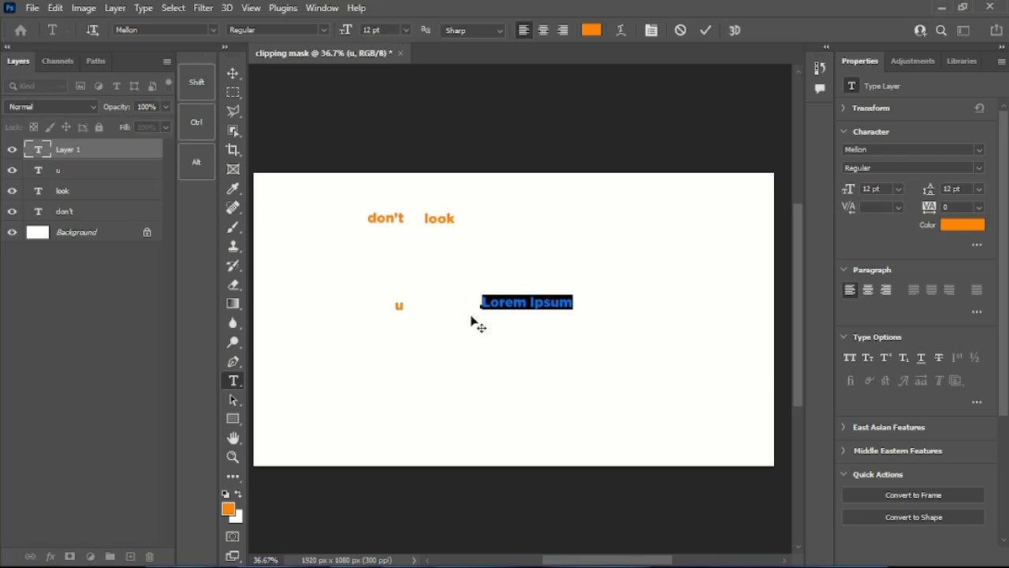
{"action": "type", "text": "p"}
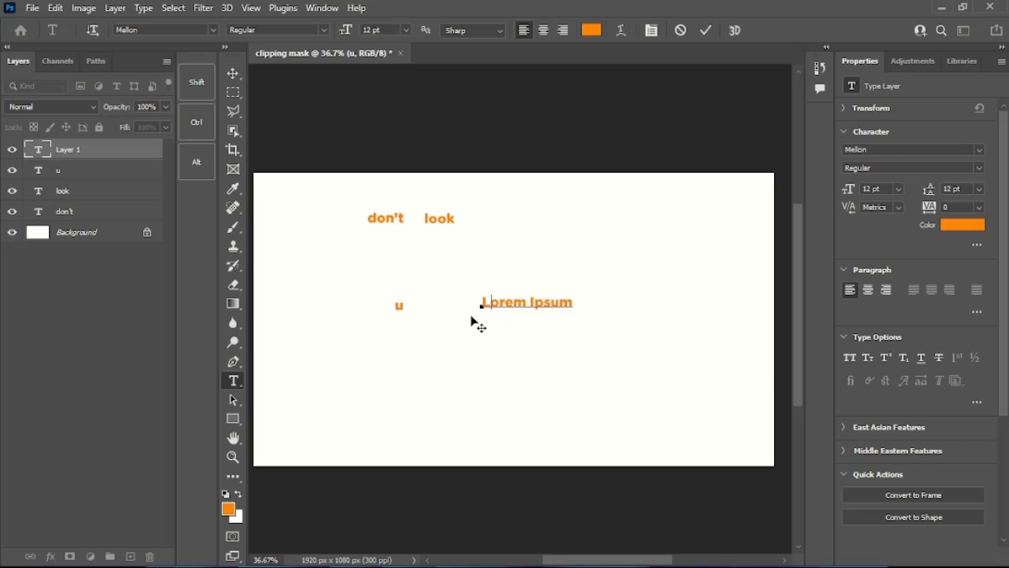
{"action": "left_click", "coordinate": [706, 31]}
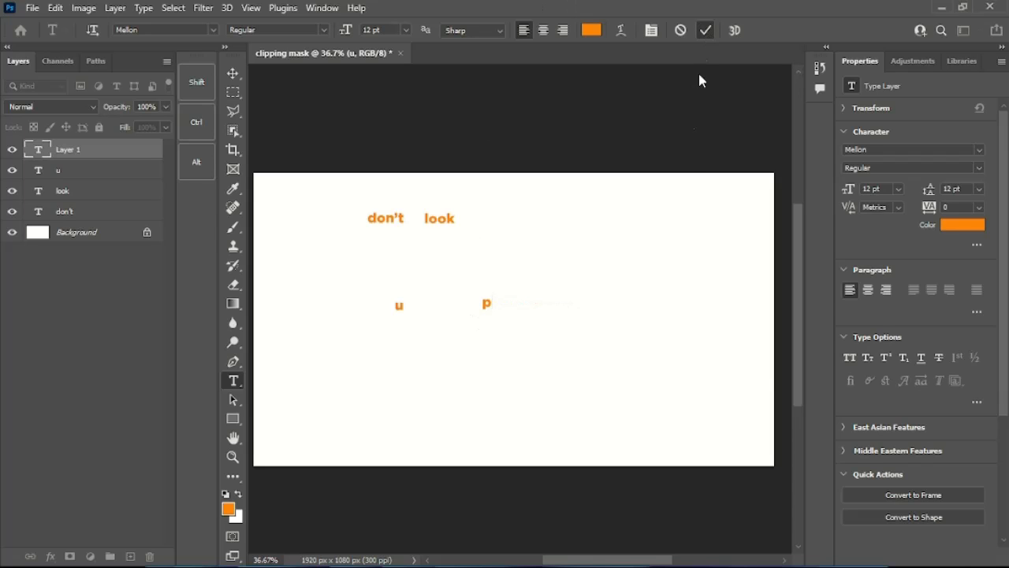
{"action": "left_click", "coordinate": [234, 74]}
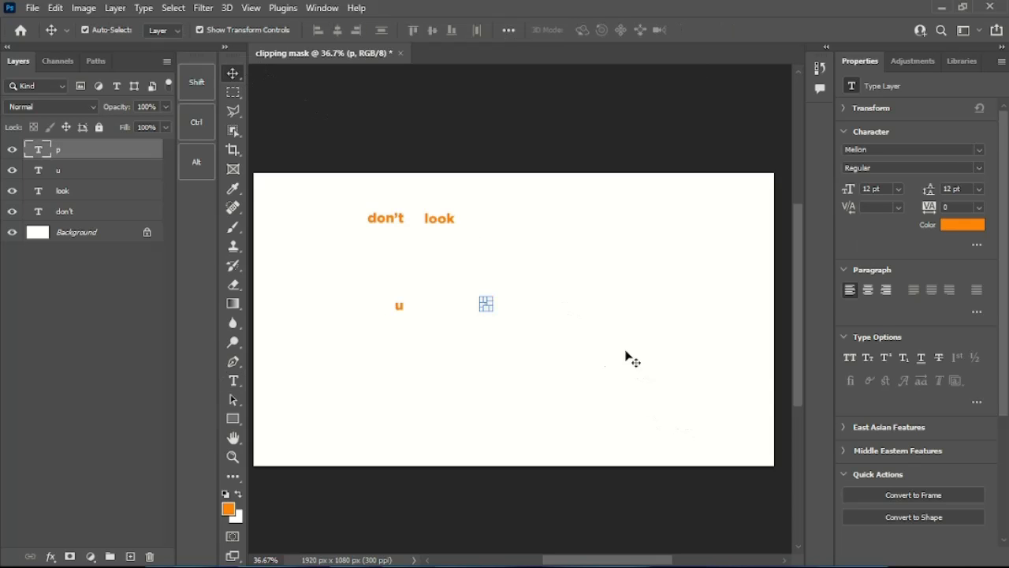
{"action": "left_click_drag", "start_coordinate": [349, 284], "coordinate": [620, 408]}
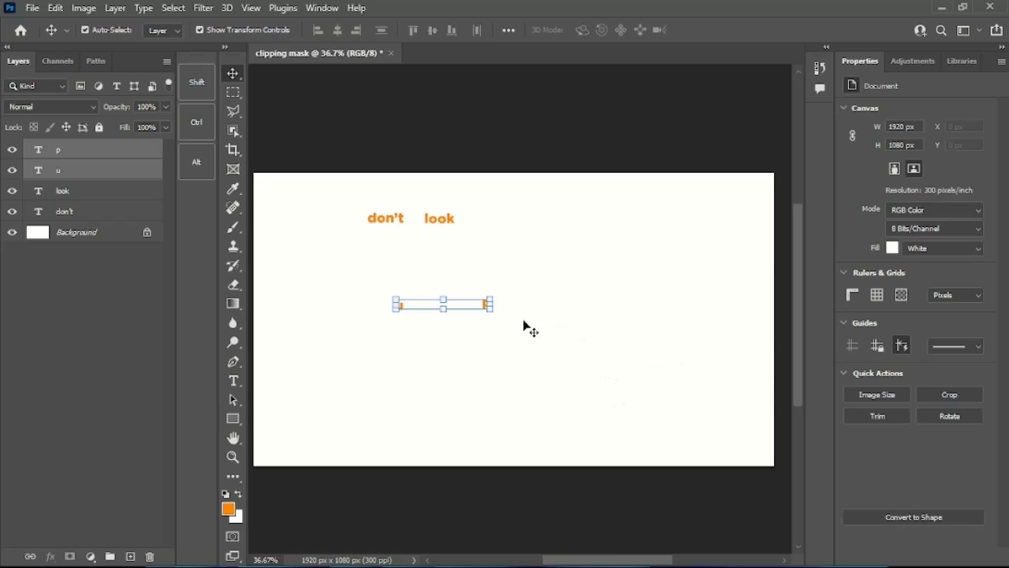
{"action": "left_click_drag", "start_coordinate": [490, 304], "coordinate": [699, 417]}
{"action": "left_click_drag", "start_coordinate": [722, 184], "coordinate": [713, 246]}
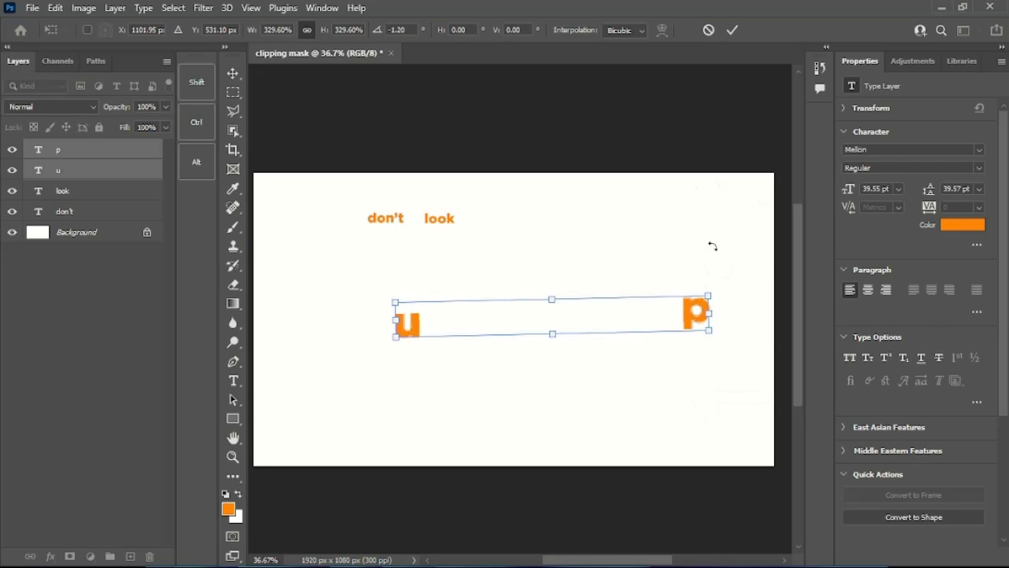
{"action": "left_click", "coordinate": [709, 30]}
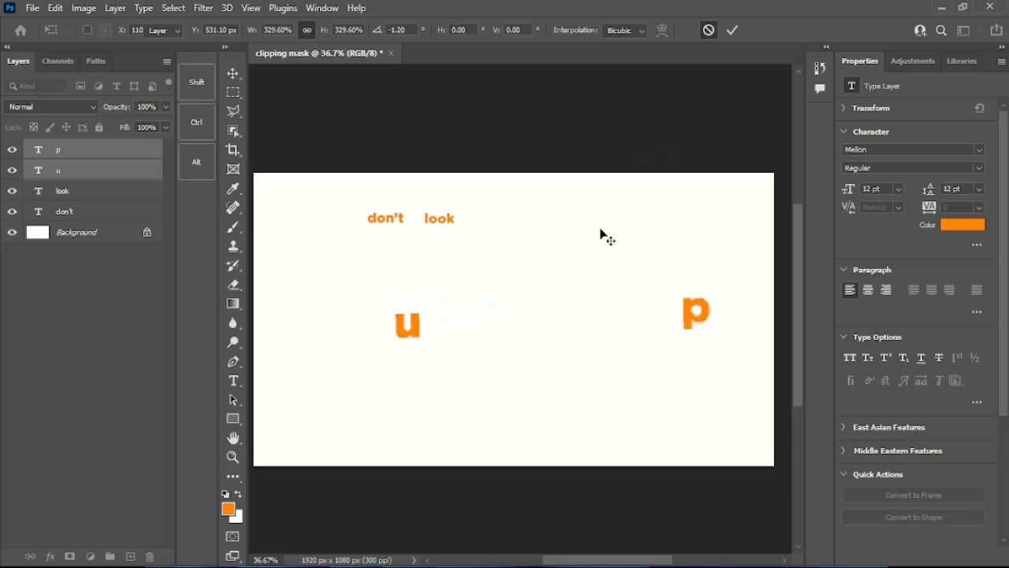
Set the font size of the "u" text layer alone to 72 pt
{"action": "left_click", "coordinate": [426, 303]}
{"action": "left_click_drag", "start_coordinate": [378, 287], "coordinate": [456, 385]}
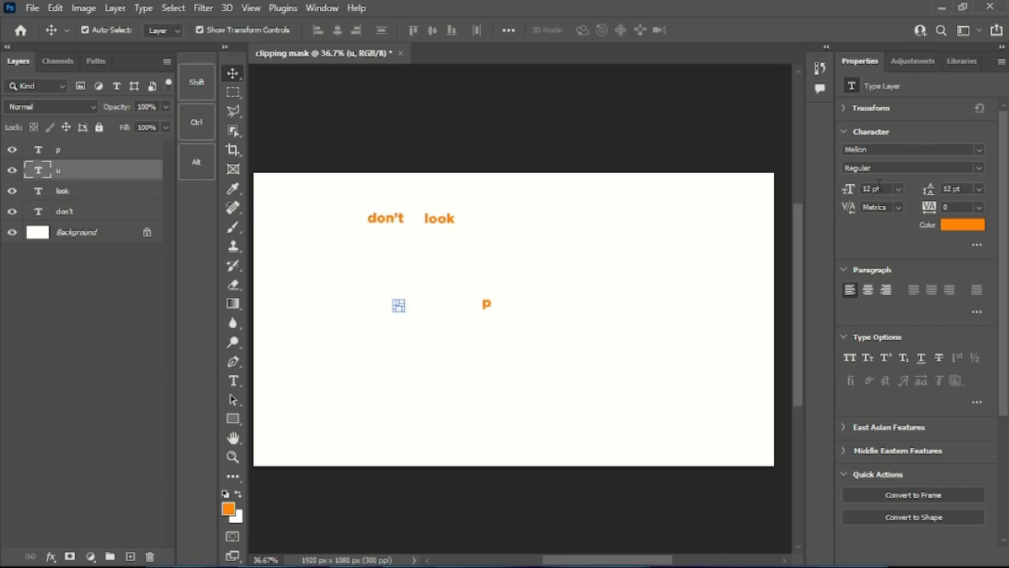
{"action": "left_click", "coordinate": [900, 189]}
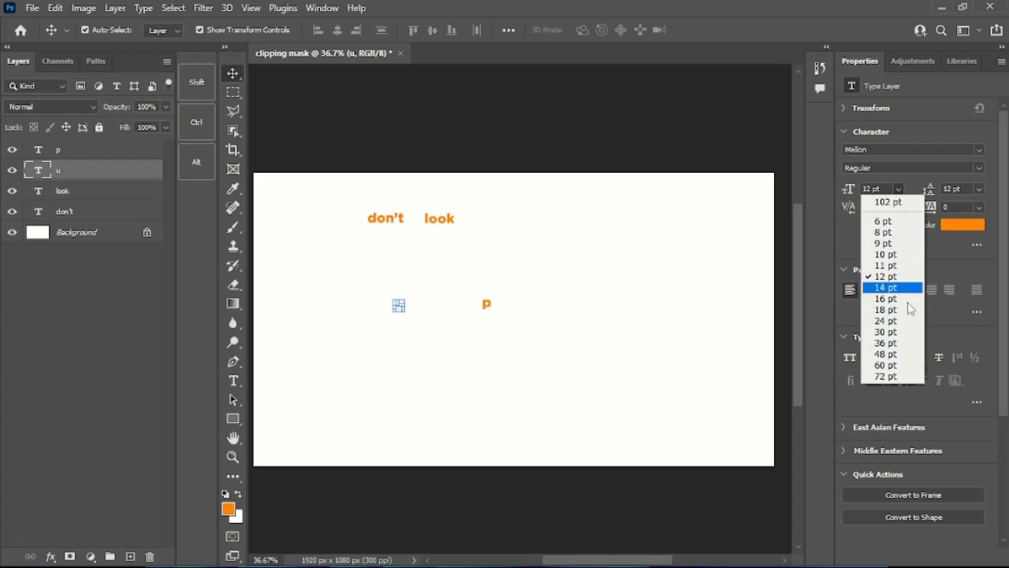
{"action": "left_click", "coordinate": [887, 377]}
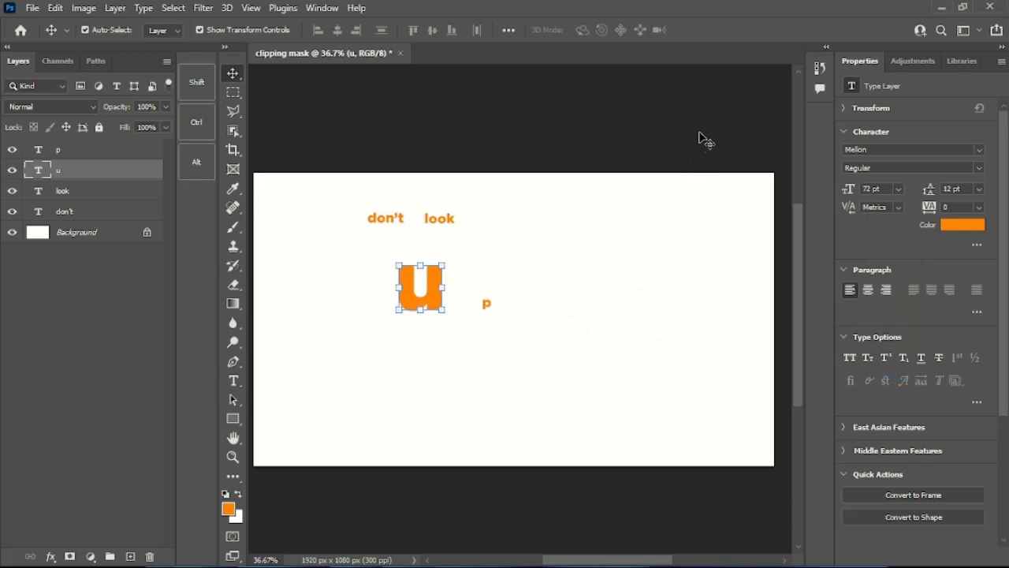
Scale the "u" text layer proportionally to about 260% and position it below the words "don't look"
{"action": "key", "text": "ctrl+t"}
{"action": "left_click_drag", "start_coordinate": [399, 317], "coordinate": [367, 360]}
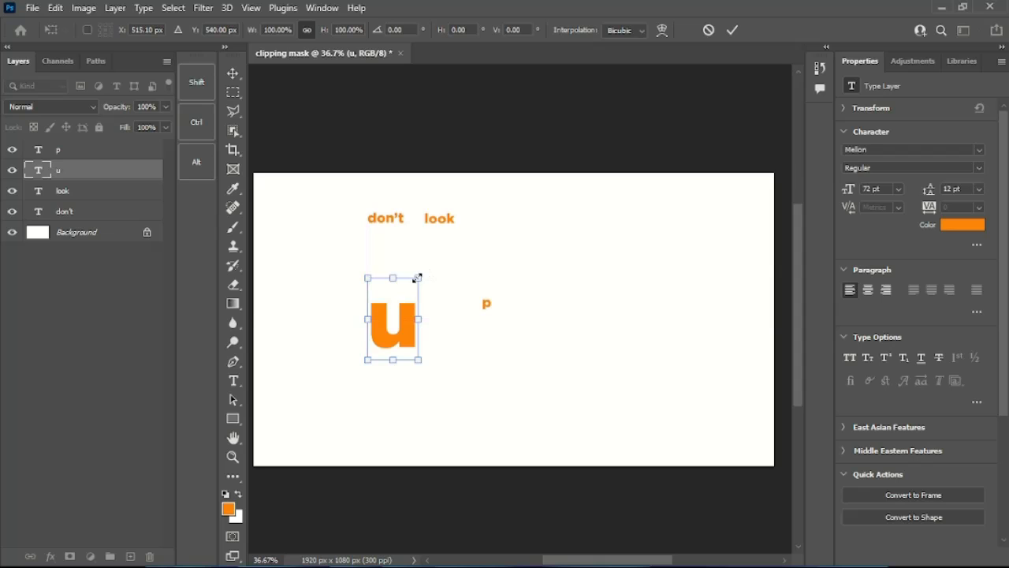
{"action": "left_click_drag", "start_coordinate": [417, 275], "coordinate": [521, 162]}
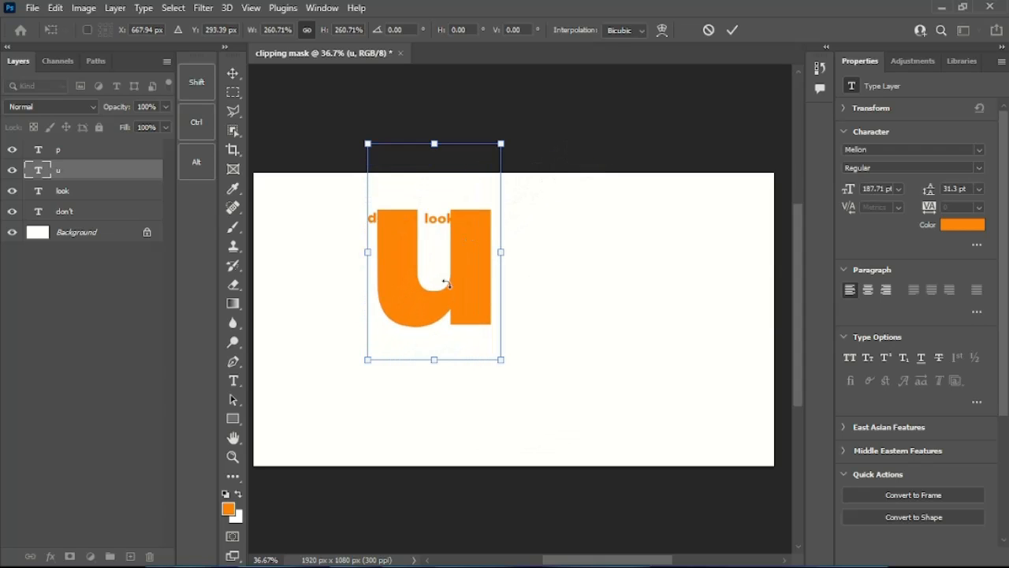
{"action": "left_click_drag", "start_coordinate": [470, 243], "coordinate": [436, 336]}
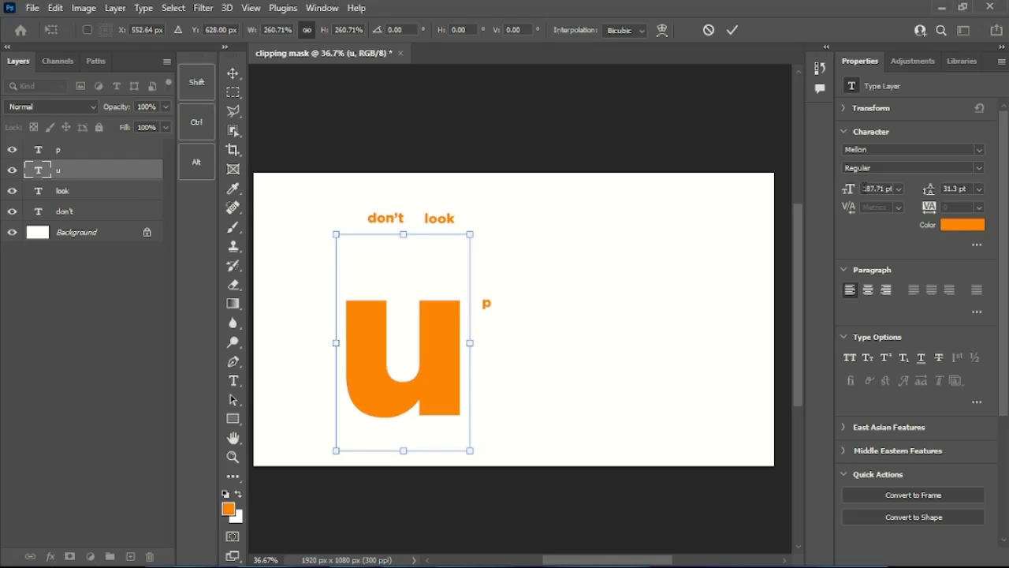
{"action": "left_click", "coordinate": [733, 30]}
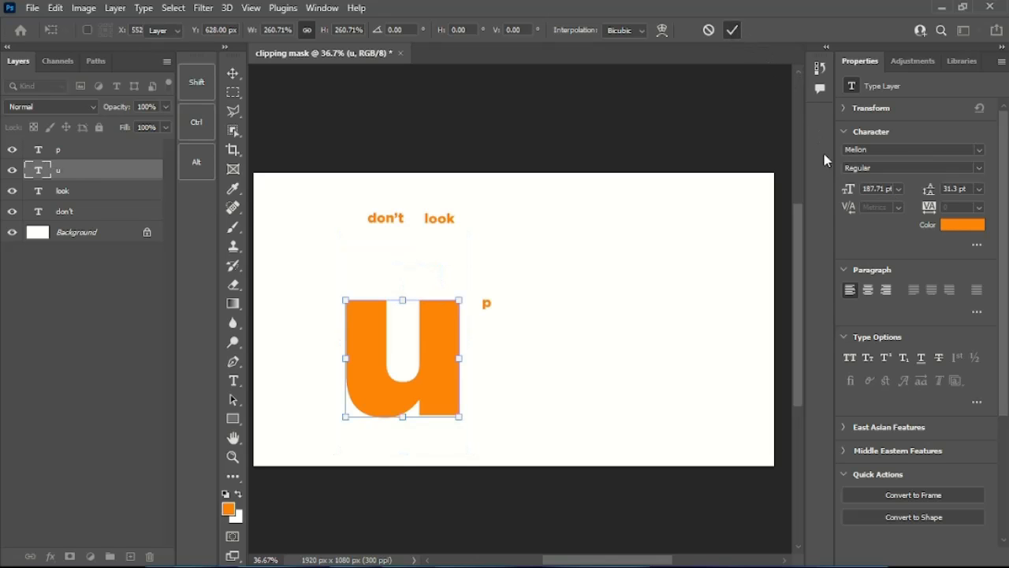
Set the font size of the "u" text layer to 190 pt and deselect it
{"action": "left_click", "coordinate": [865, 188]}
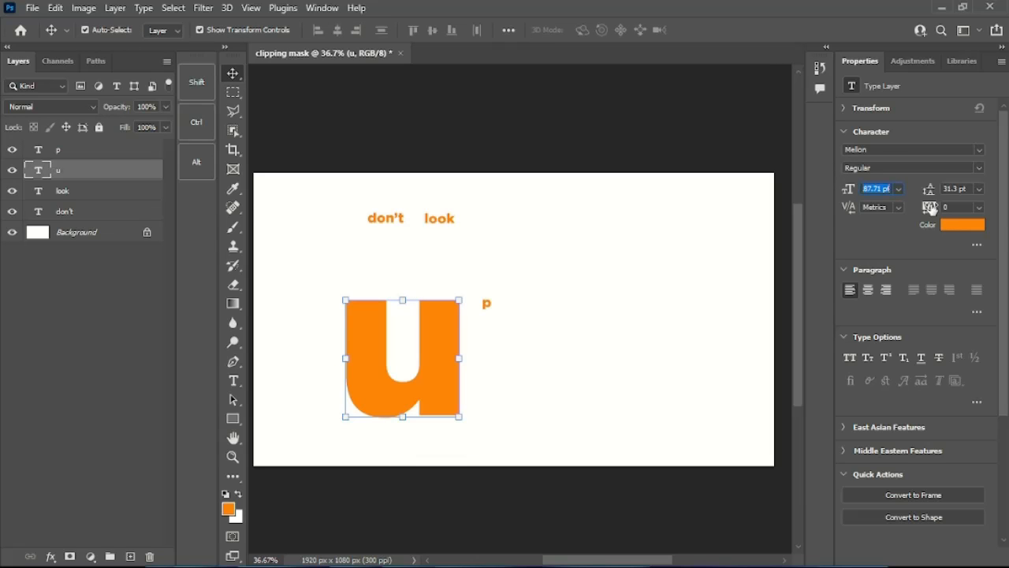
{"action": "type", "text": "190"}
{"action": "key", "text": "Return"}
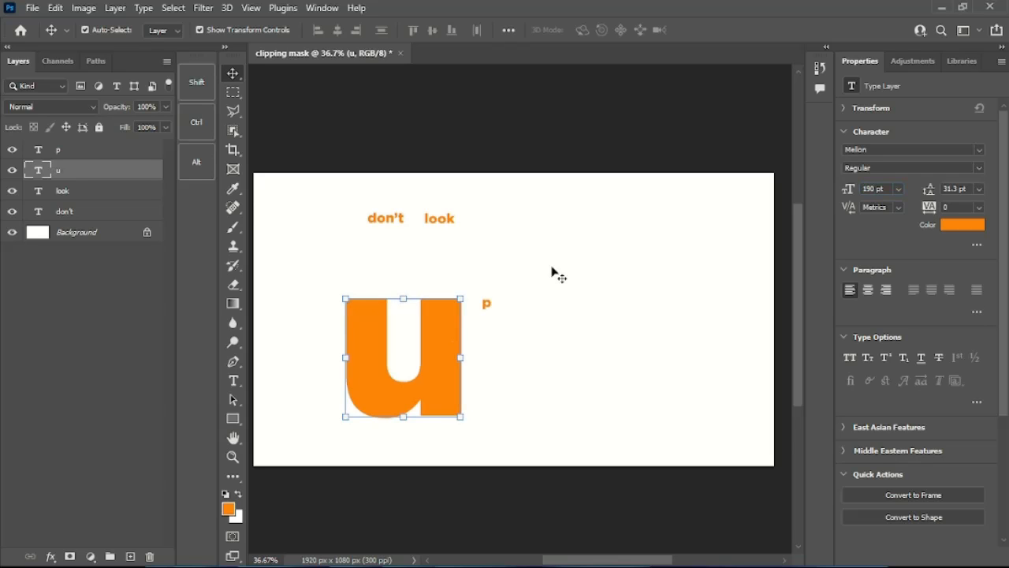
{"action": "left_click", "coordinate": [593, 427]}
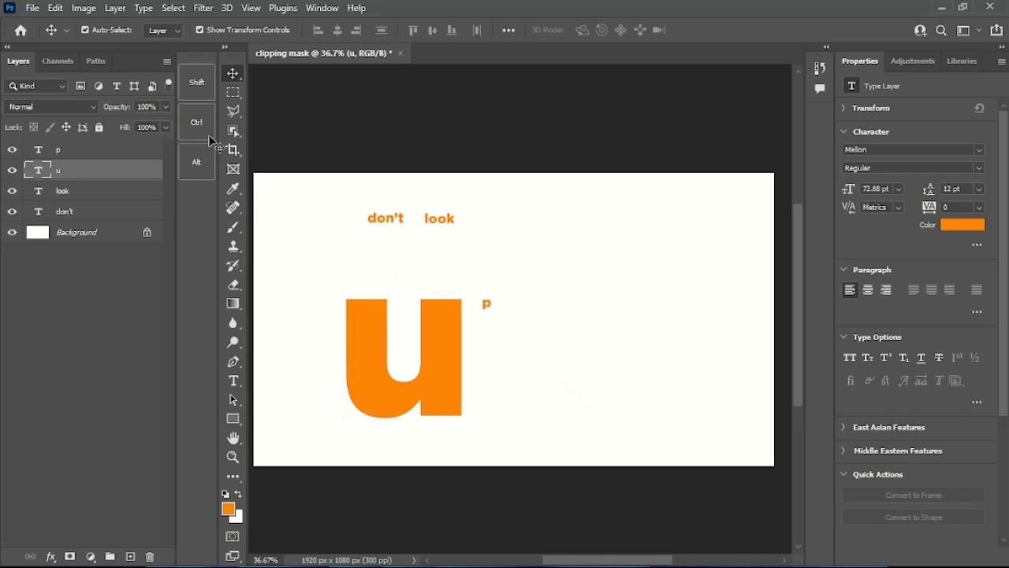
Set the font size of the "p" text layer to 190 pt and place the letter just right of the "u"
{"action": "left_click", "coordinate": [93, 152]}
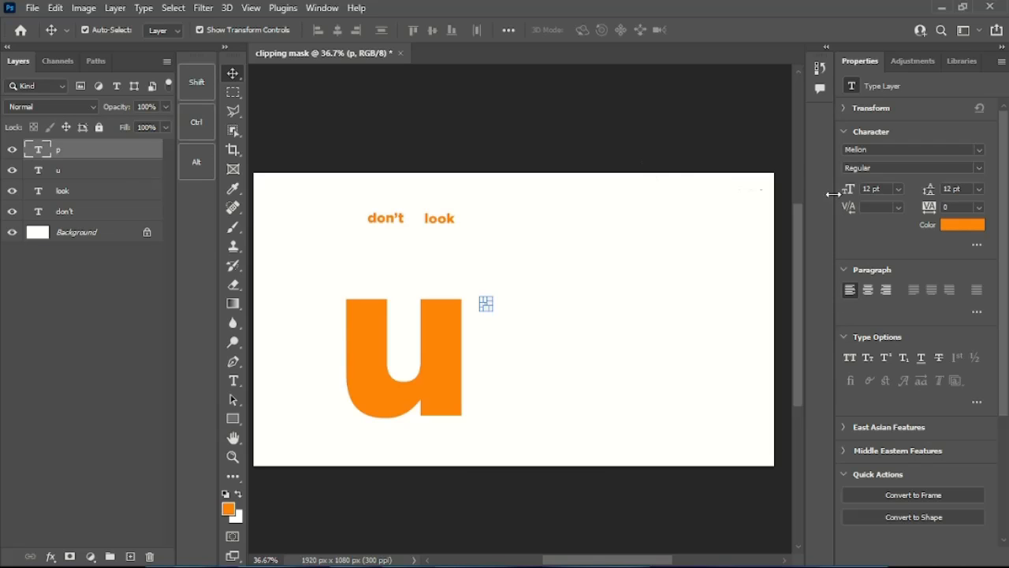
{"action": "left_click", "coordinate": [888, 189]}
{"action": "type", "text": "190"}
{"action": "key", "text": "Return"}
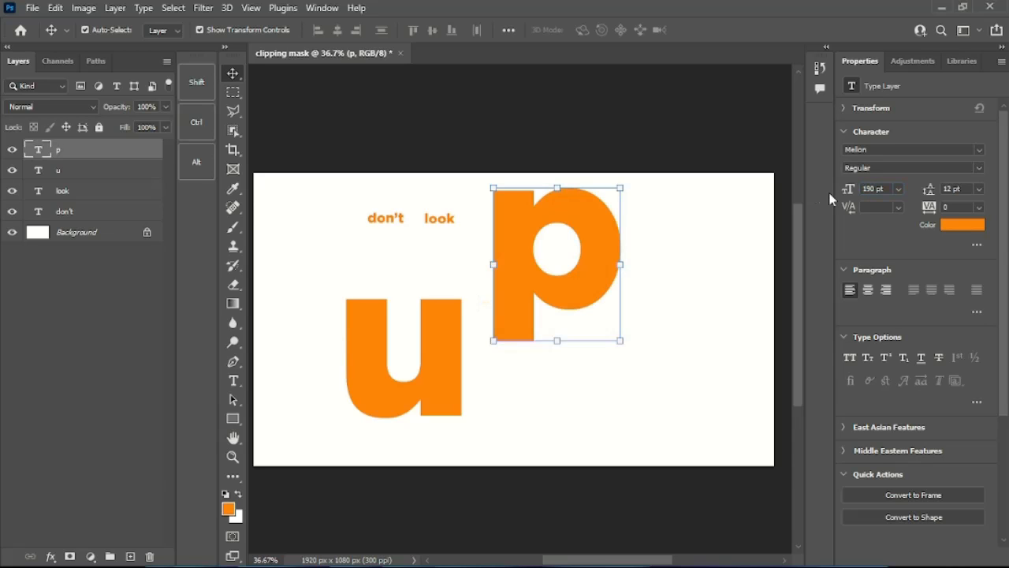
{"action": "left_click_drag", "start_coordinate": [586, 212], "coordinate": [576, 300]}
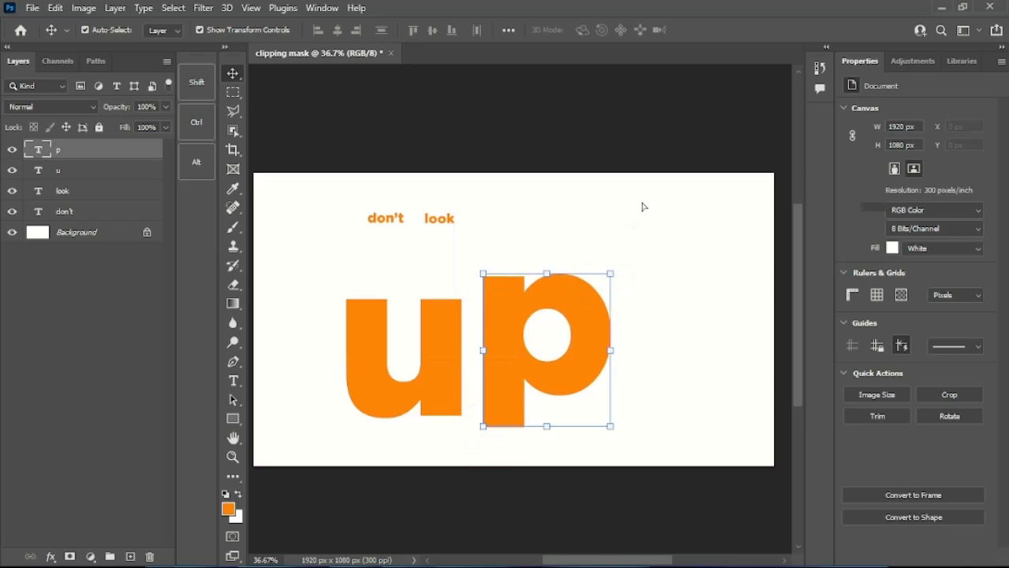
Move the "u" slightly down so its base lines up with the bottom of the "p" stem
{"action": "left_click", "coordinate": [442, 370]}
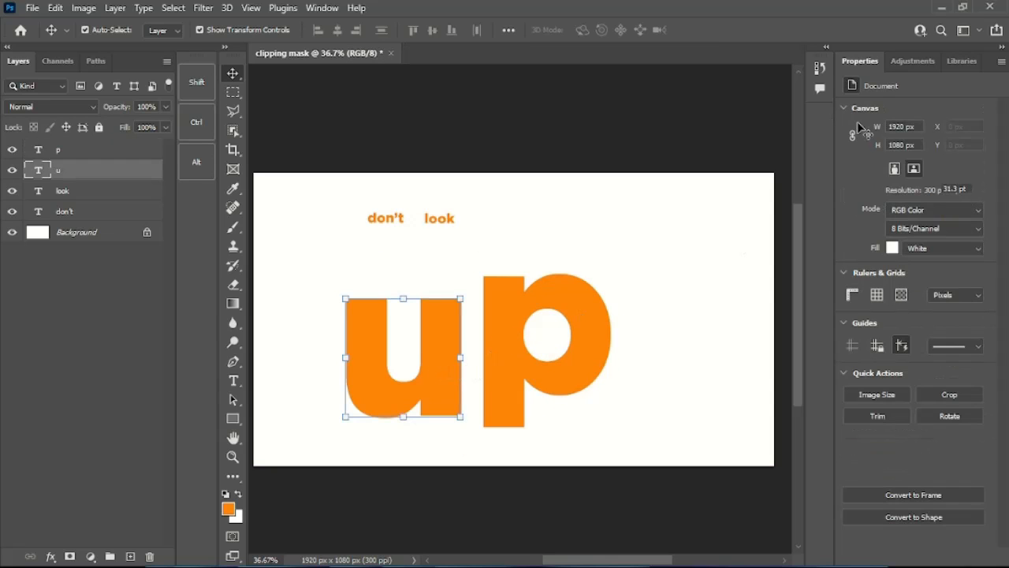
{"action": "left_click", "coordinate": [611, 329]}
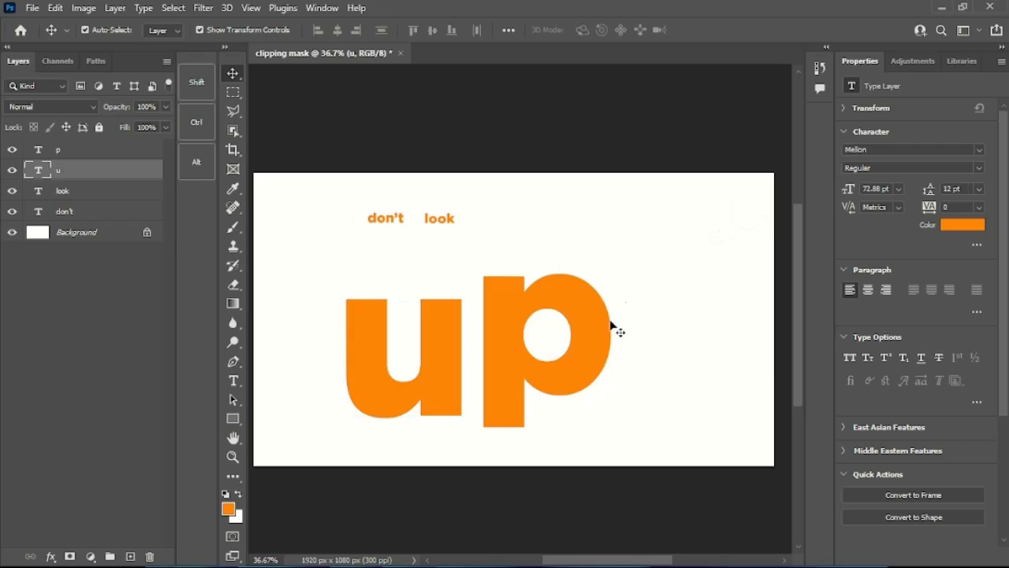
{"action": "left_click", "coordinate": [441, 354]}
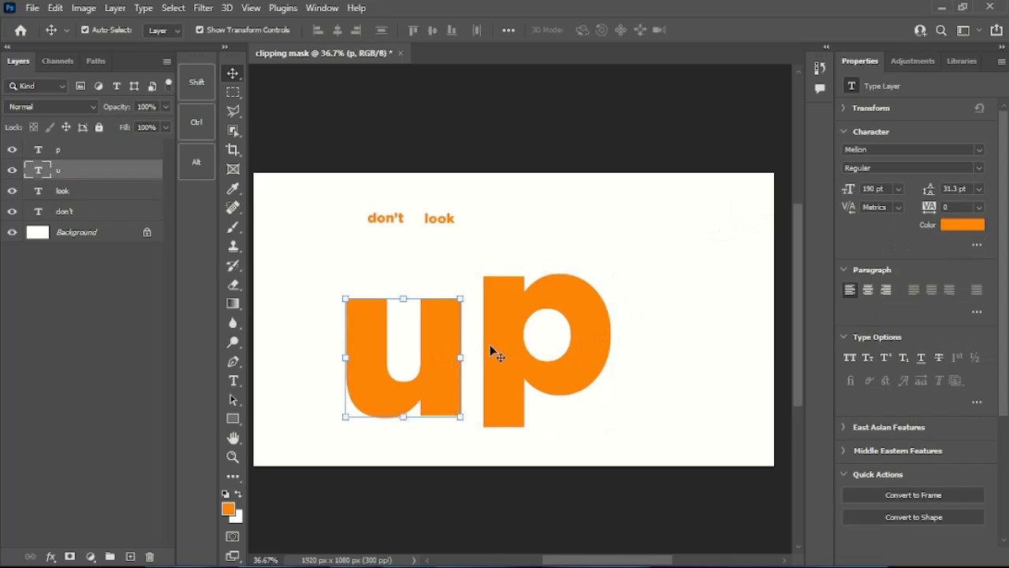
{"action": "left_click", "coordinate": [660, 295]}
{"action": "left_click_drag", "start_coordinate": [461, 380], "coordinate": [458, 392]}
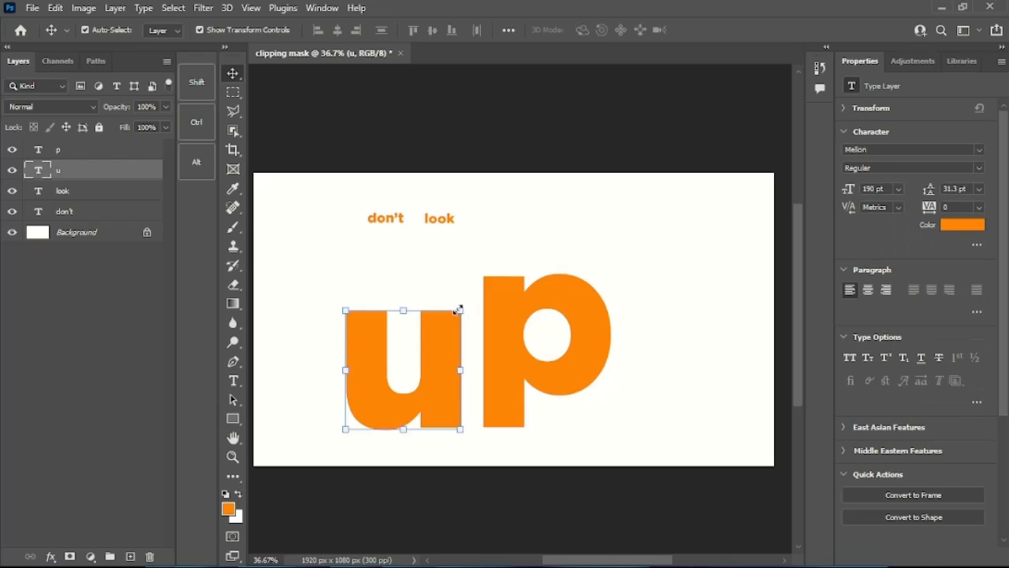
Enlarge the "u" proportionally to about 128% so it matches the height of the "p", and place it close beside that letter
{"action": "left_click_drag", "start_coordinate": [461, 309], "coordinate": [473, 287]}
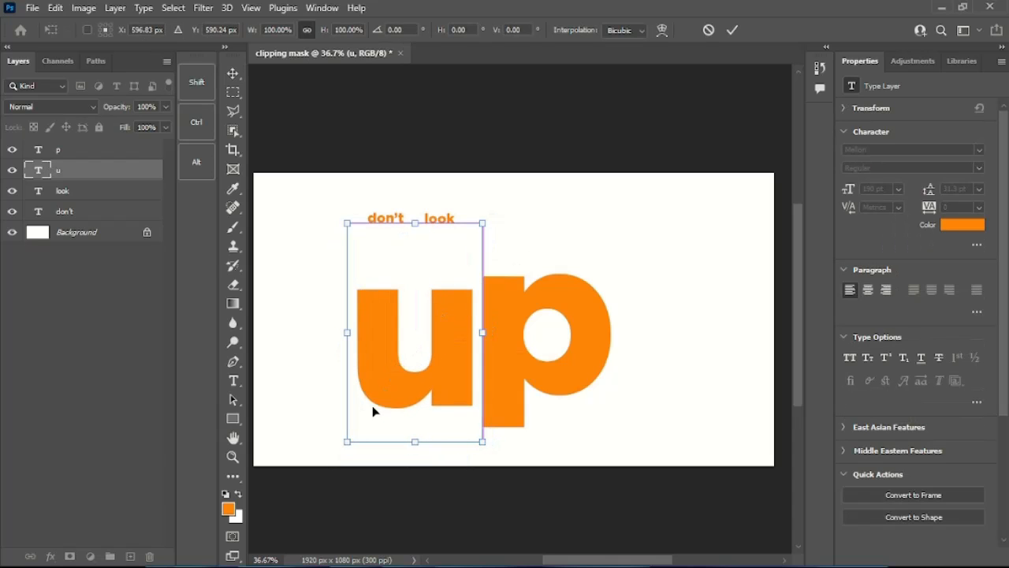
{"action": "left_click_drag", "start_coordinate": [483, 224], "coordinate": [516, 186]}
{"action": "left_click_drag", "start_coordinate": [460, 275], "coordinate": [446, 304]}
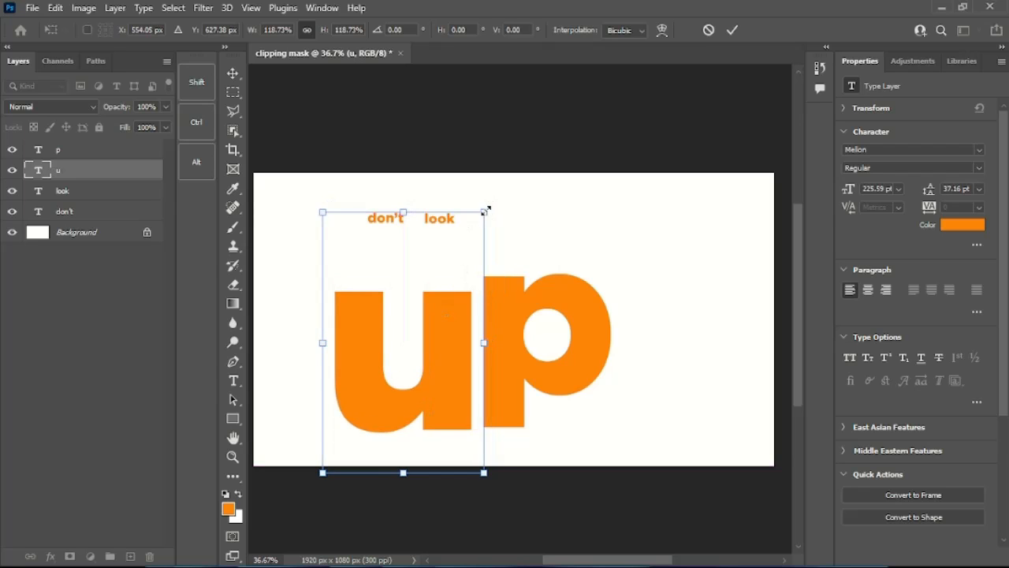
{"action": "left_click_drag", "start_coordinate": [485, 211], "coordinate": [496, 189]}
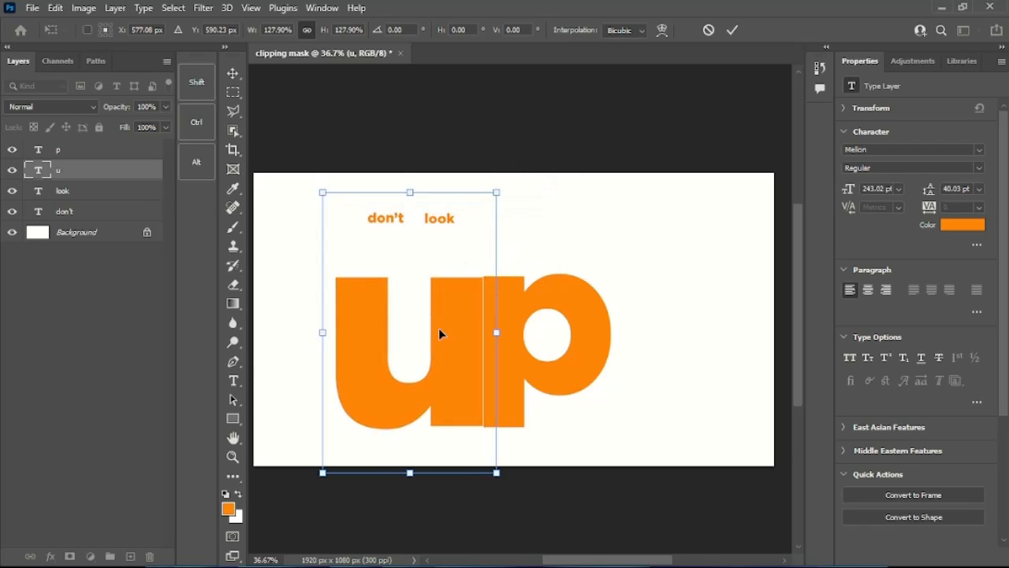
{"action": "left_click_drag", "start_coordinate": [439, 328], "coordinate": [436, 331]}
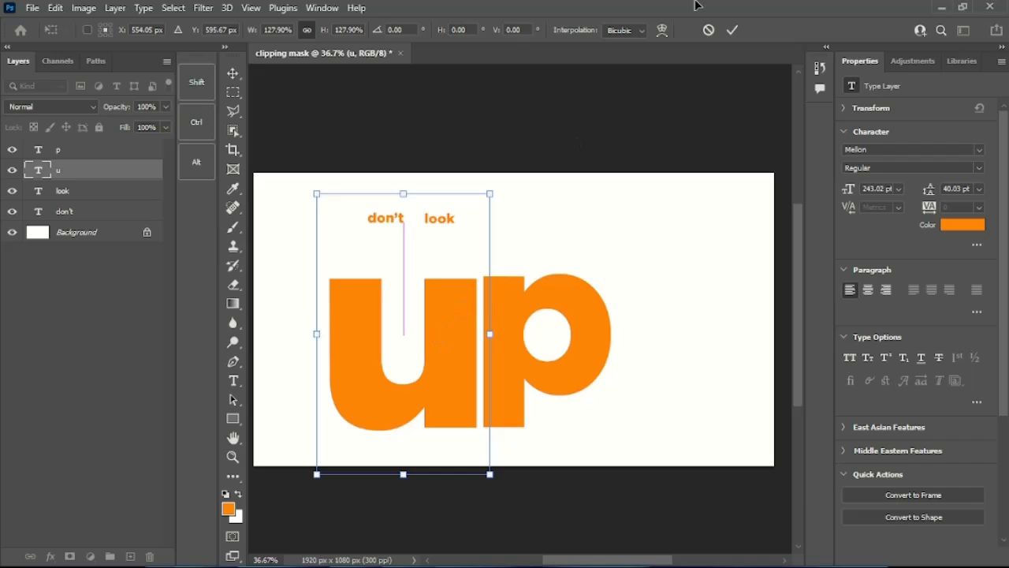
{"action": "left_click", "coordinate": [732, 30]}
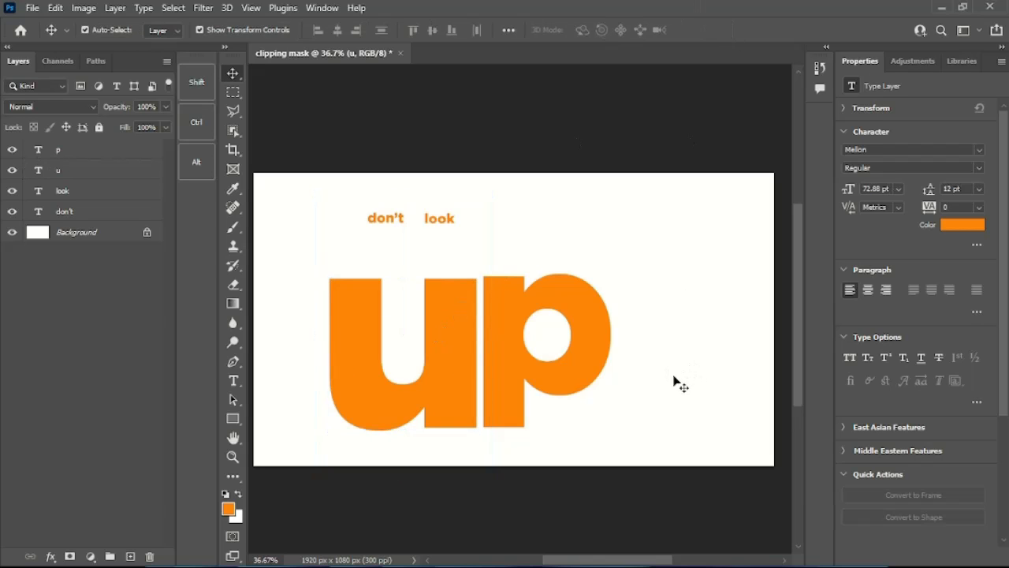
Align the bottom edges of the "u" and "p" layers and move both letters together slightly down and right
{"action": "left_click_drag", "start_coordinate": [701, 383], "coordinate": [337, 356]}
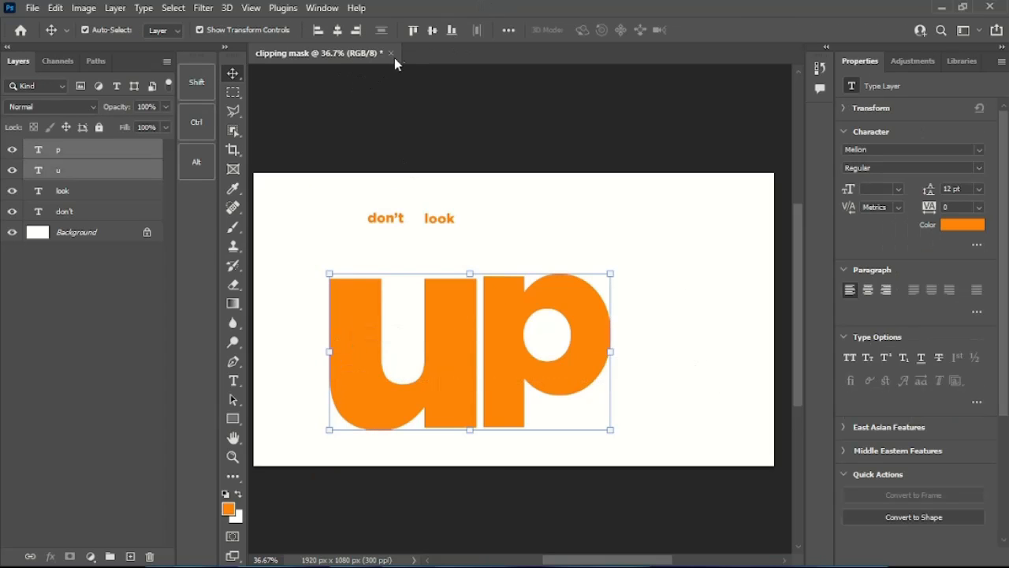
{"action": "left_click", "coordinate": [452, 31]}
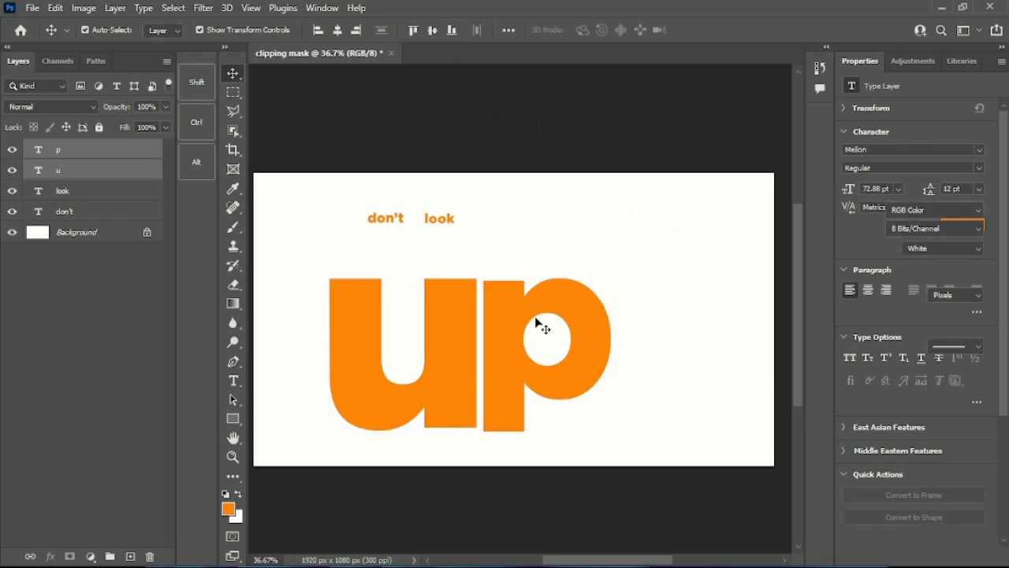
{"action": "left_click_drag", "start_coordinate": [360, 282], "coordinate": [731, 433]}
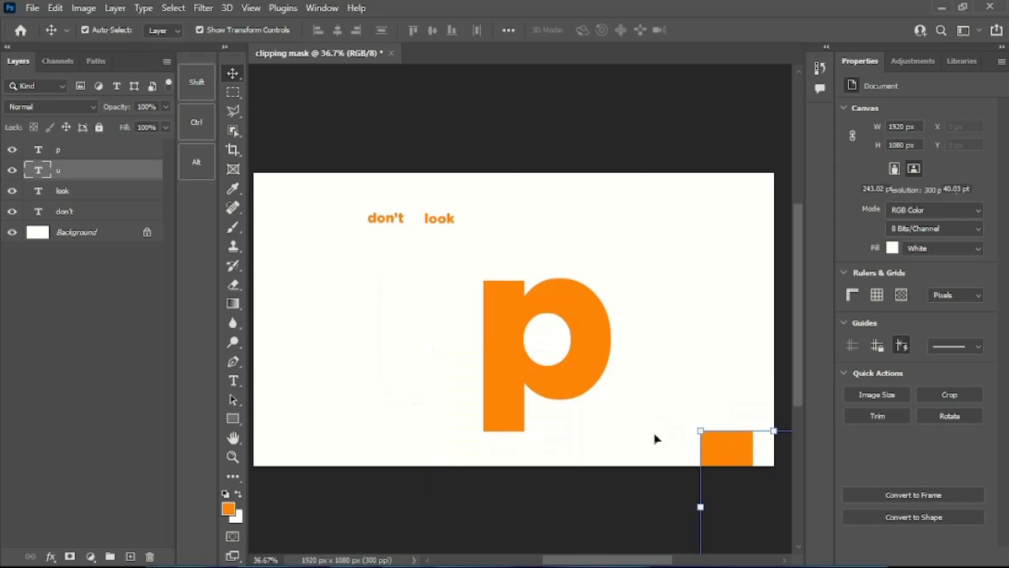
{"action": "key", "text": "ctrl+z"}
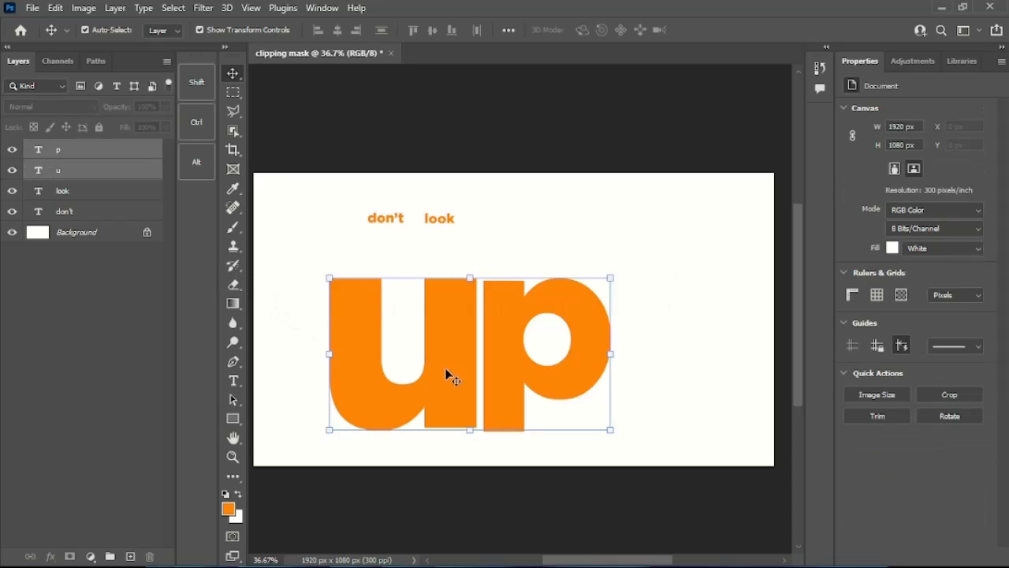
{"action": "left_click_drag", "start_coordinate": [511, 356], "coordinate": [524, 378]}
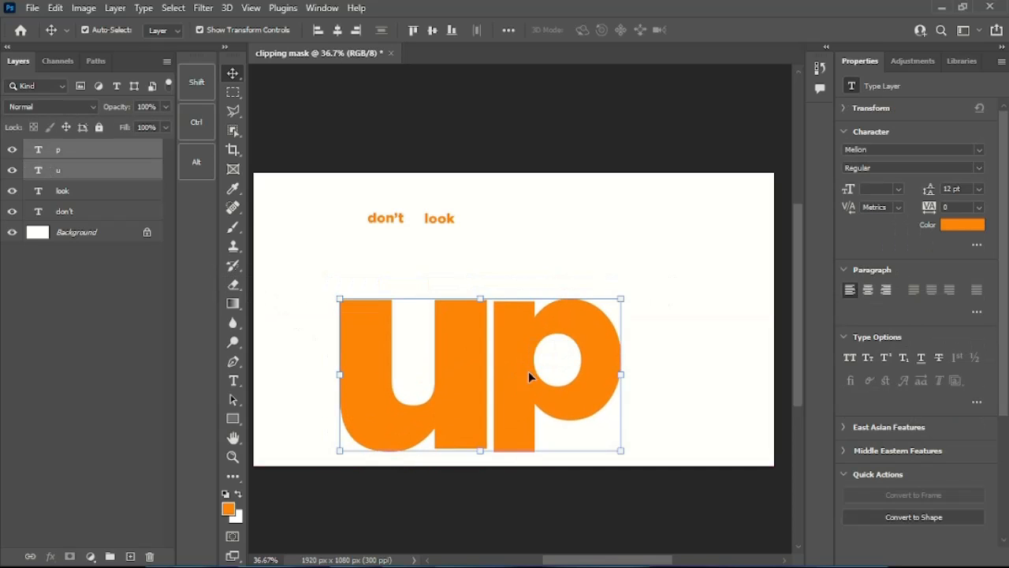
{"action": "left_click", "coordinate": [668, 212]}
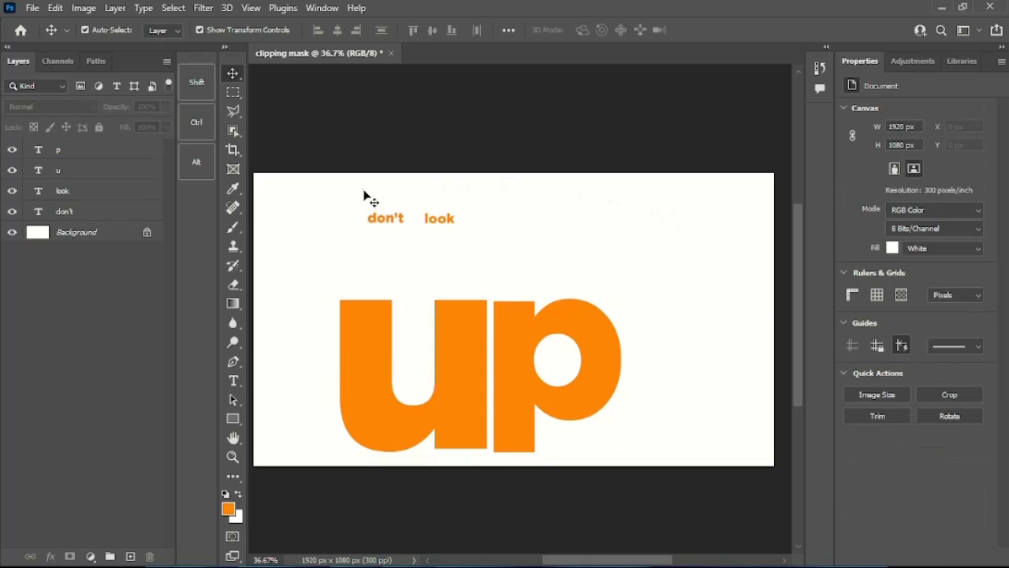
Try a 190 pt font size on the "don't" text layer and shift the enlarged word left and down
{"action": "left_click", "coordinate": [395, 220]}
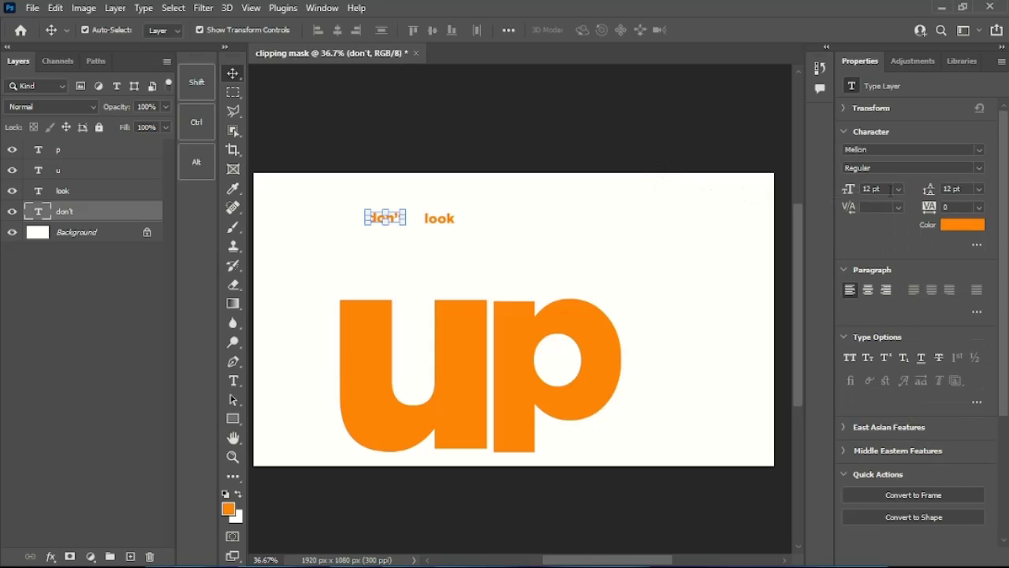
{"action": "left_click", "coordinate": [876, 190]}
{"action": "key", "text": "Return"}
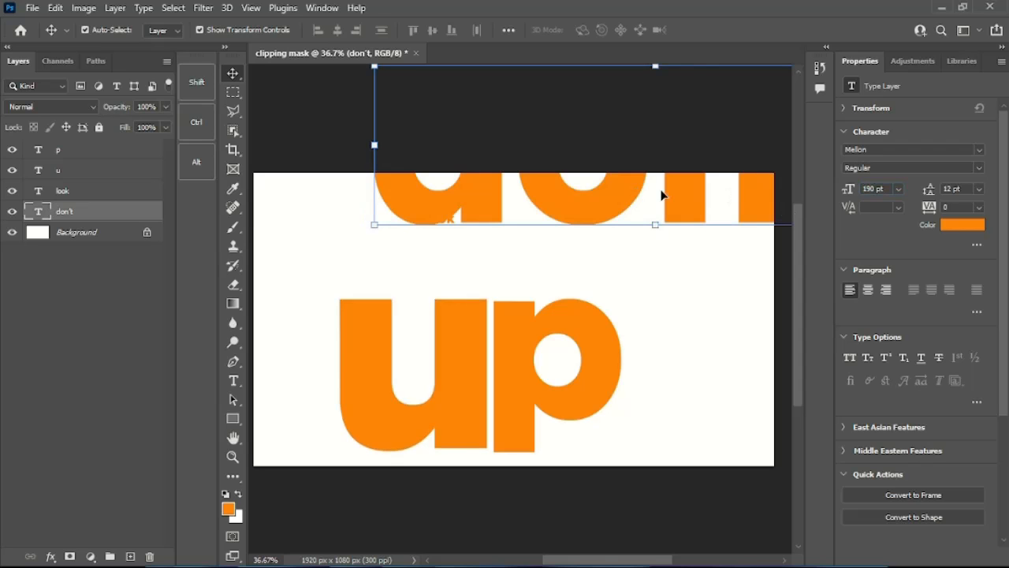
{"action": "left_click", "coordinate": [884, 188]}
{"action": "type", "text": "00"}
{"action": "key", "text": "Return"}
{"action": "left_click", "coordinate": [508, 240]}
{"action": "left_click_drag", "start_coordinate": [579, 210], "coordinate": [478, 246]}
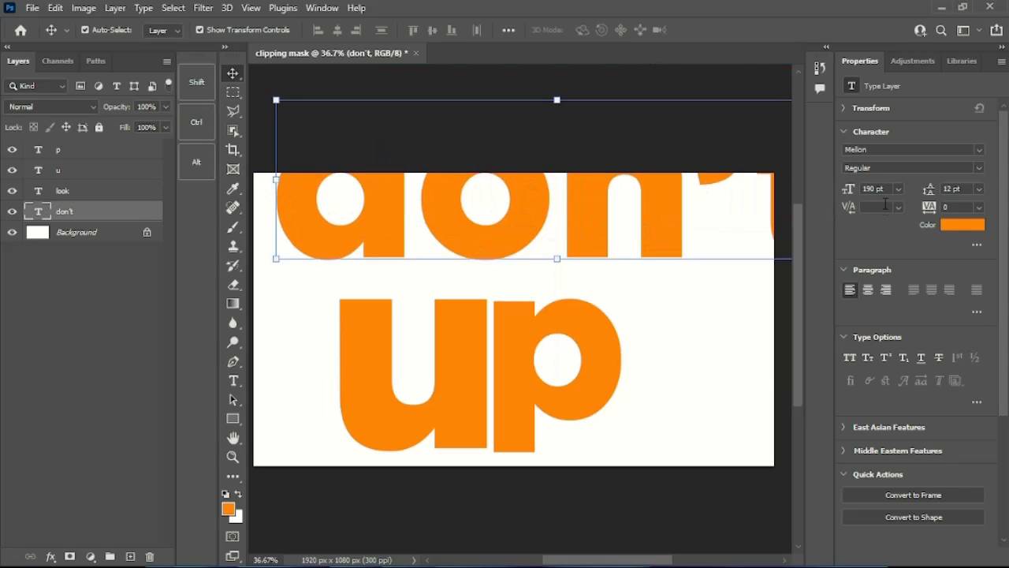
Set the font size of "don't" to 90 pt and move the word to the canvas's left edge, directly above "up"
{"action": "left_click_drag", "start_coordinate": [882, 189], "coordinate": [864, 190]}
{"action": "type", "text": "90"}
{"action": "key", "text": "Return"}
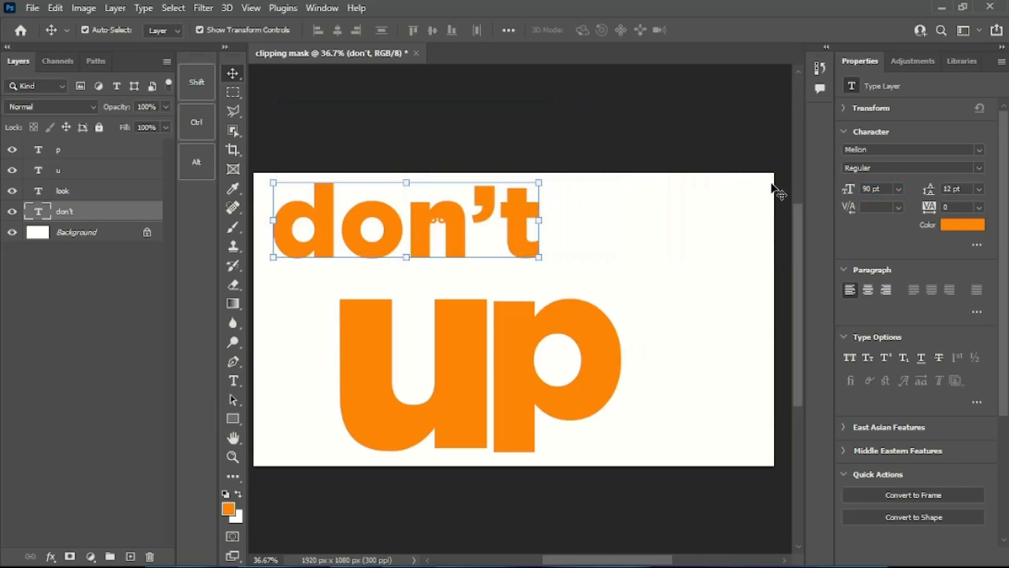
{"action": "left_click", "coordinate": [636, 228]}
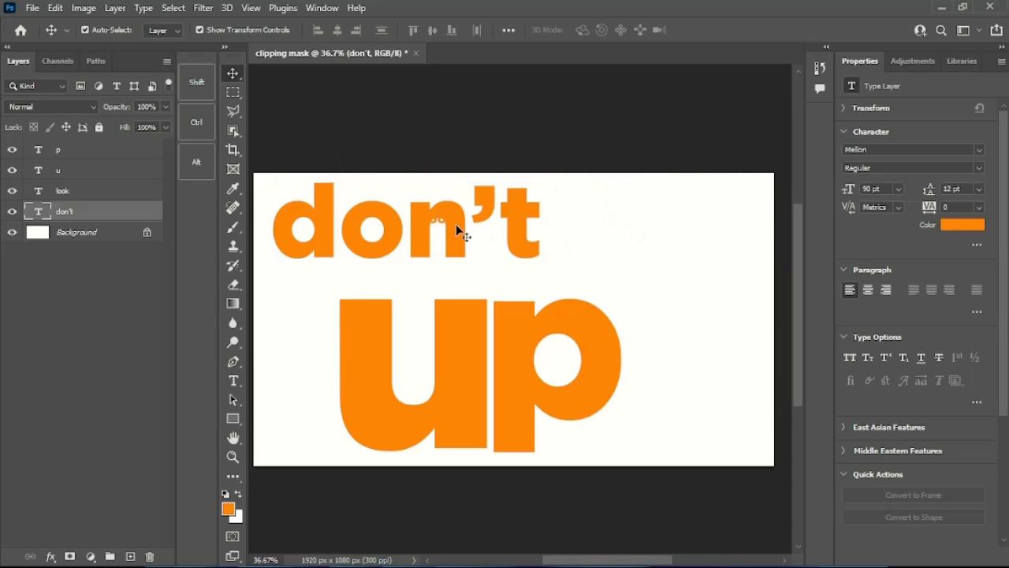
{"action": "left_click_drag", "start_coordinate": [457, 228], "coordinate": [427, 269]}
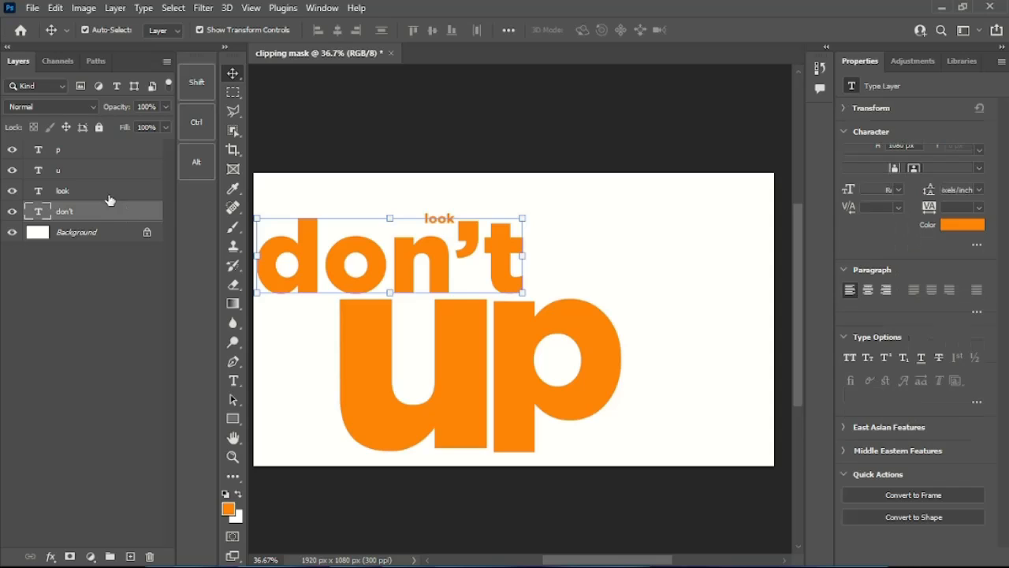
Set the font size of the "look" text layer to 90 pt, keeping its wording
{"action": "left_click", "coordinate": [136, 195]}
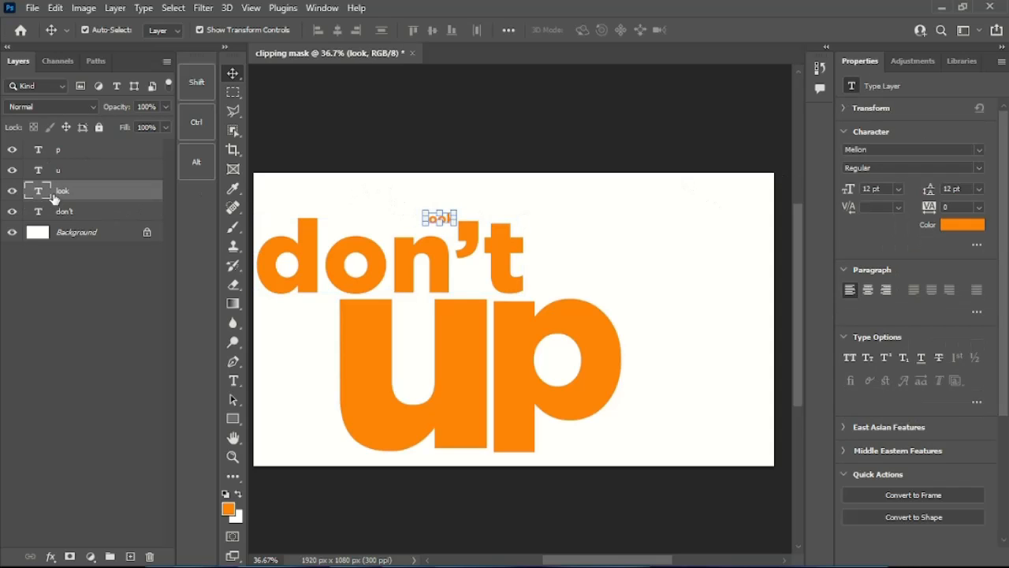
{"action": "double_click", "coordinate": [42, 198]}
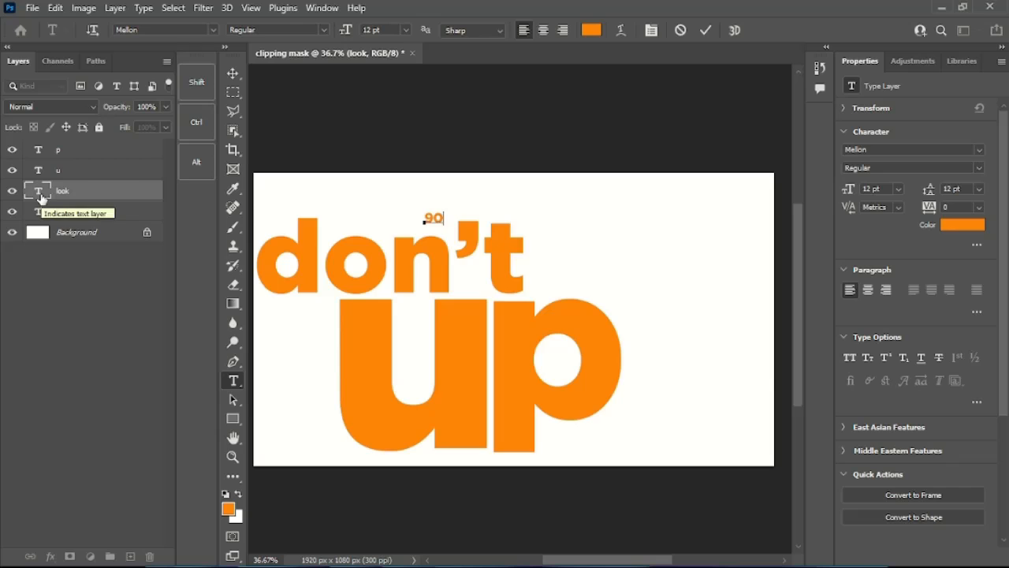
{"action": "key", "text": "ctrl+z"}
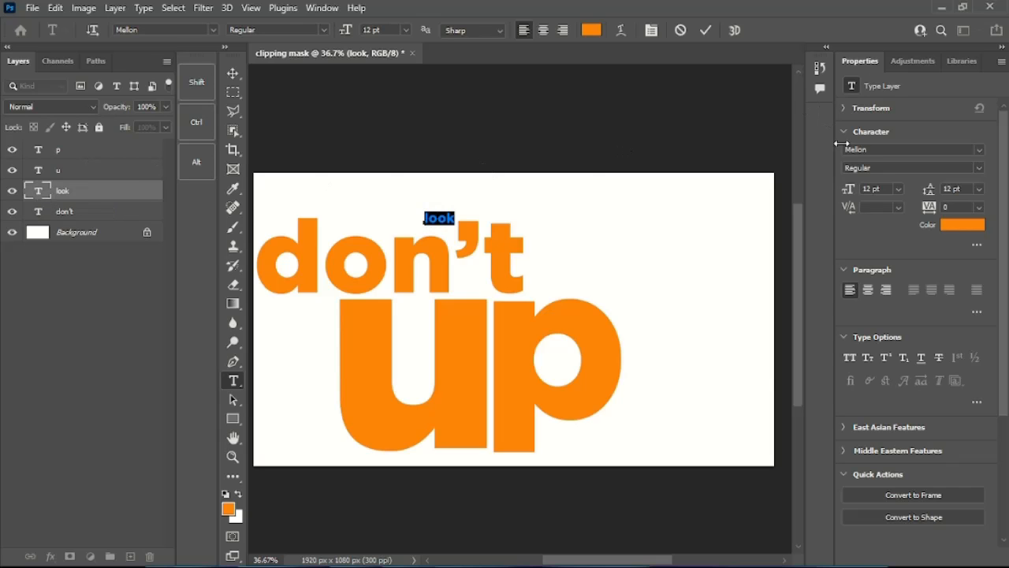
{"action": "left_click", "coordinate": [882, 190]}
{"action": "type", "text": "90"}
{"action": "key", "text": "Return"}
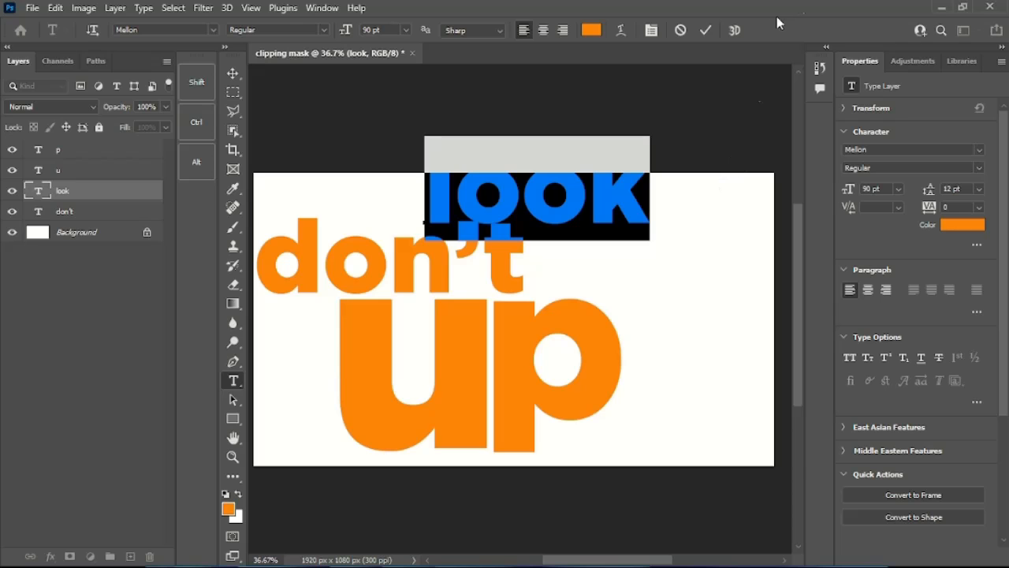
Commit the resized "look" text and move it onto the same line as "don't", just to its right
{"action": "left_click", "coordinate": [707, 30]}
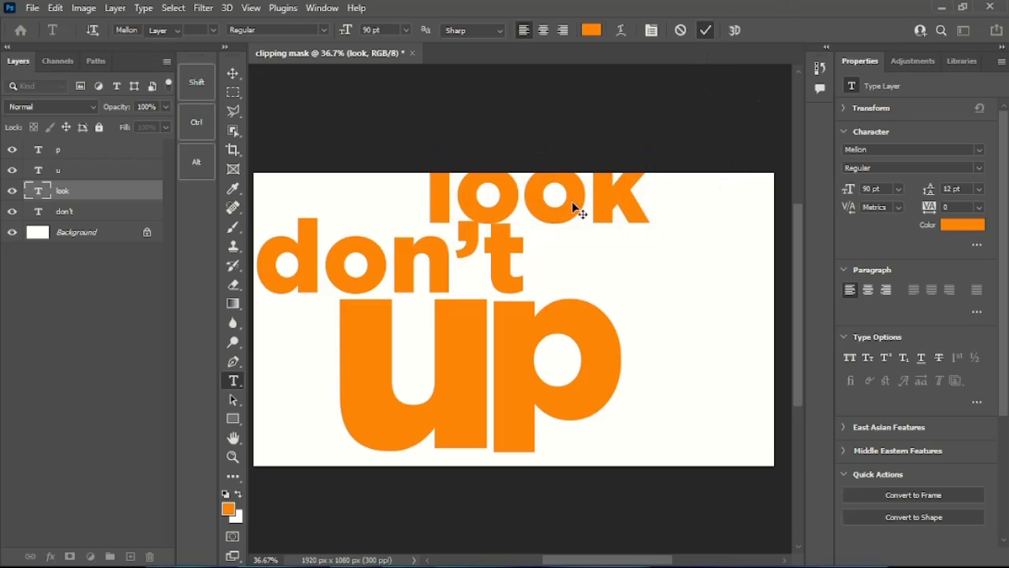
{"action": "left_click_drag", "start_coordinate": [568, 193], "coordinate": [682, 260]}
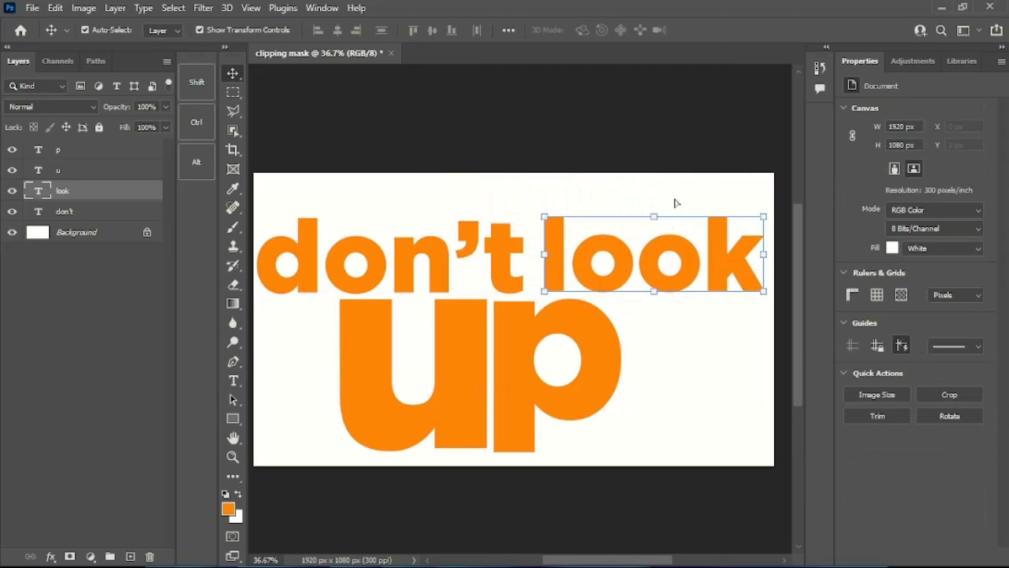
{"action": "left_click", "coordinate": [473, 153]}
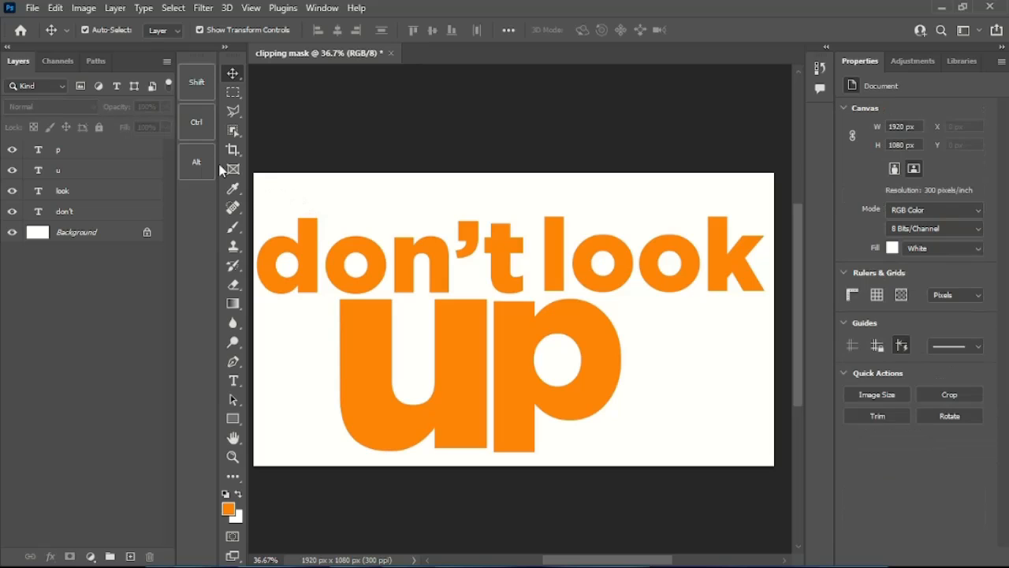
Scale the "look" and "don't" layers together to about 76% and center them above "up"
{"action": "left_click", "coordinate": [88, 200]}
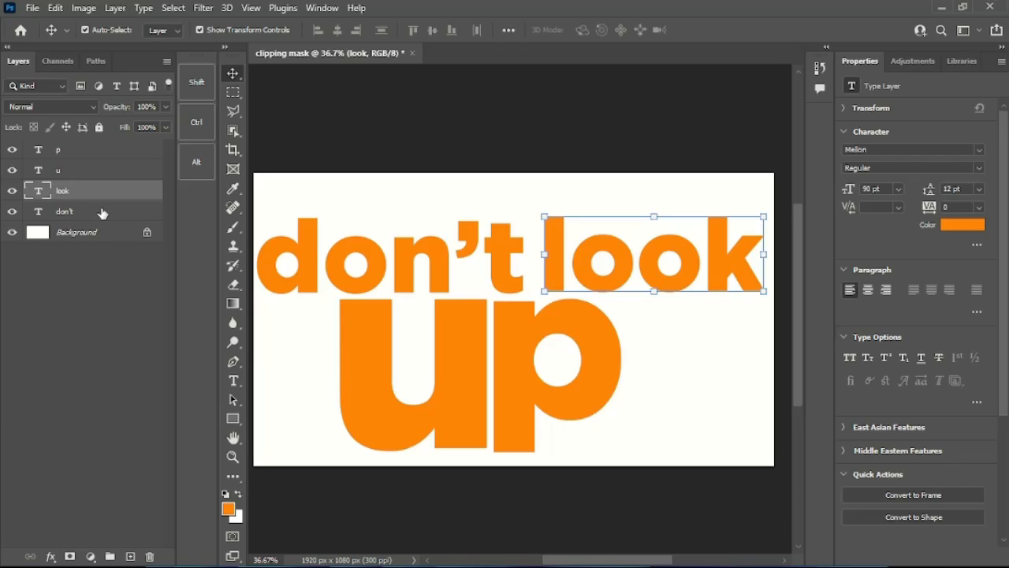
{"action": "key", "text": "ctrl"}
{"action": "left_click", "coordinate": [130, 214], "text": "ctrl"}
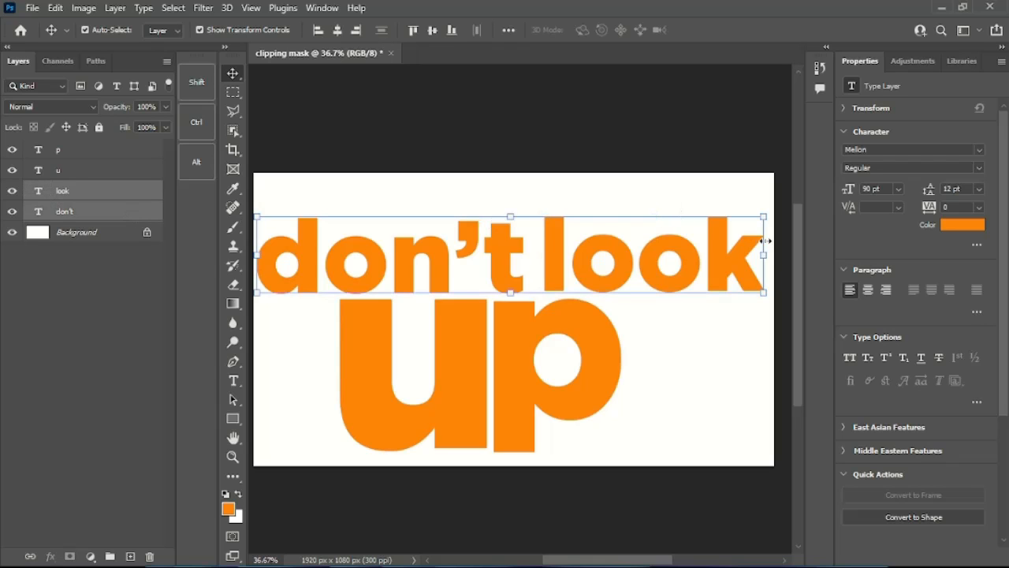
{"action": "left_click_drag", "start_coordinate": [763, 255], "coordinate": [639, 263]}
{"action": "left_click_drag", "start_coordinate": [513, 260], "coordinate": [536, 272]}
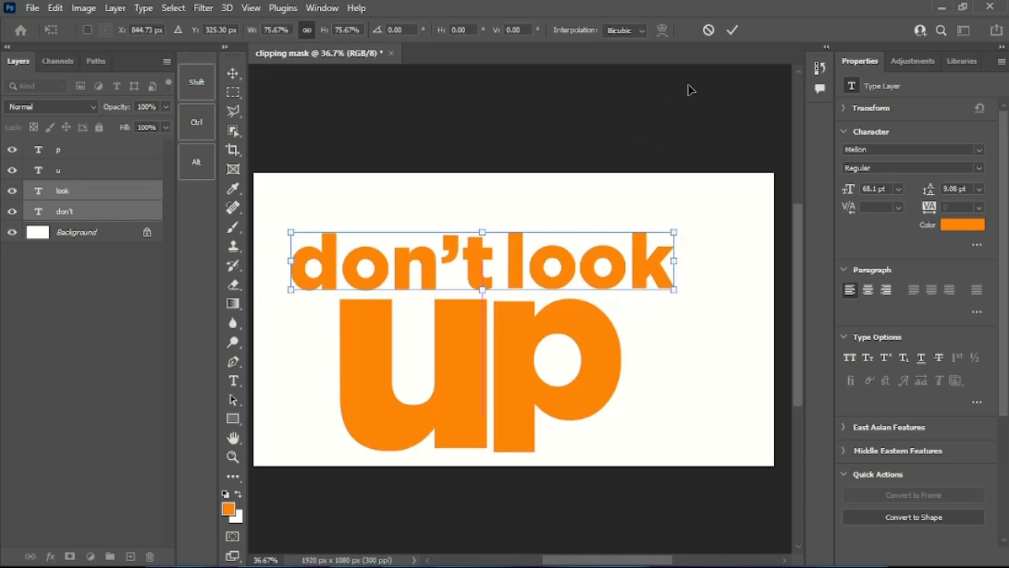
{"action": "left_click", "coordinate": [733, 31]}
{"action": "left_click", "coordinate": [664, 102]}
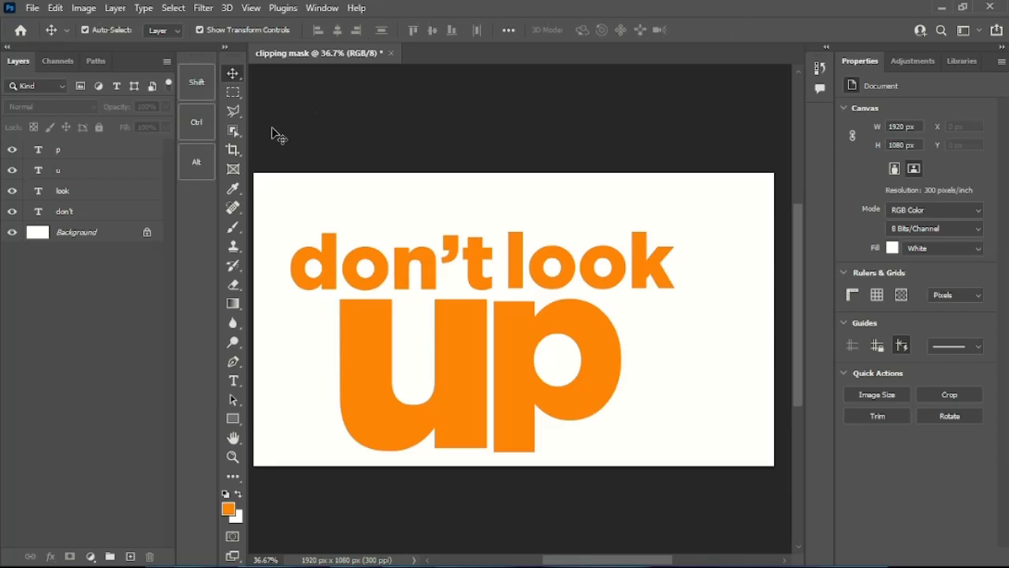
Group the "p", "u", "look" and "don't" text layers, ungroup them, and group them again
{"action": "left_click_drag", "start_coordinate": [272, 128], "coordinate": [687, 466]}
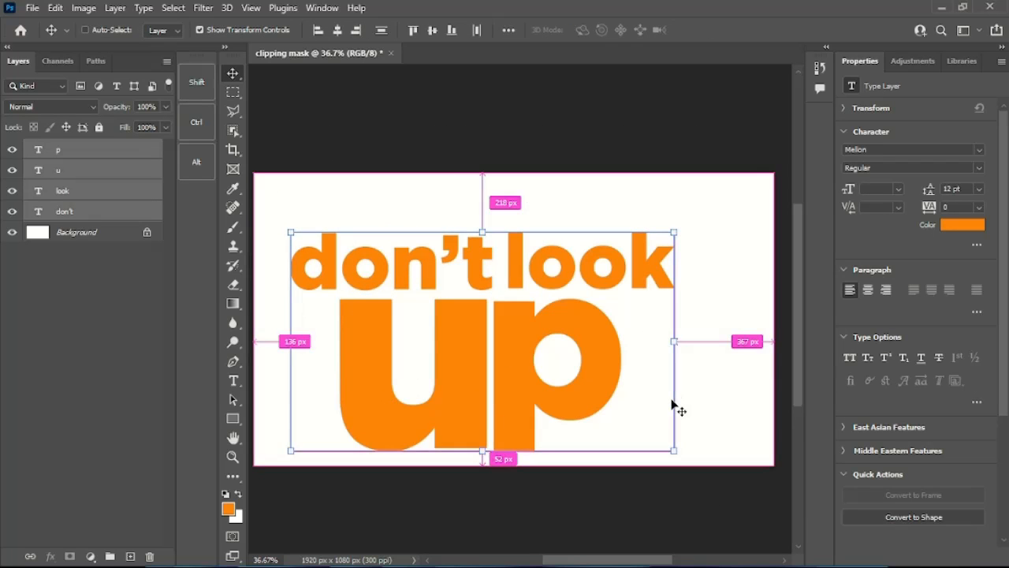
{"action": "key", "text": "ctrl+g"}
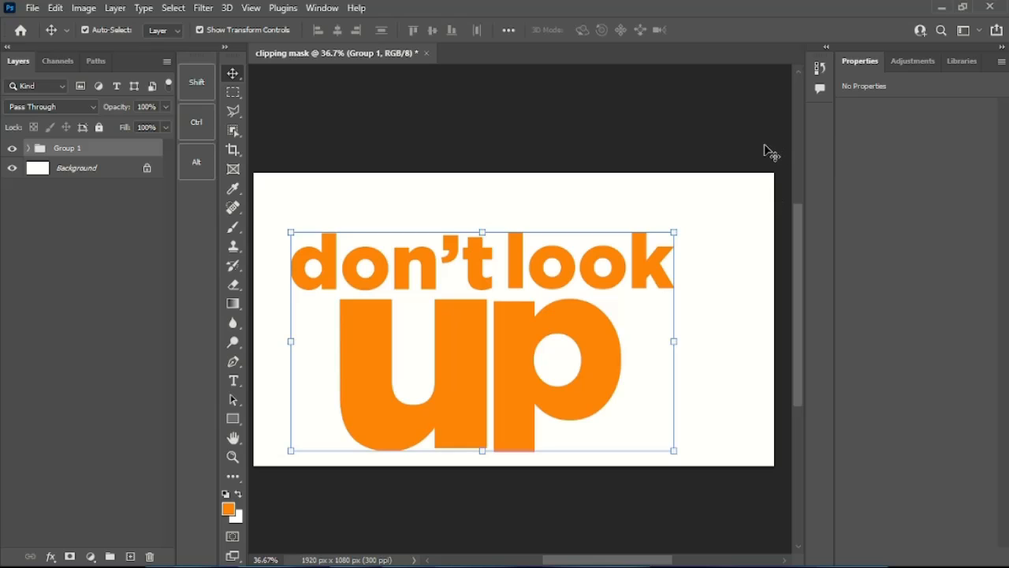
{"action": "key", "text": "ctrl"}
{"action": "key", "text": "ctrl+shift+g"}
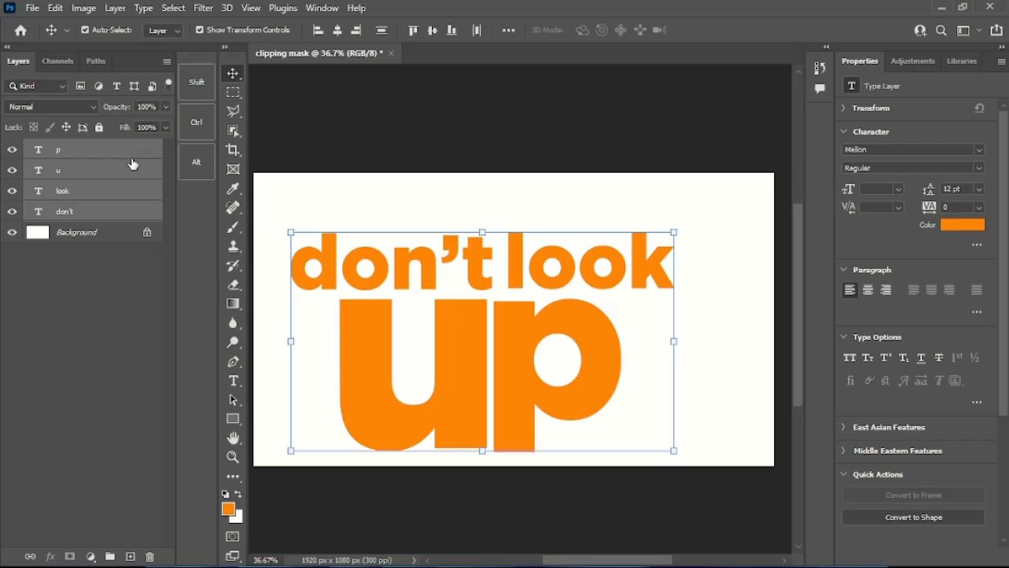
{"action": "left_click_drag", "start_coordinate": [133, 164], "coordinate": [110, 556]}
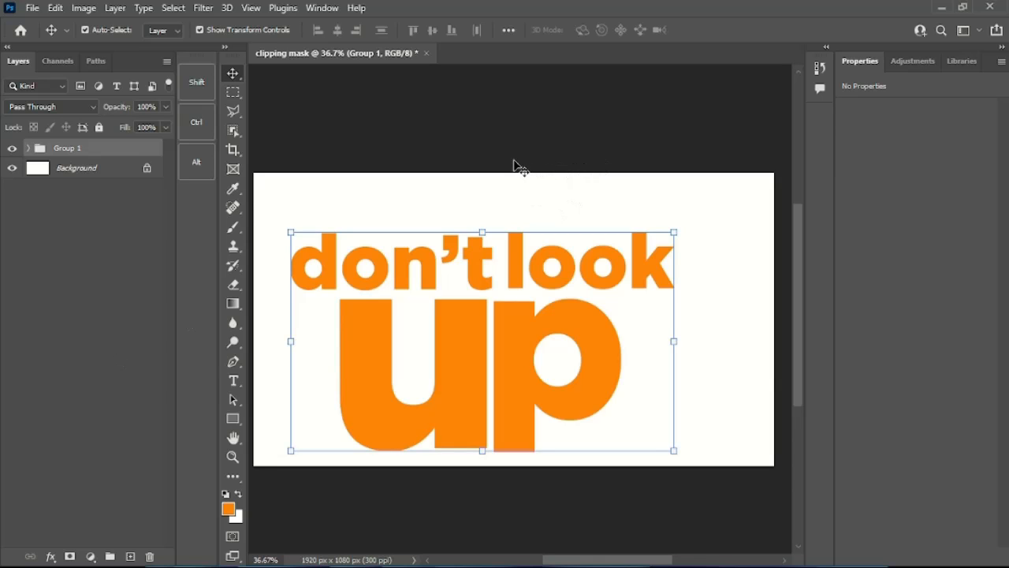
Center the text group horizontally and vertically on the whole canvas and clear the canvas selection
{"action": "key", "text": "ctrl+a"}
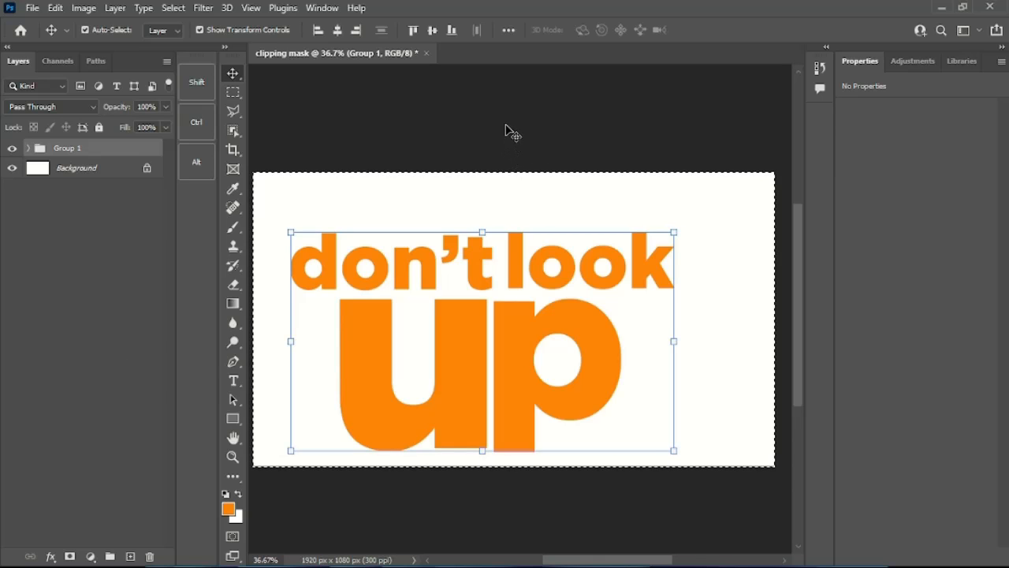
{"action": "left_click", "coordinate": [339, 31]}
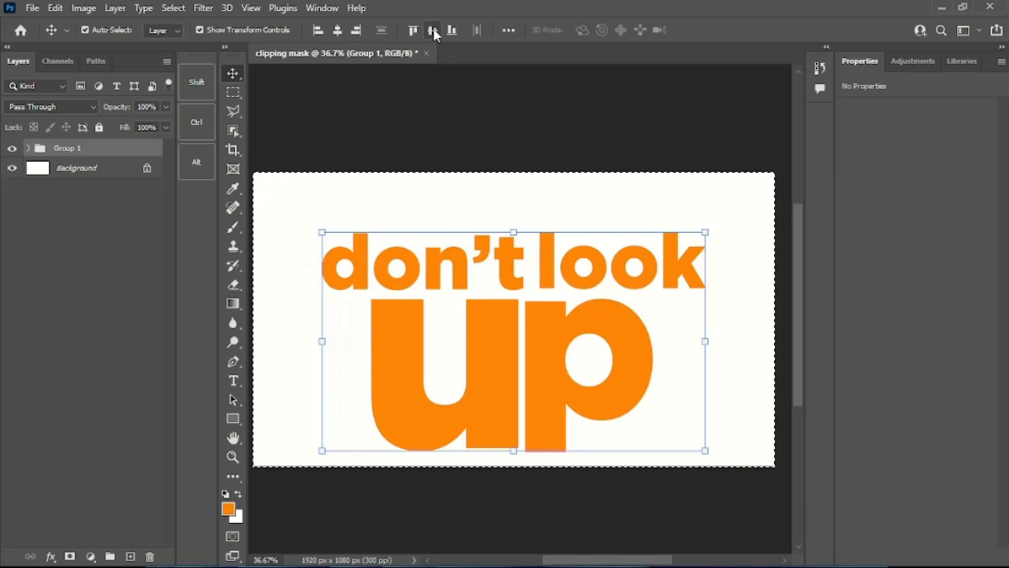
{"action": "left_click", "coordinate": [713, 123]}
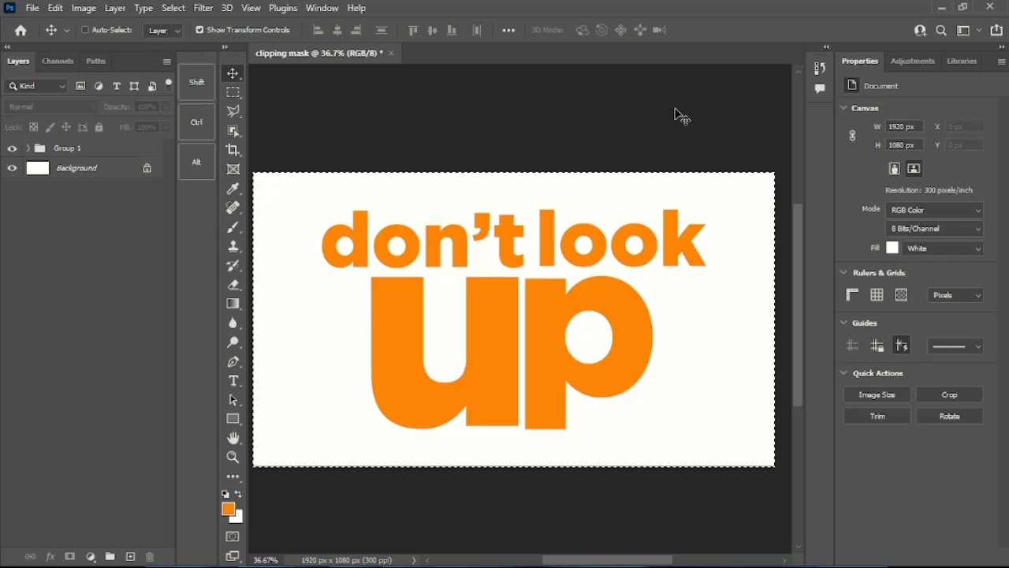
{"action": "key", "text": "ctrl"}
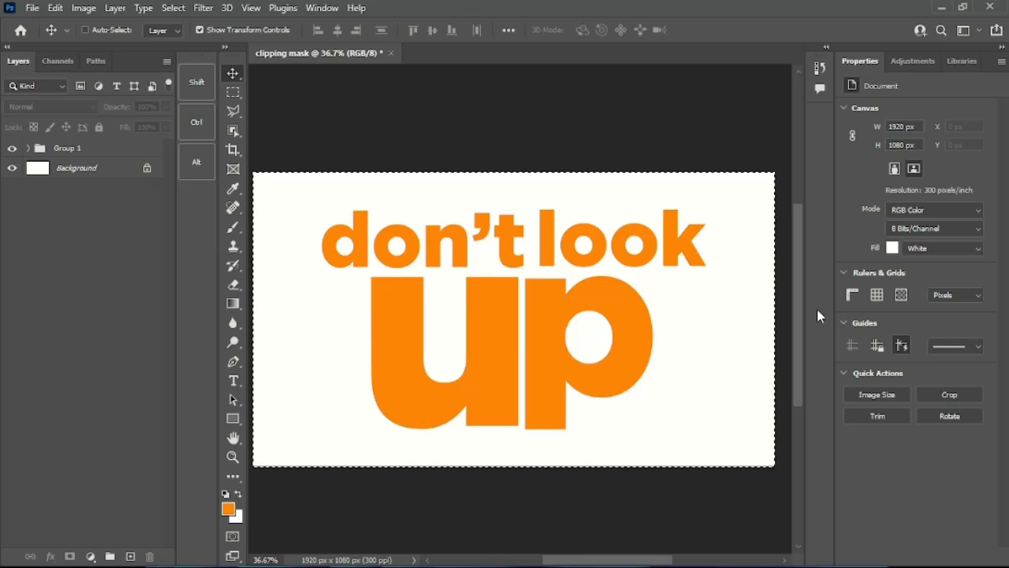
{"action": "key", "text": "ctrl+d"}
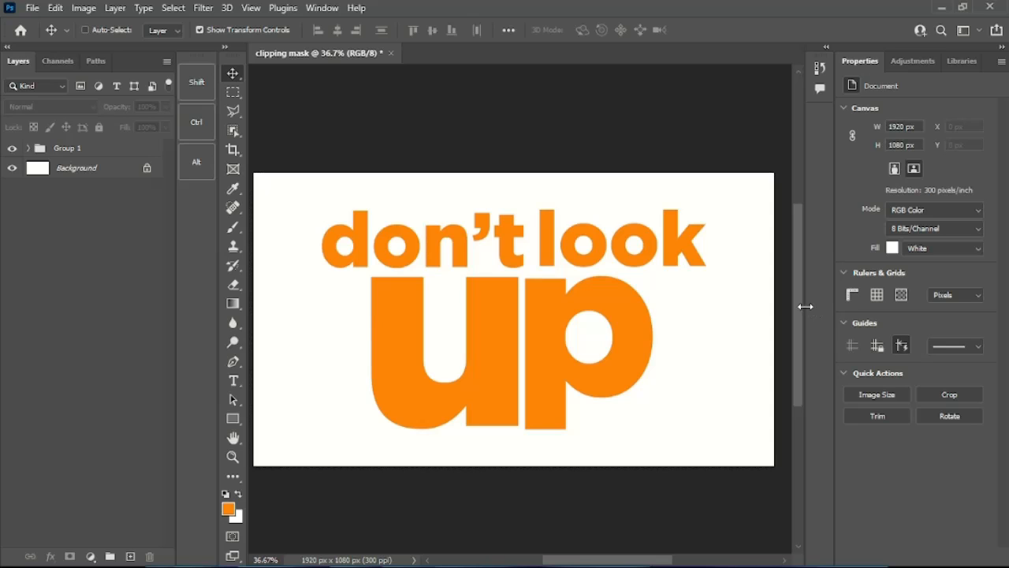
Select the entire canvas again and deselect it
{"action": "key", "text": "ctrl+a"}
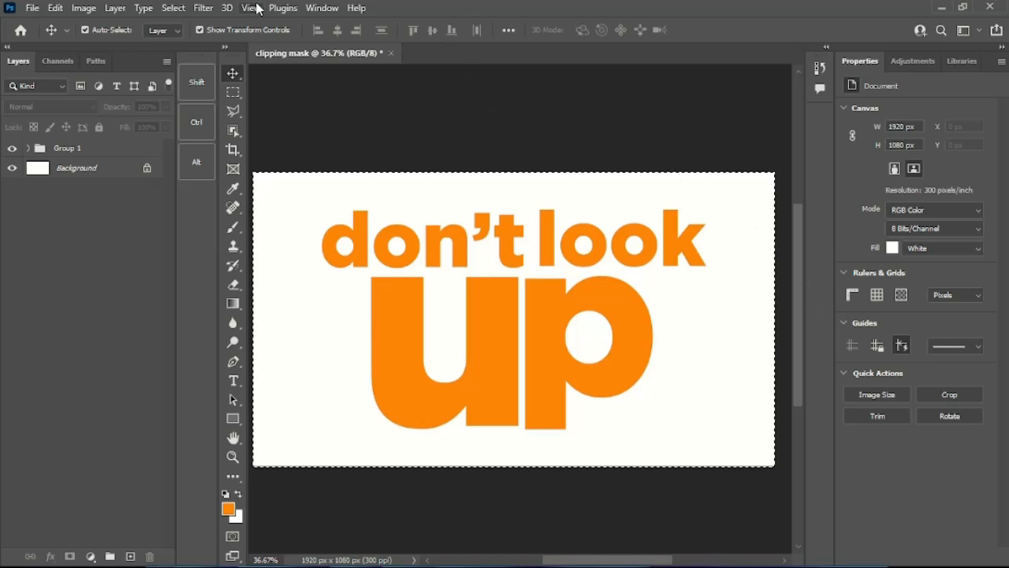
{"action": "left_click", "coordinate": [175, 8]}
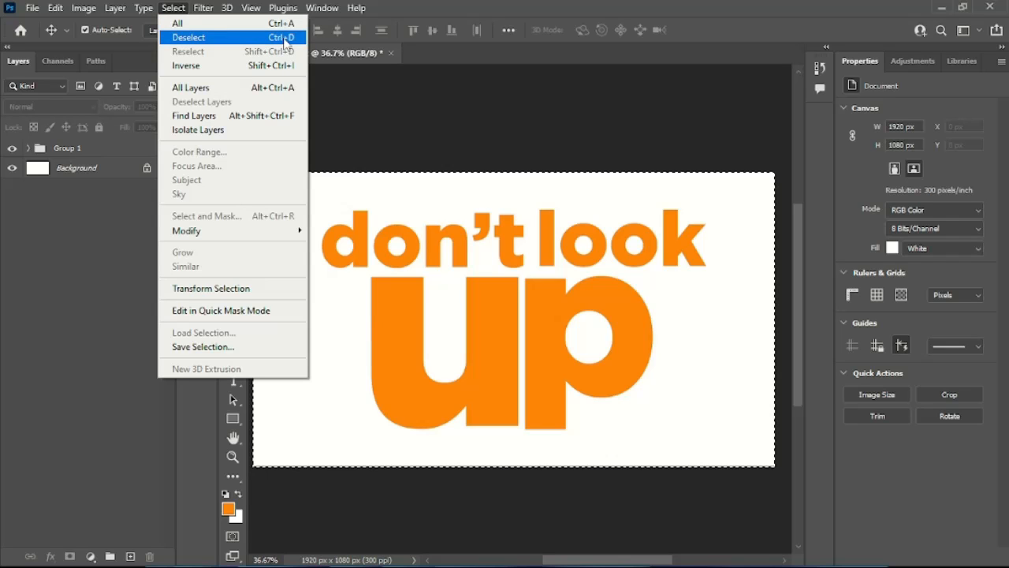
{"action": "left_click", "coordinate": [260, 38]}
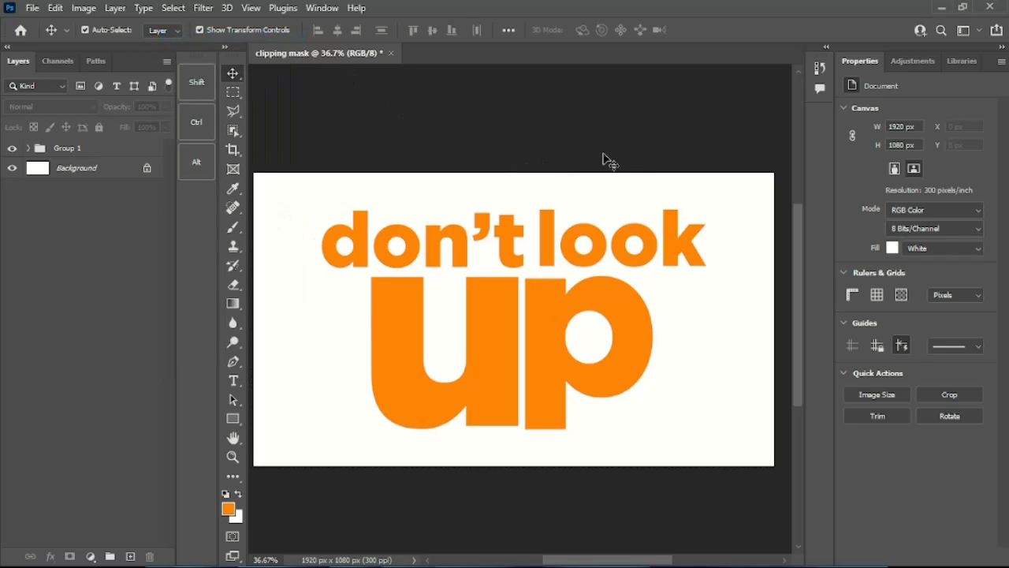
From File Explorer's YouTube Videos folder, place file 3456x5184_000519.jpg, file 3840x5760_000690.jpg and Canon EOS 5DS R 988x672_000256.jpg in the clipping mask document
{"action": "mouse_move", "coordinate": [571, 563]}
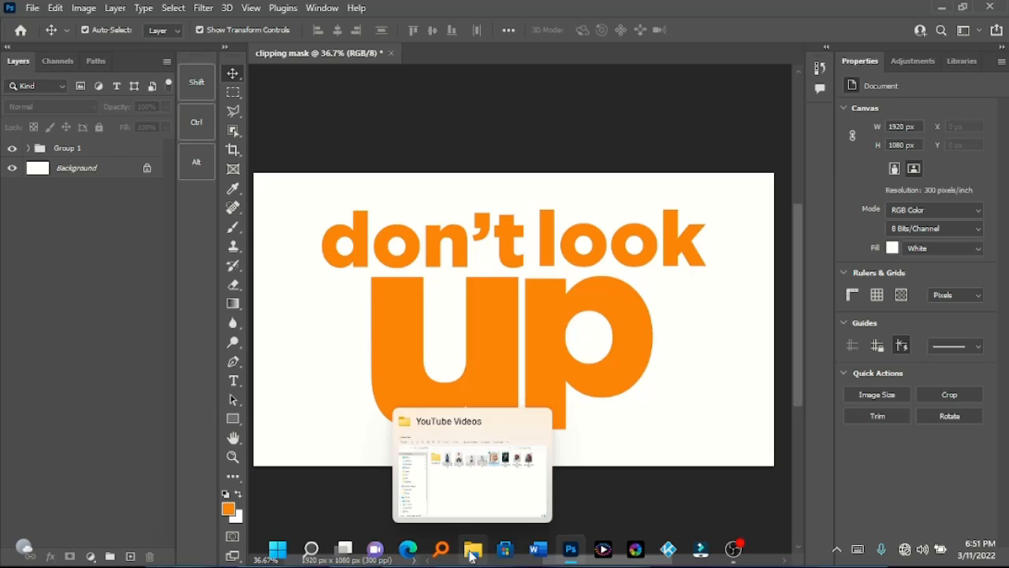
{"action": "left_click", "coordinate": [472, 556]}
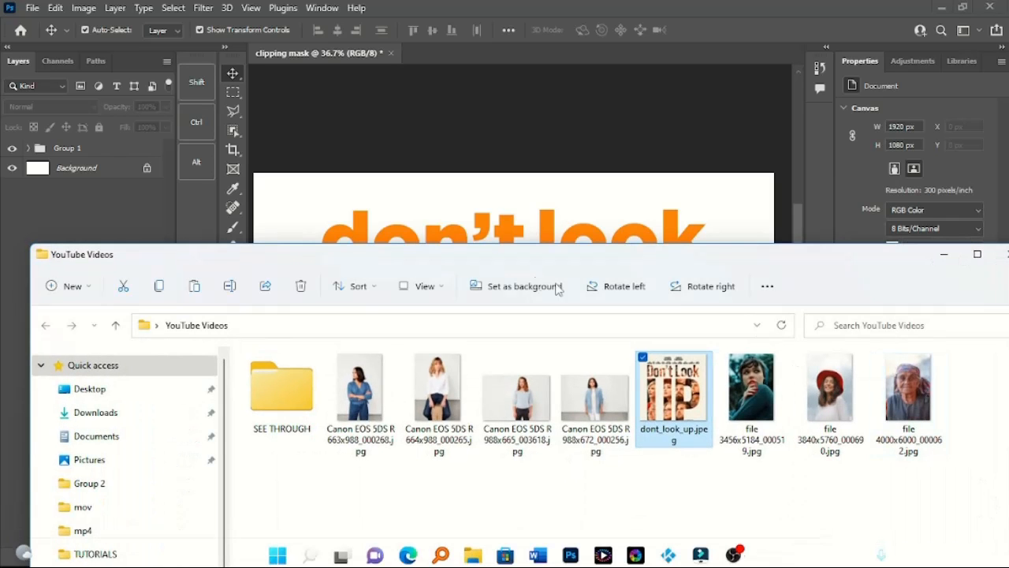
{"action": "left_click_drag", "start_coordinate": [727, 265], "coordinate": [717, 307]}
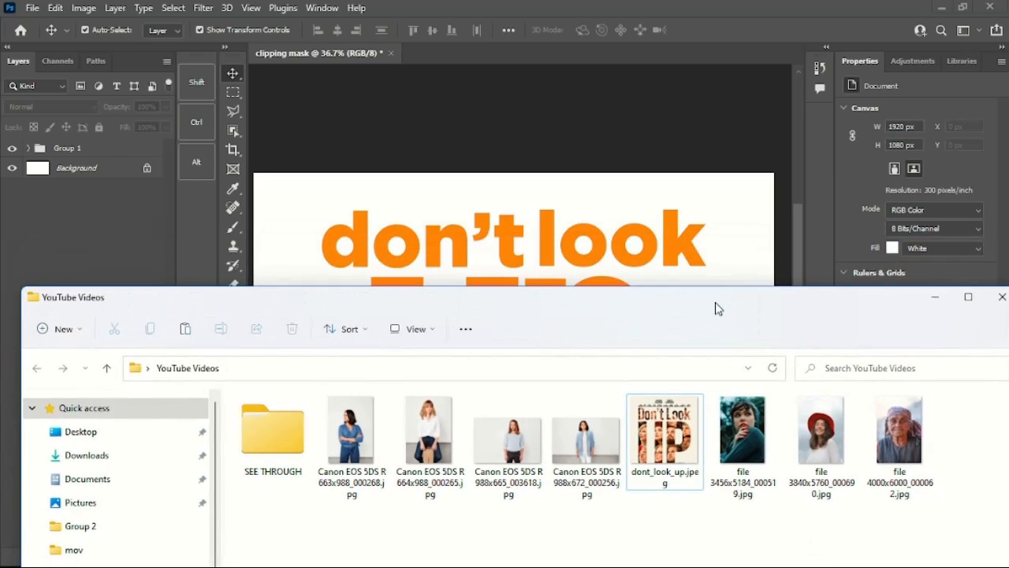
{"action": "left_click", "coordinate": [746, 426]}
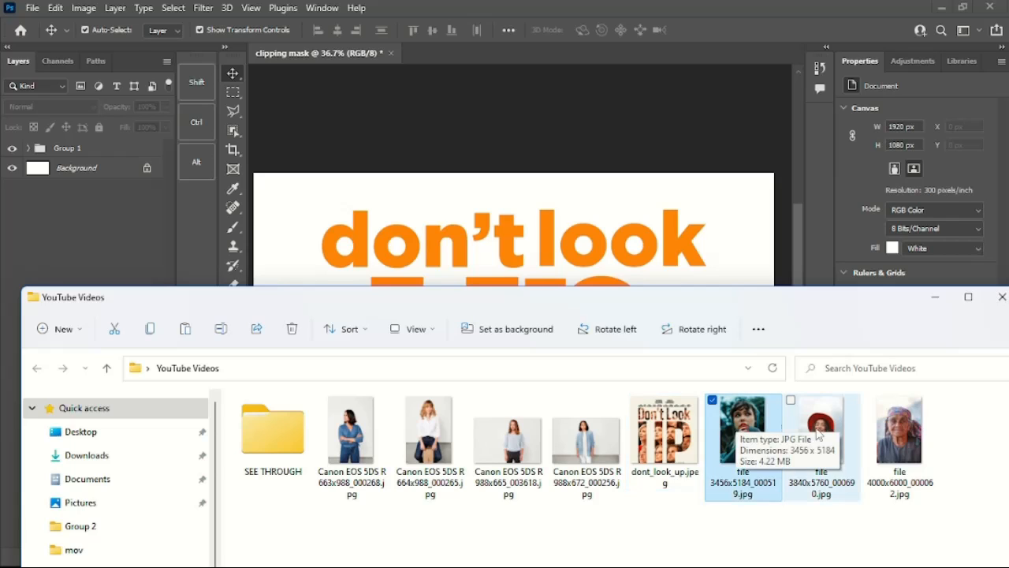
{"action": "left_click", "coordinate": [792, 402]}
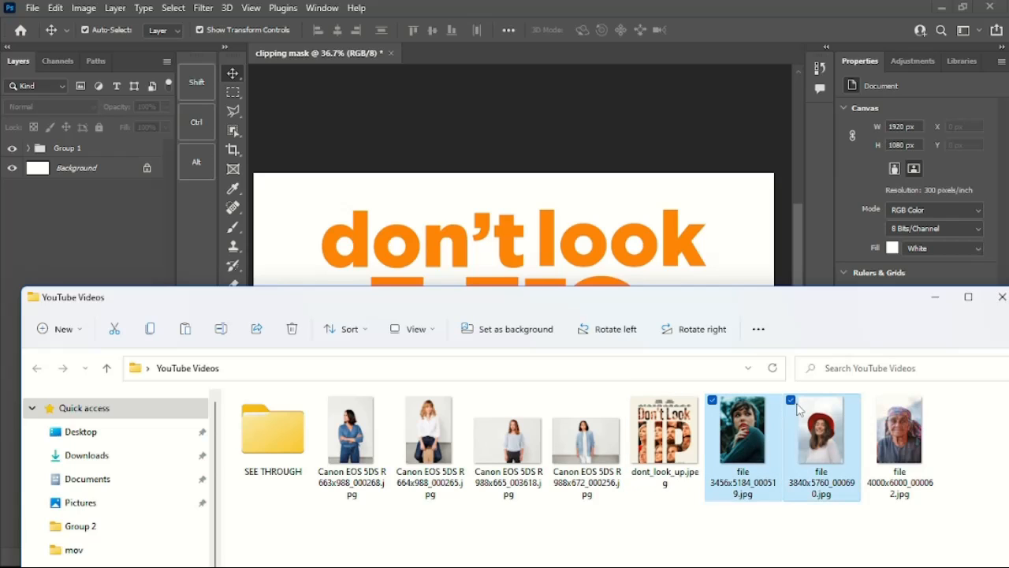
{"action": "left_click", "coordinate": [556, 403]}
{"action": "left_click_drag", "start_coordinate": [765, 451], "coordinate": [543, 205]}
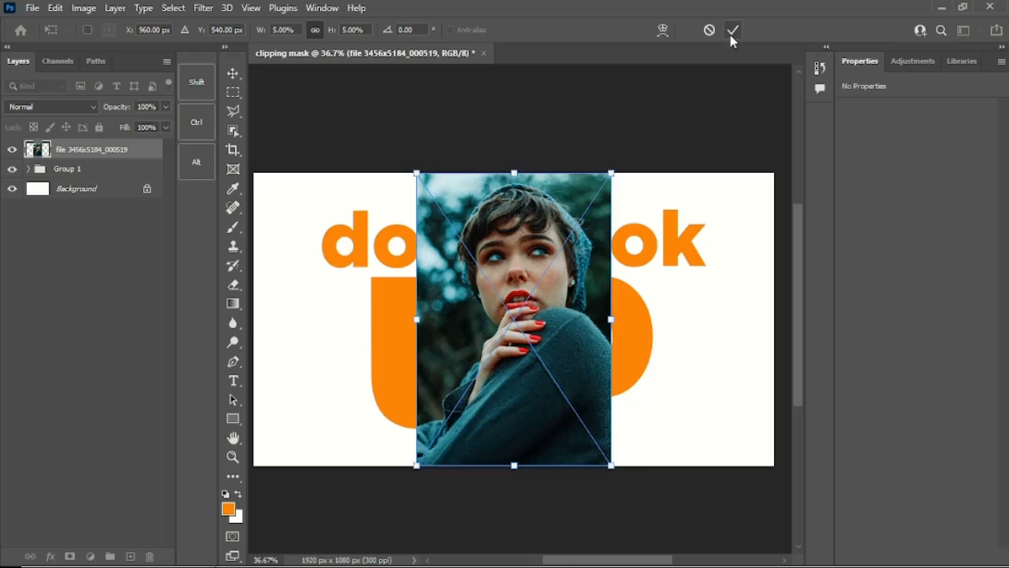
{"action": "left_click", "coordinate": [732, 30]}
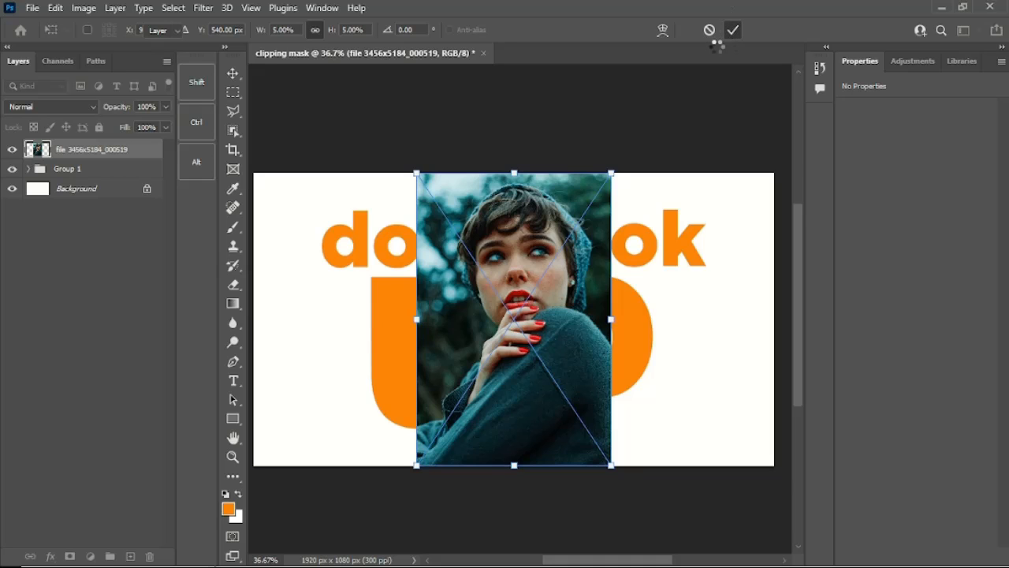
{"action": "left_click", "coordinate": [732, 32]}
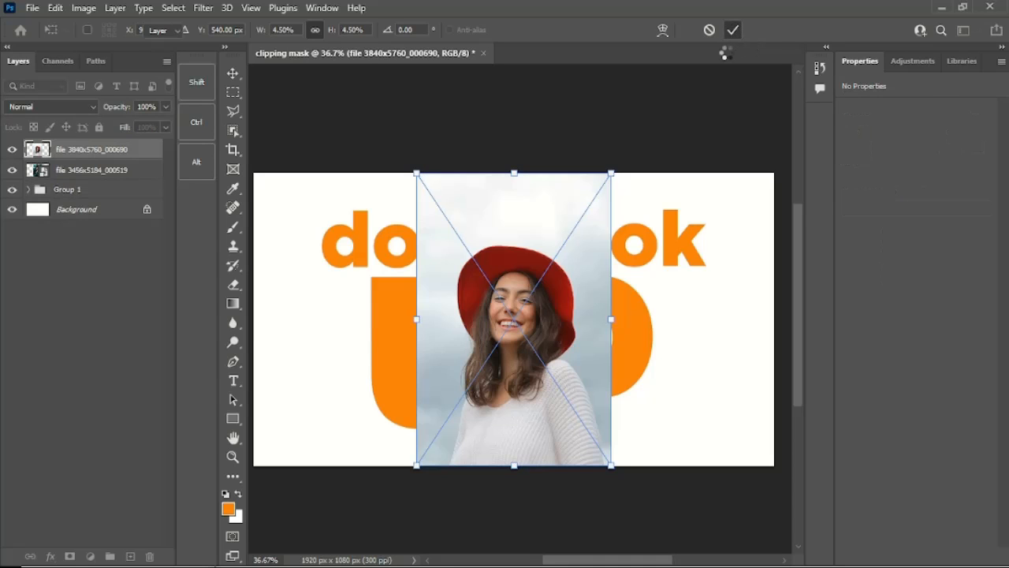
{"action": "left_click", "coordinate": [732, 31]}
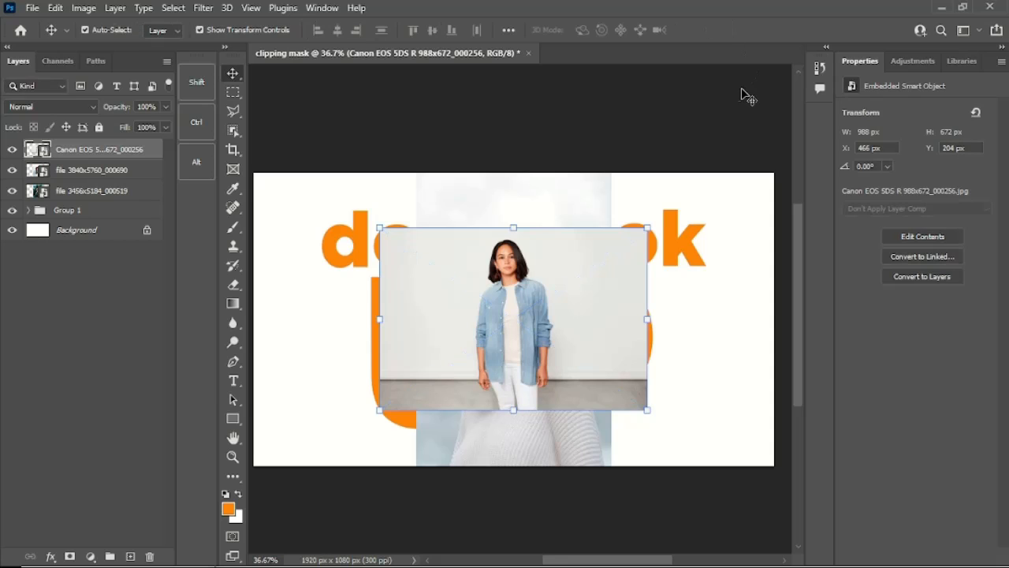
{"action": "left_click", "coordinate": [743, 93]}
Spread the three photos across the canvas, with the denim-shirt photo at about X 66 px, Y 328 px, and expand the text group
{"action": "left_click_drag", "start_coordinate": [595, 330], "coordinate": [403, 315]}
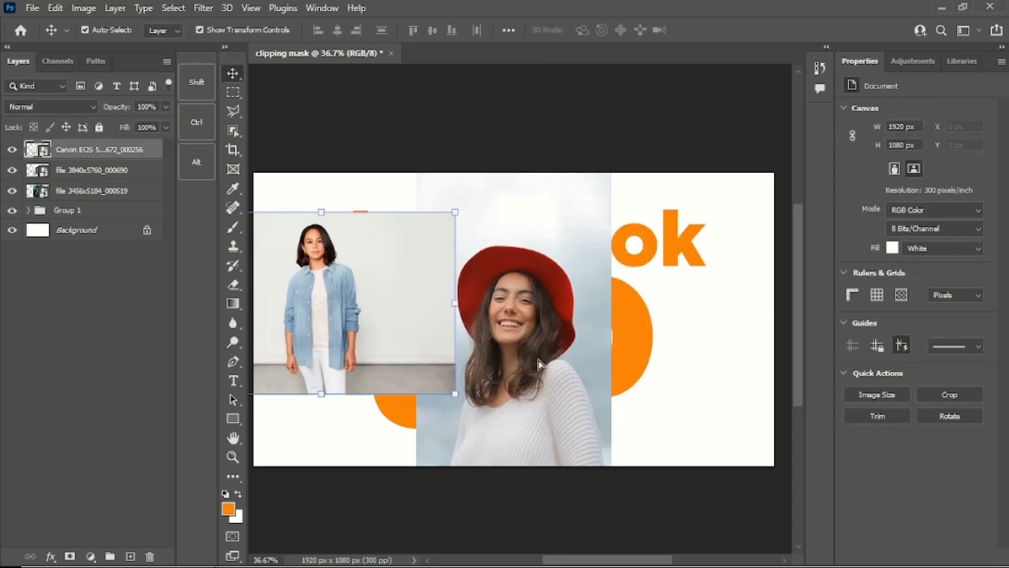
{"action": "left_click_drag", "start_coordinate": [540, 364], "coordinate": [531, 426]}
{"action": "left_click_drag", "start_coordinate": [375, 306], "coordinate": [384, 387]}
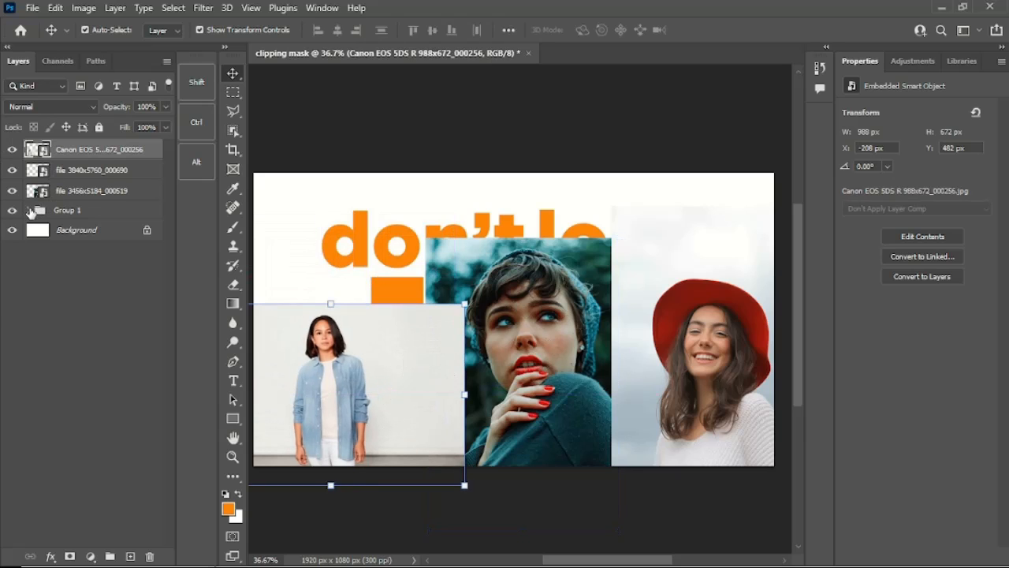
{"action": "left_click", "coordinate": [30, 211]}
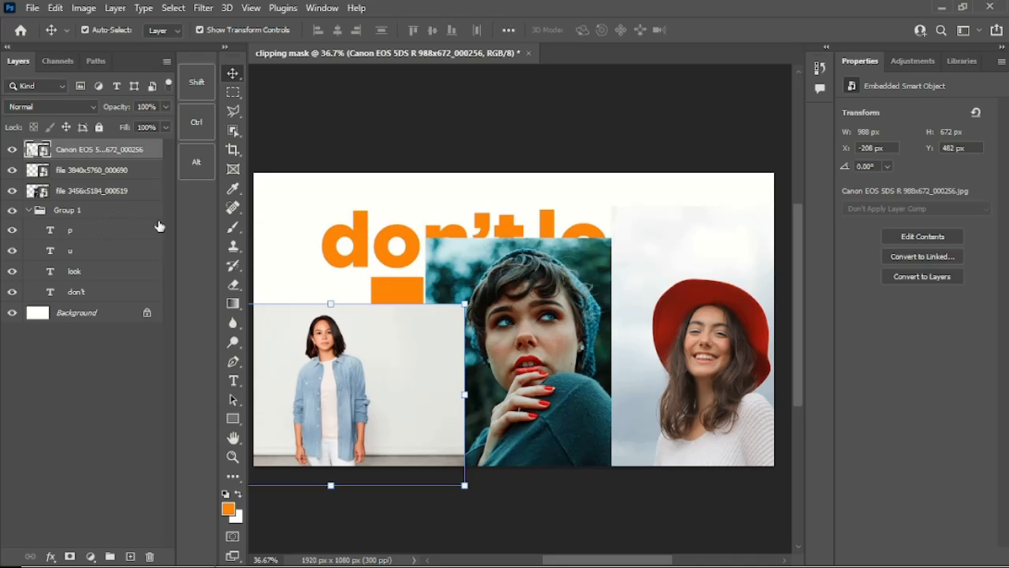
{"action": "left_click_drag", "start_coordinate": [352, 370], "coordinate": [420, 328]}
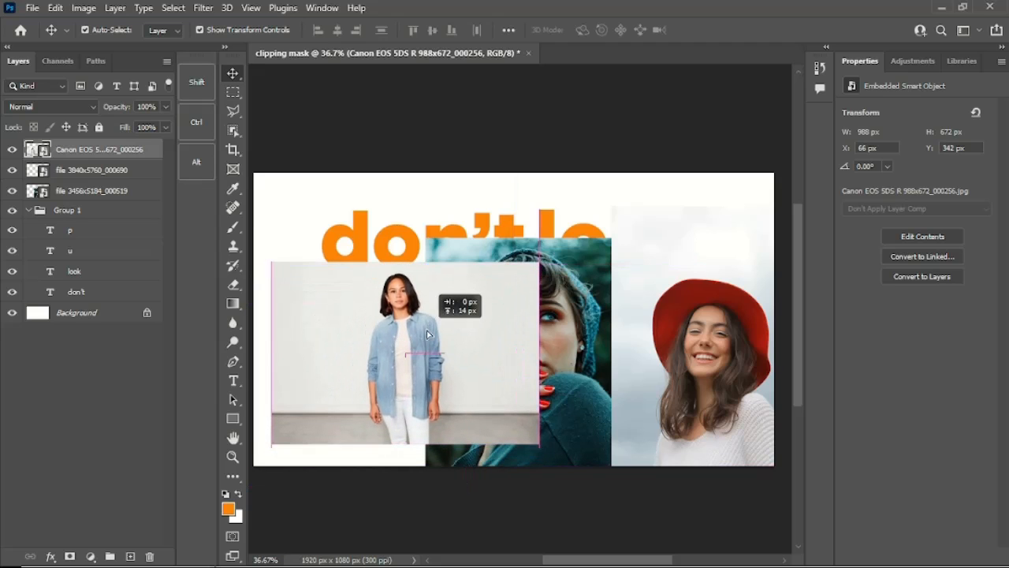
Move the denim-shirt photo's layer into the text group directly above "don't" and clip it to that text with a clipping mask
{"action": "left_click_drag", "start_coordinate": [139, 157], "coordinate": [99, 285]}
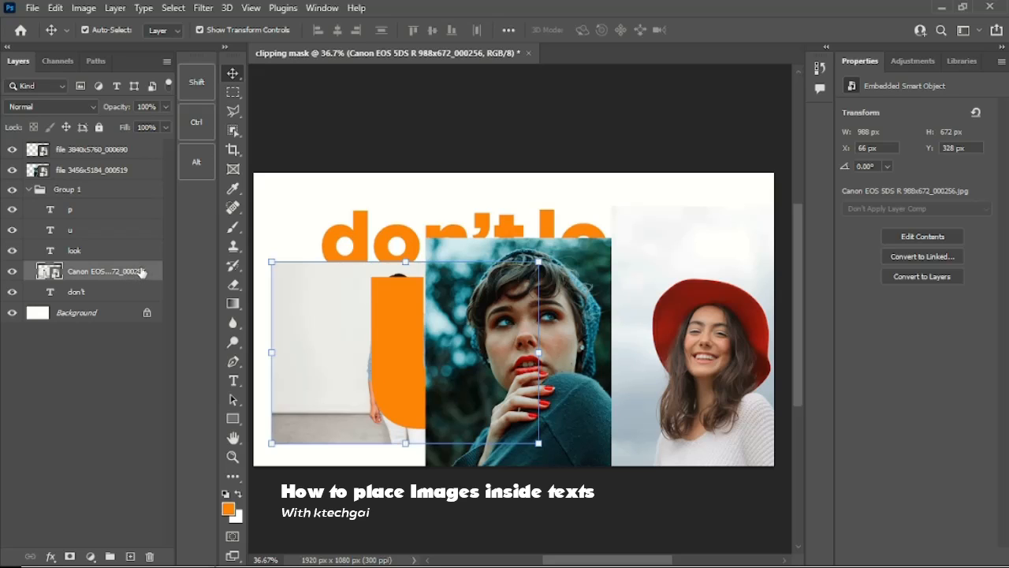
{"action": "right_click", "coordinate": [150, 268]}
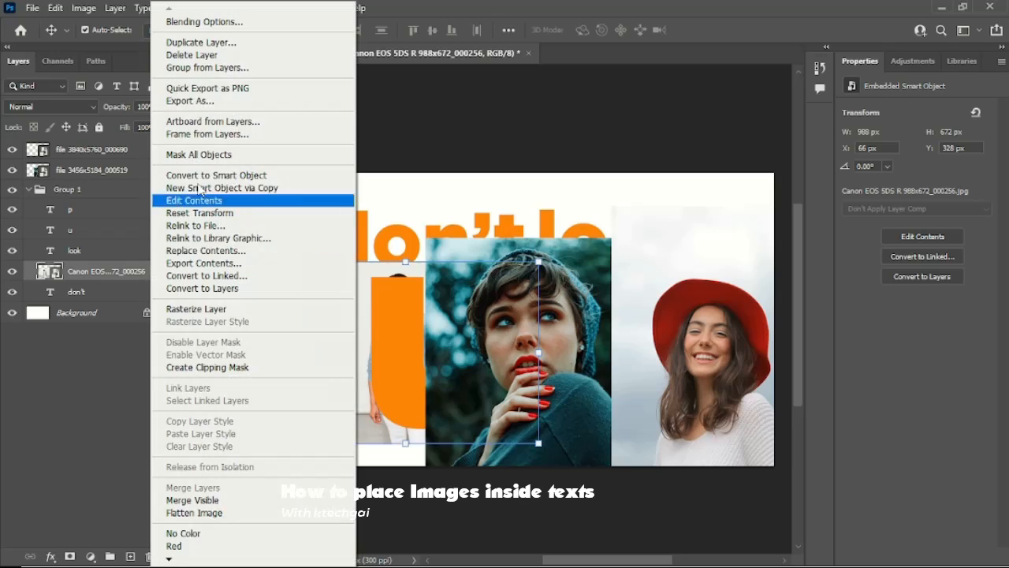
{"action": "left_click", "coordinate": [266, 367]}
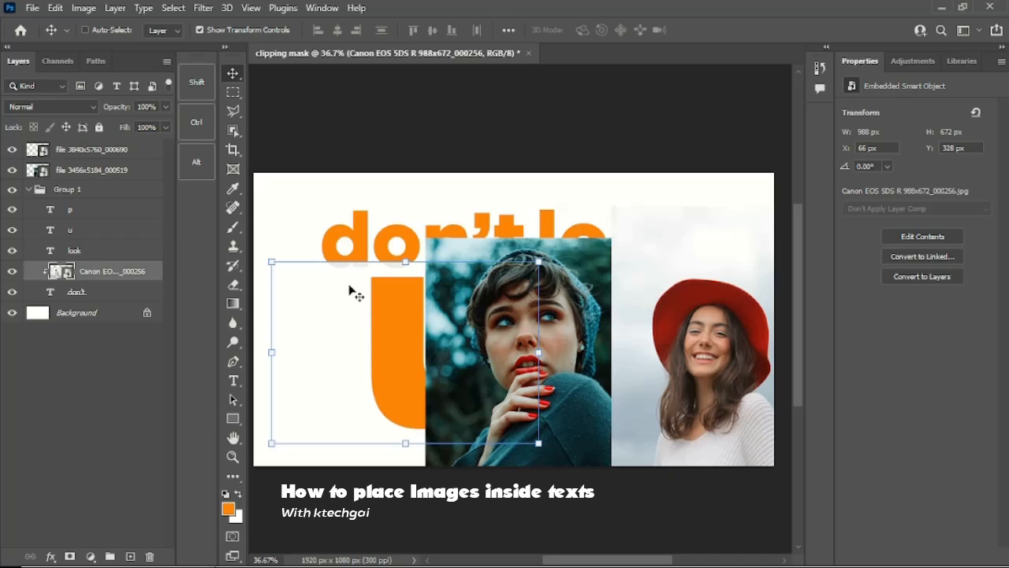
Reposition and scale the clipped denim-shirt photo over "don't" to about 1007 × 685 px at X -143 px, Y 0 px
{"action": "right_click", "coordinate": [124, 272]}
{"action": "left_click", "coordinate": [187, 367]}
{"action": "left_click_drag", "start_coordinate": [396, 276], "coordinate": [403, 243]}
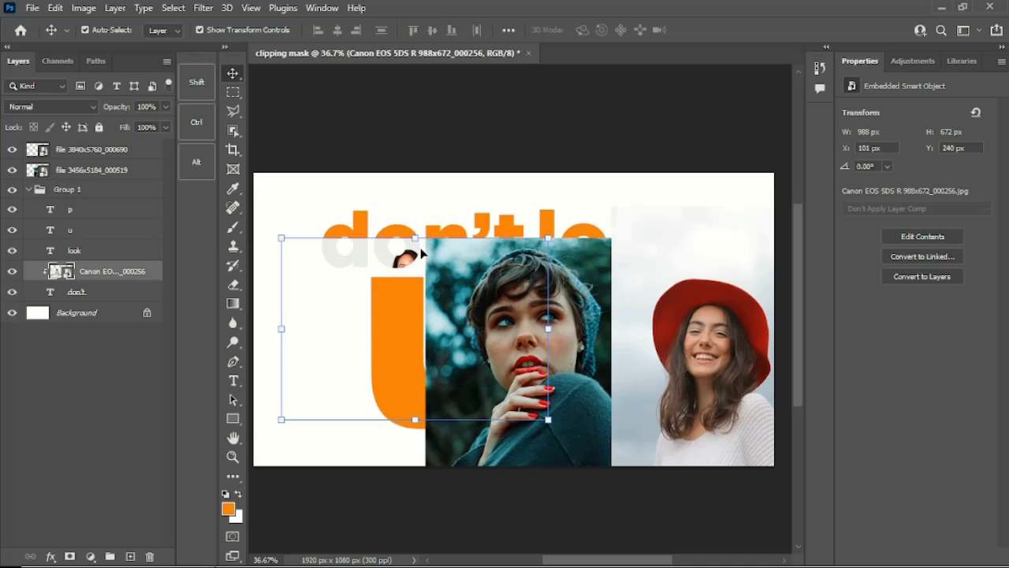
{"action": "key", "text": "ctrl+t"}
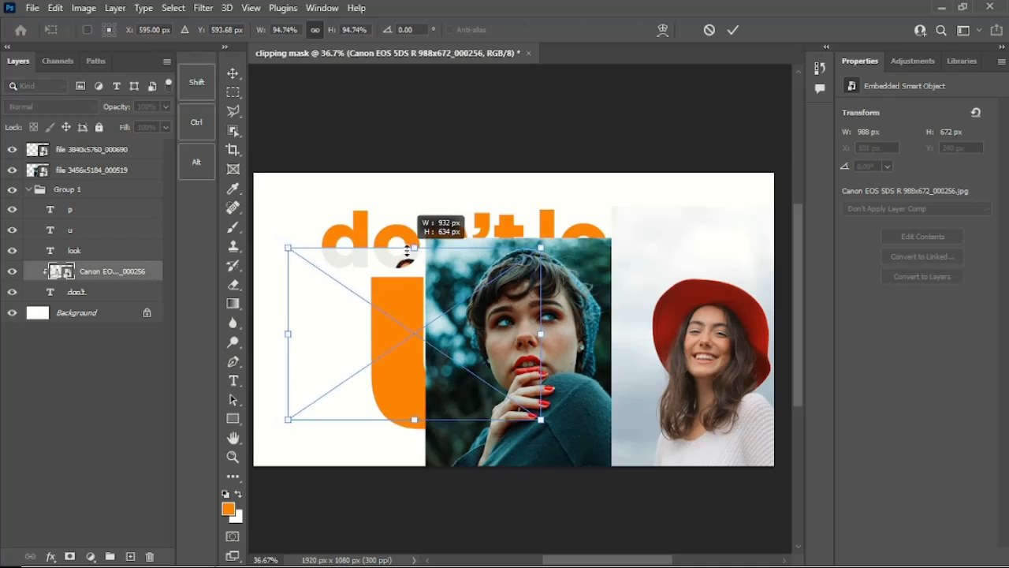
{"action": "left_click_drag", "start_coordinate": [394, 260], "coordinate": [417, 189]}
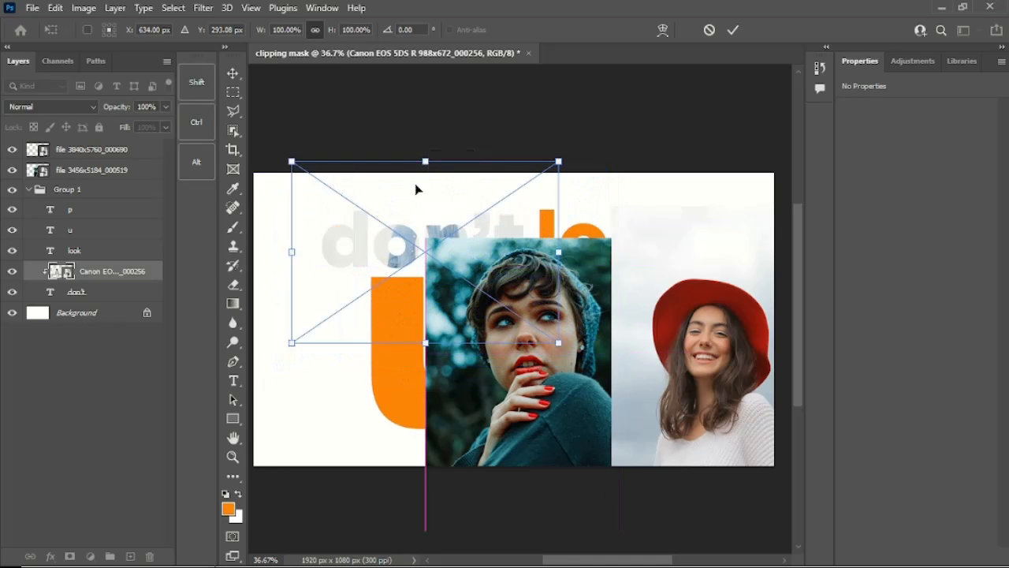
{"action": "left_click_drag", "start_coordinate": [292, 342], "coordinate": [265, 406]}
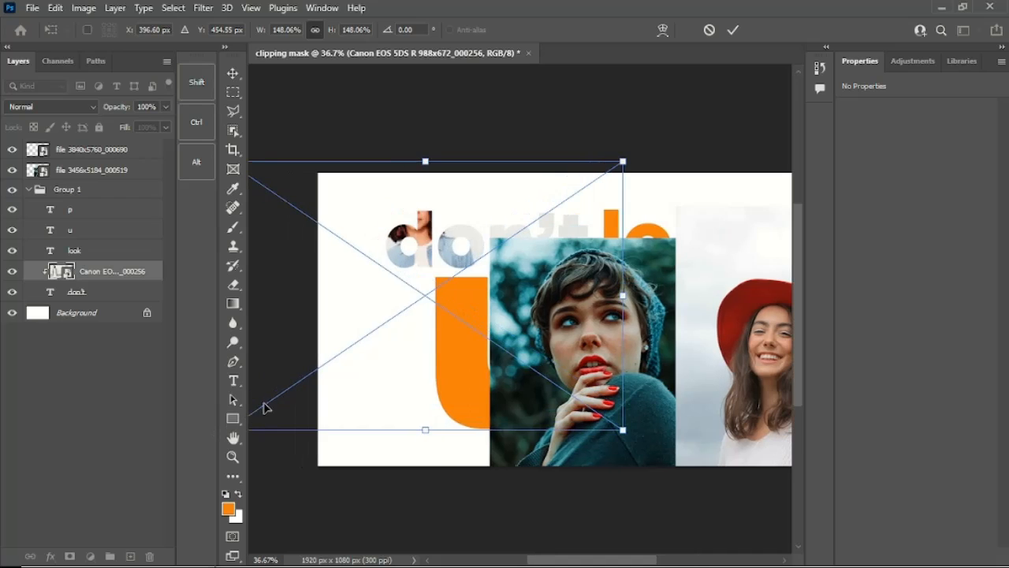
{"action": "left_click_drag", "start_coordinate": [421, 238], "coordinate": [475, 250]}
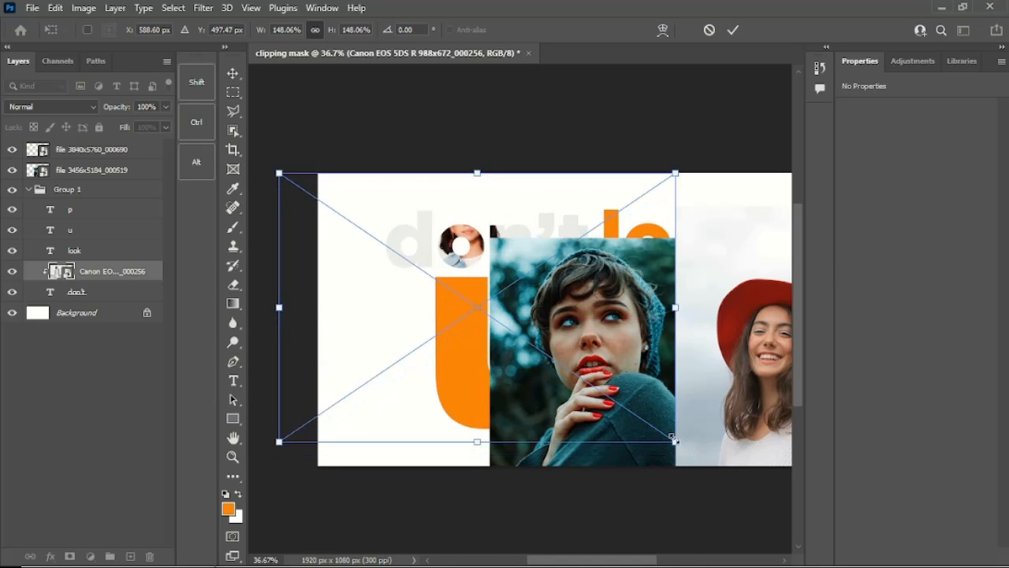
{"action": "left_click_drag", "start_coordinate": [674, 440], "coordinate": [574, 315]}
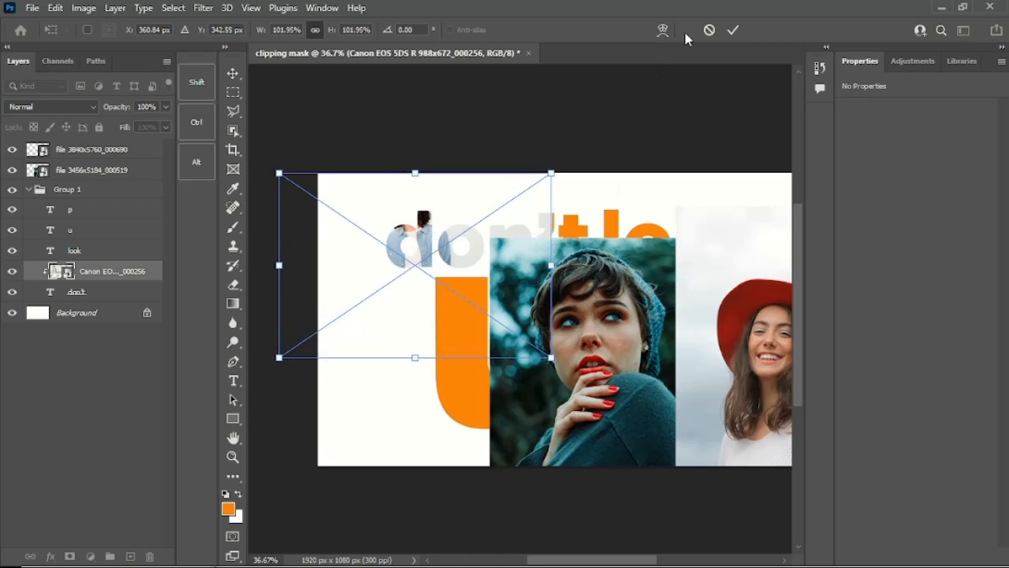
{"action": "left_click", "coordinate": [730, 30]}
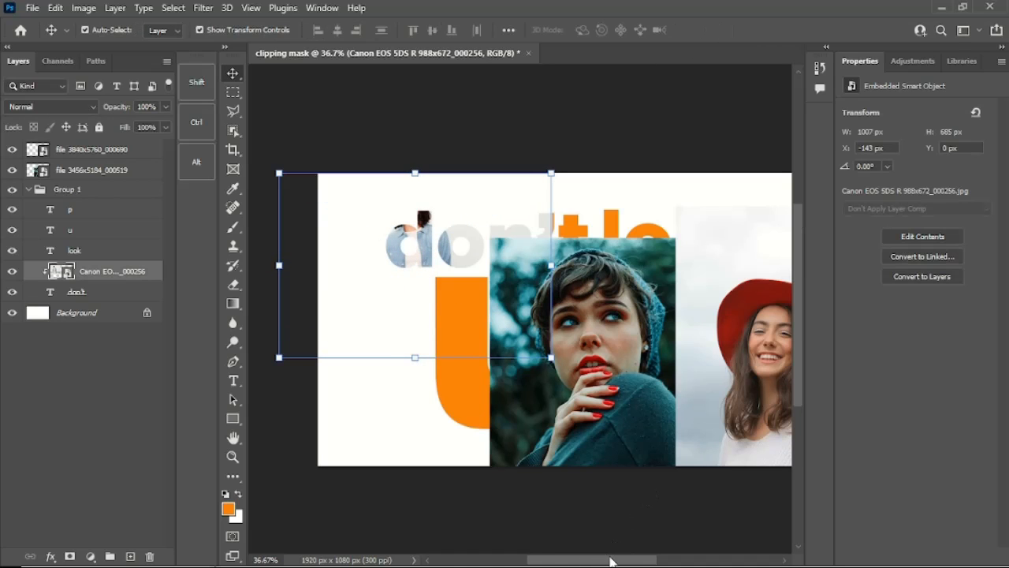
Move the teal-sweater photo off the word "up" to about X 1111 px, Y -198 px
{"action": "left_click_drag", "start_coordinate": [611, 560], "coordinate": [634, 561]}
{"action": "left_click_drag", "start_coordinate": [511, 376], "coordinate": [649, 250]}
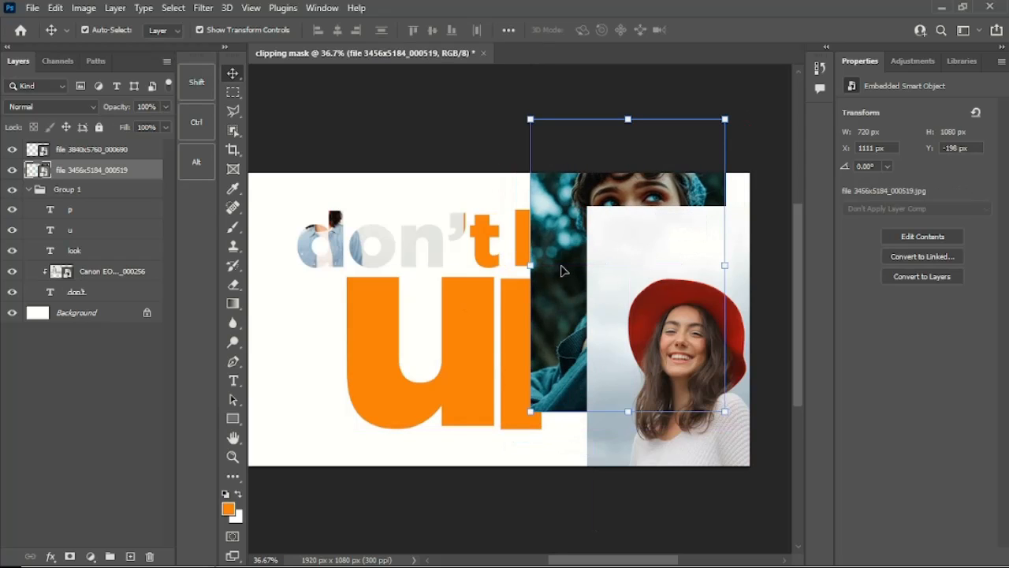
{"action": "left_click", "coordinate": [117, 252]}
{"action": "left_click", "coordinate": [128, 171]}
Move the red-hat photo's layer into the text group directly above "look" and clip it to that text with a clipping mask
{"action": "left_click", "coordinate": [626, 405]}
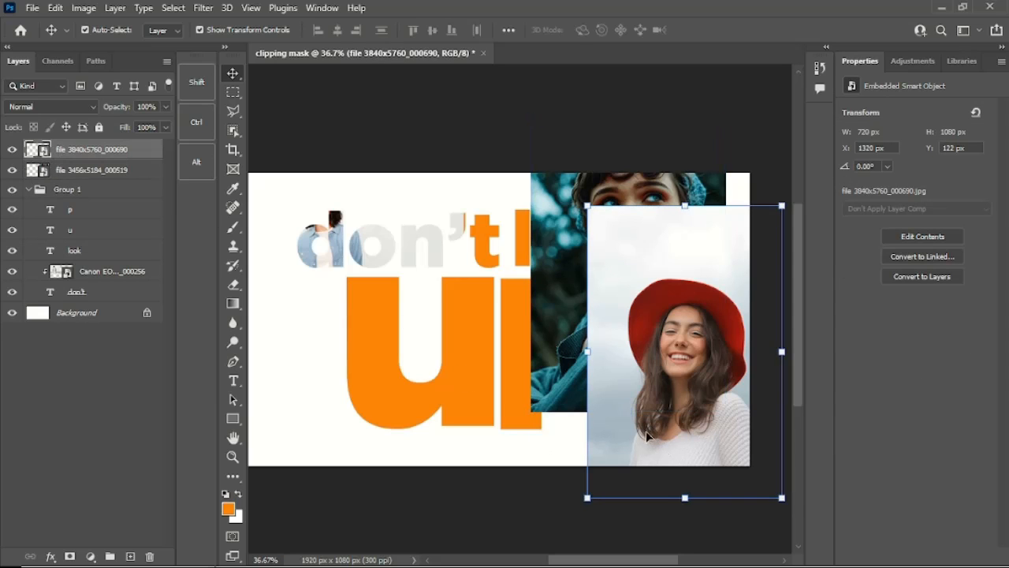
{"action": "left_click_drag", "start_coordinate": [143, 157], "coordinate": [120, 241]}
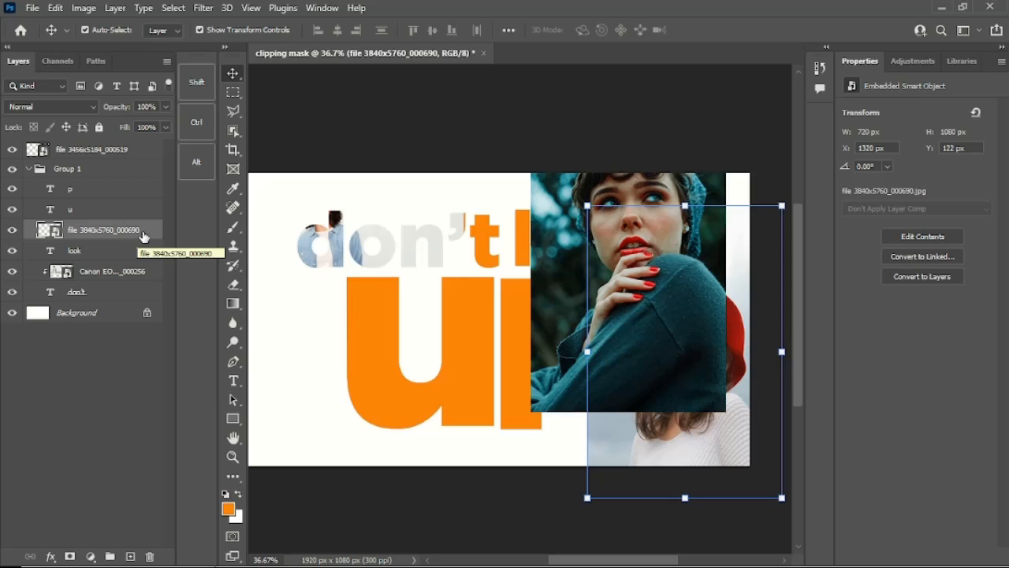
{"action": "right_click", "coordinate": [149, 235]}
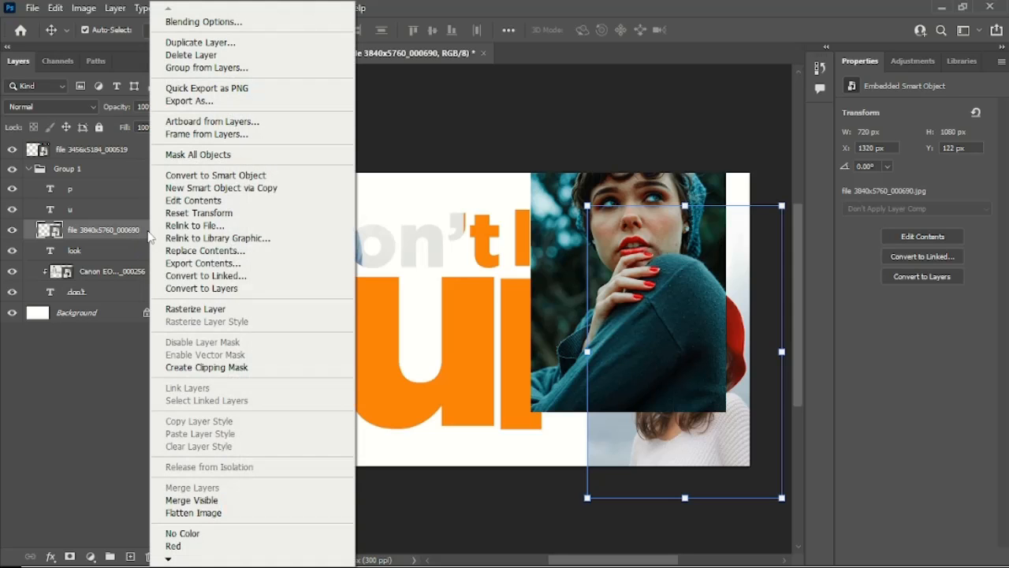
{"action": "left_click", "coordinate": [234, 369]}
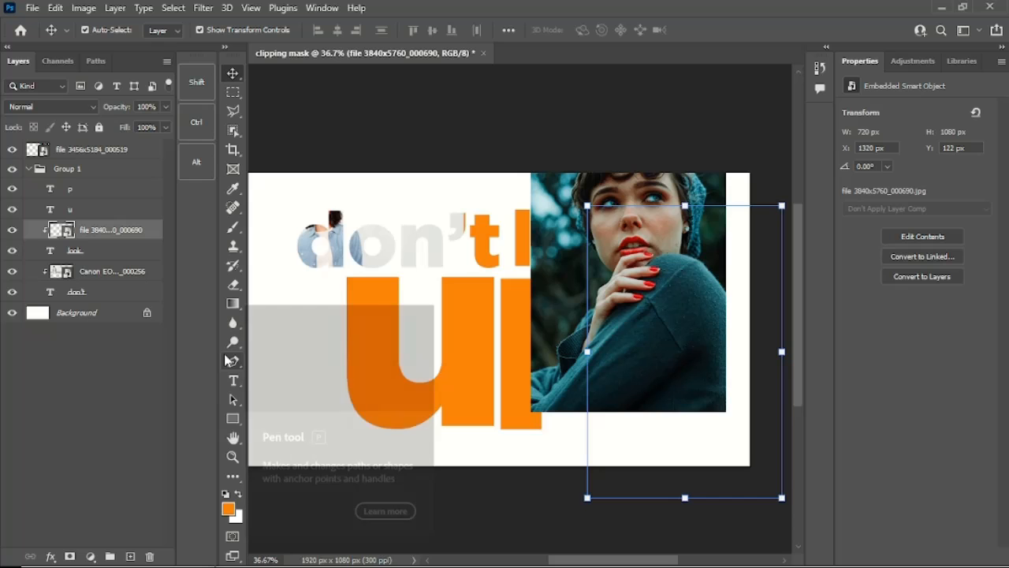
Move the teal-sweater photo to about X 118 px, Y 471 px and the clipped red-hat photo to about X 1090 px, Y -262 px
{"action": "left_click", "coordinate": [684, 131]}
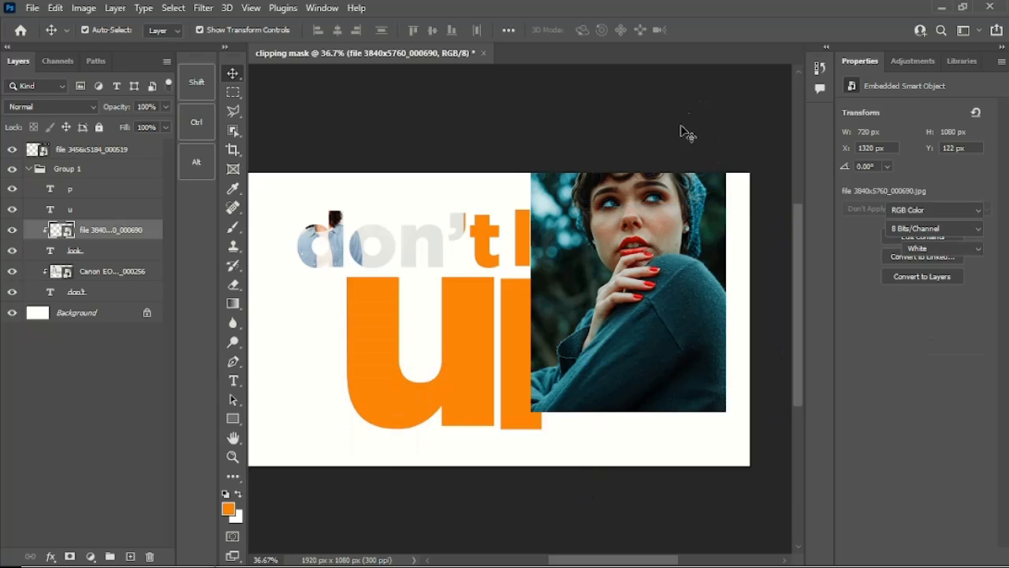
{"action": "left_click_drag", "start_coordinate": [658, 260], "coordinate": [389, 440]}
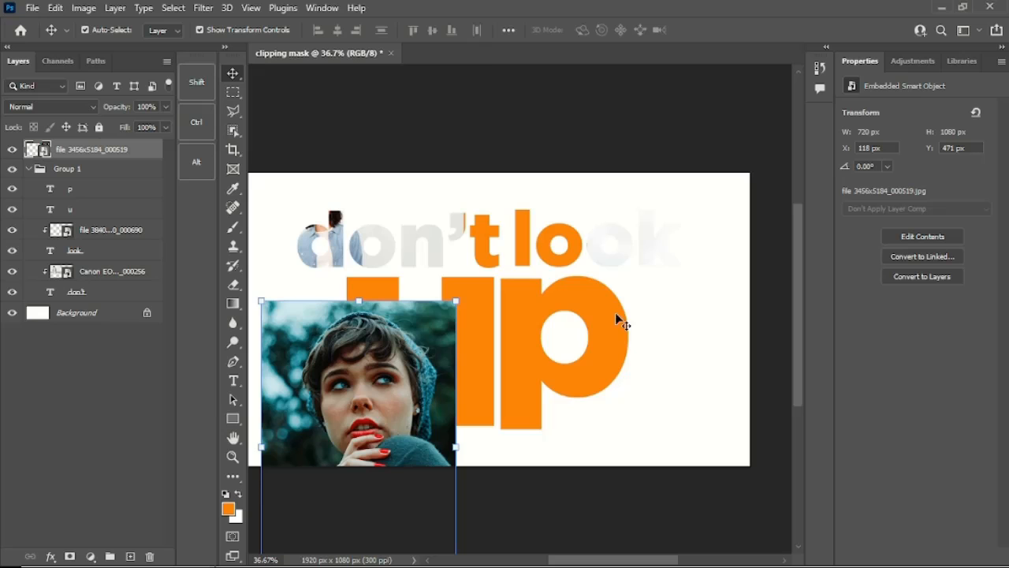
{"action": "left_click", "coordinate": [636, 251]}
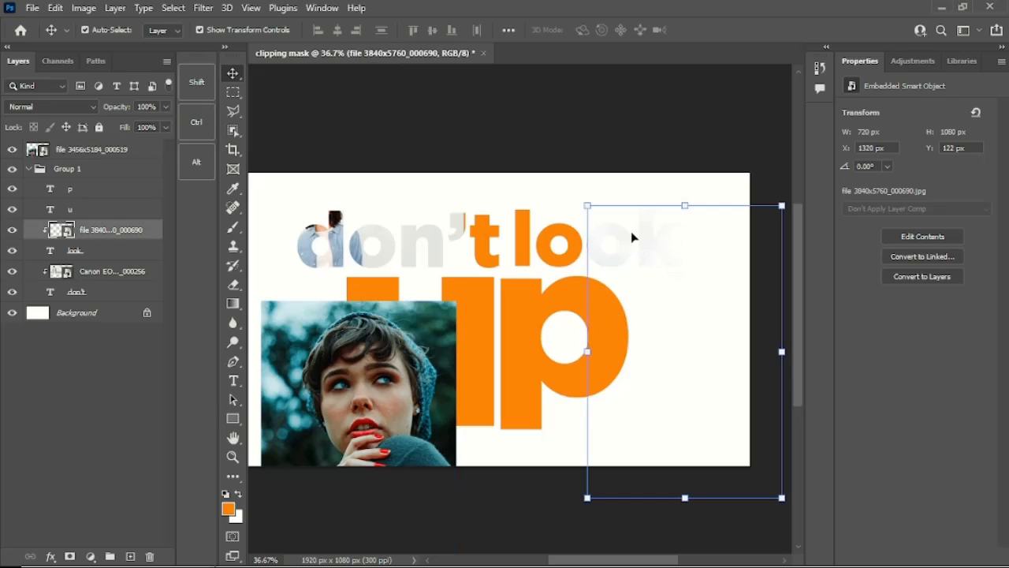
{"action": "left_click_drag", "start_coordinate": [646, 251], "coordinate": [632, 234]}
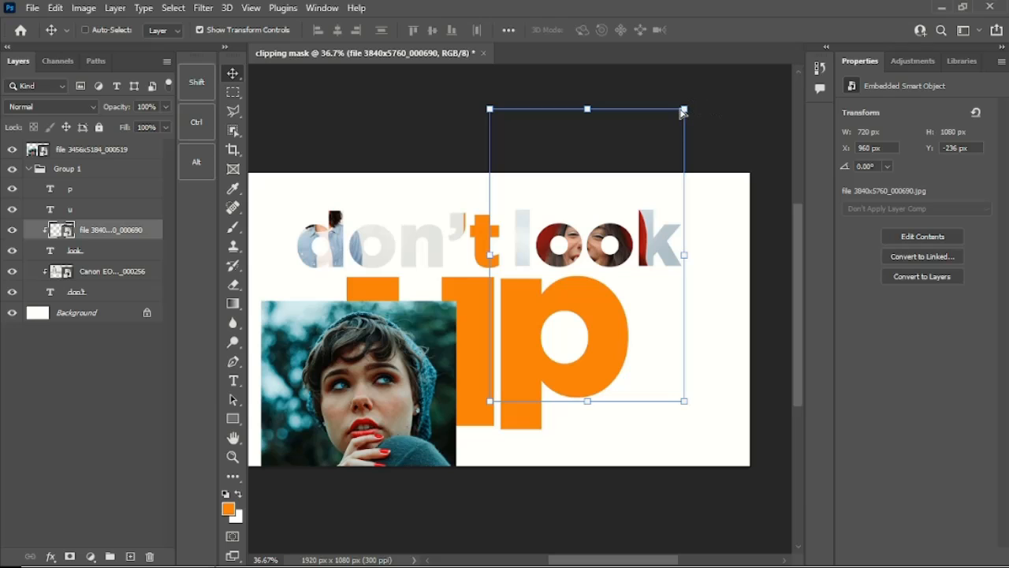
{"action": "key", "text": "ctrl+t"}
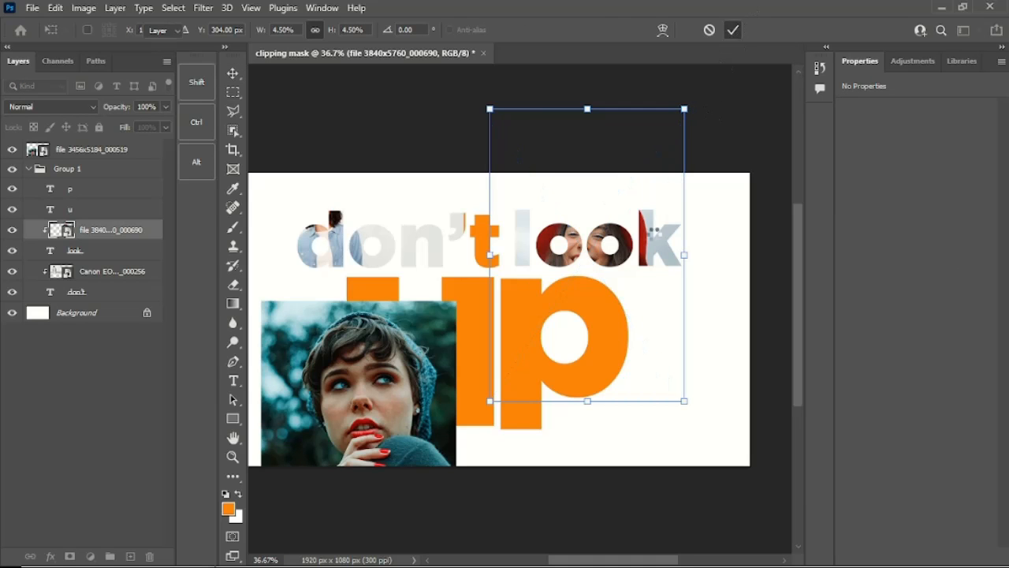
{"action": "key", "text": "Return"}
{"action": "left_click_drag", "start_coordinate": [654, 261], "coordinate": [689, 253]}
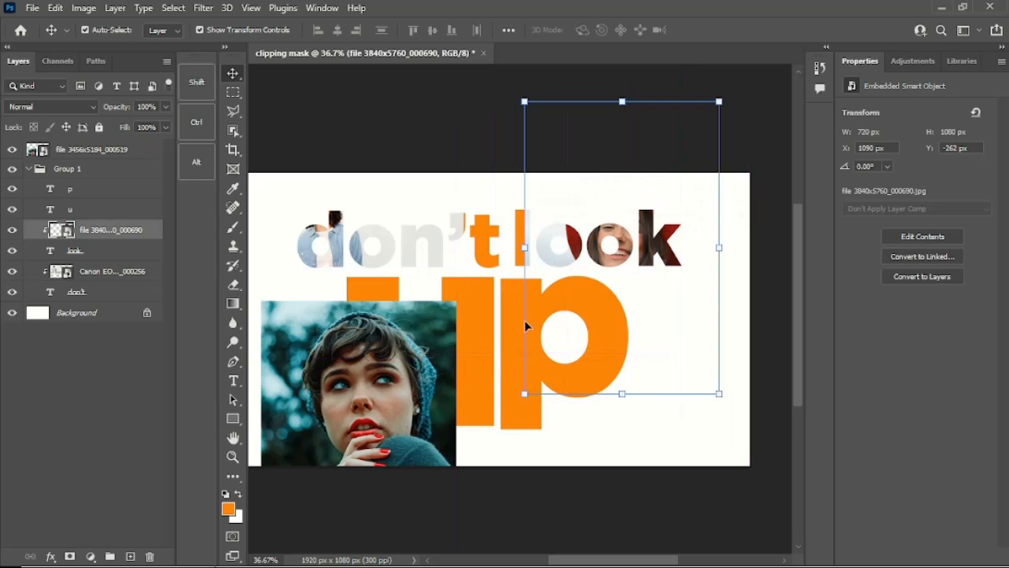
Scale the red-hat photo inside "look" to about 1154 × 1732 px and position it at about X 918 px, Y -570 px
{"action": "left_click_drag", "start_coordinate": [524, 391], "coordinate": [395, 467]}
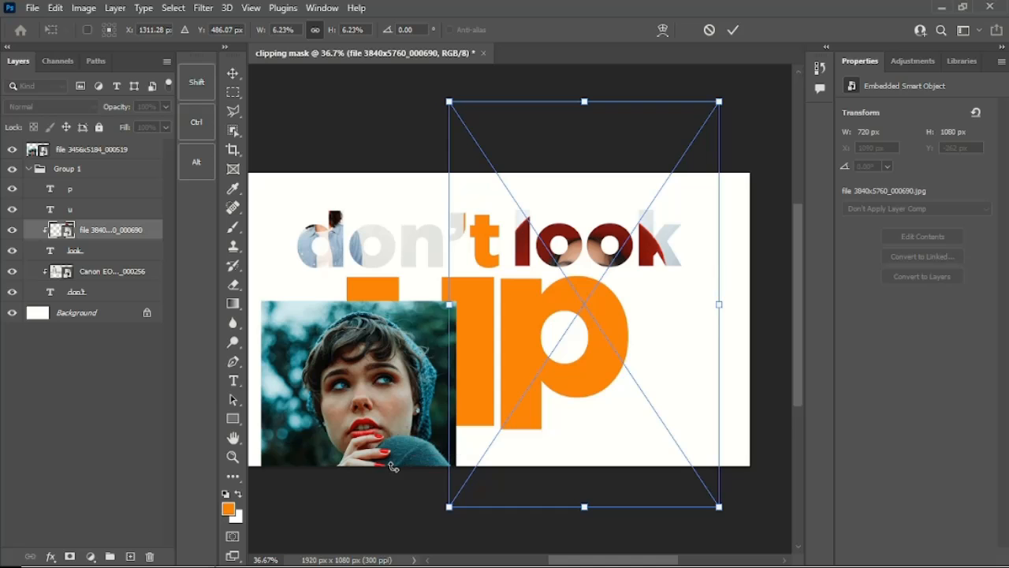
{"action": "left_click_drag", "start_coordinate": [575, 235], "coordinate": [568, 206]}
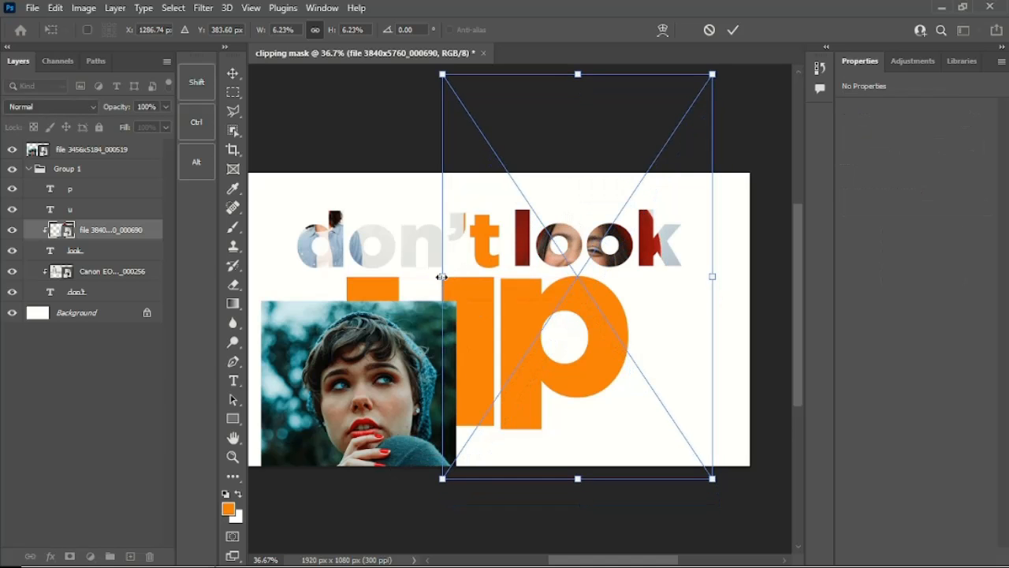
{"action": "left_click_drag", "start_coordinate": [444, 275], "coordinate": [347, 278]}
{"action": "left_click_drag", "start_coordinate": [331, 331], "coordinate": [317, 331]}
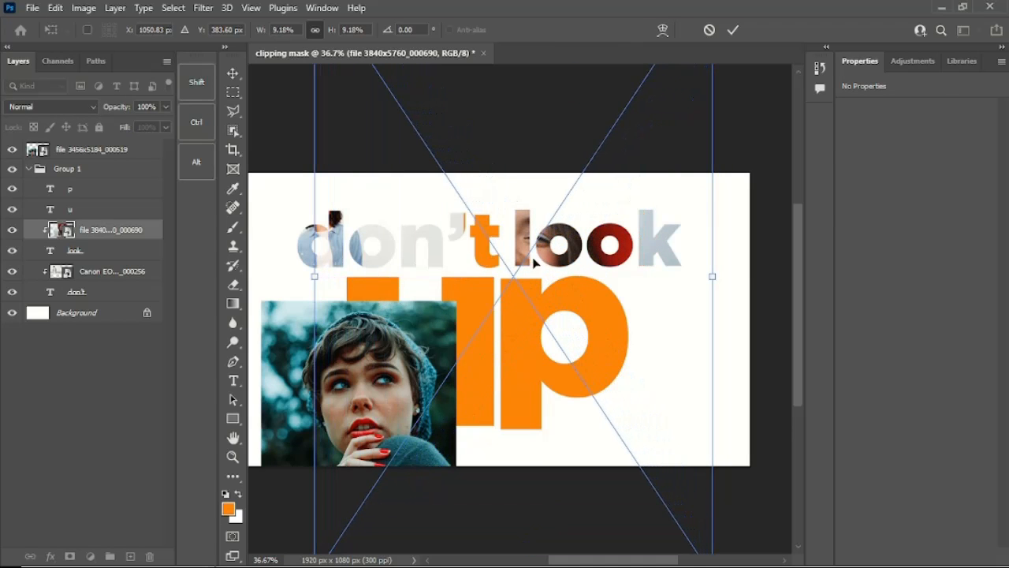
{"action": "left_click_drag", "start_coordinate": [568, 264], "coordinate": [653, 256]}
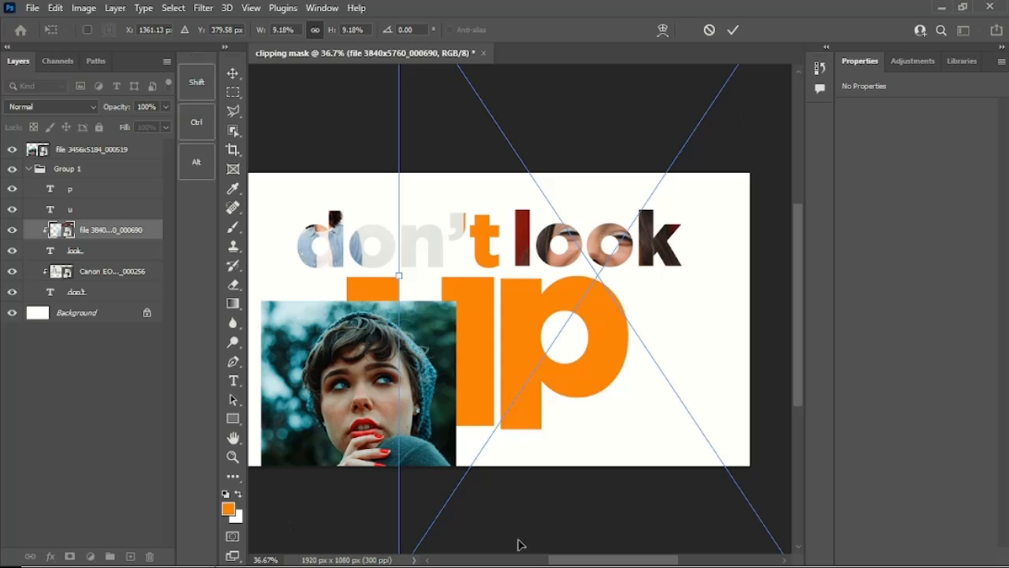
{"action": "scroll", "coordinate": [639, 345], "scroll_direction": "down", "scroll_amount": 3}
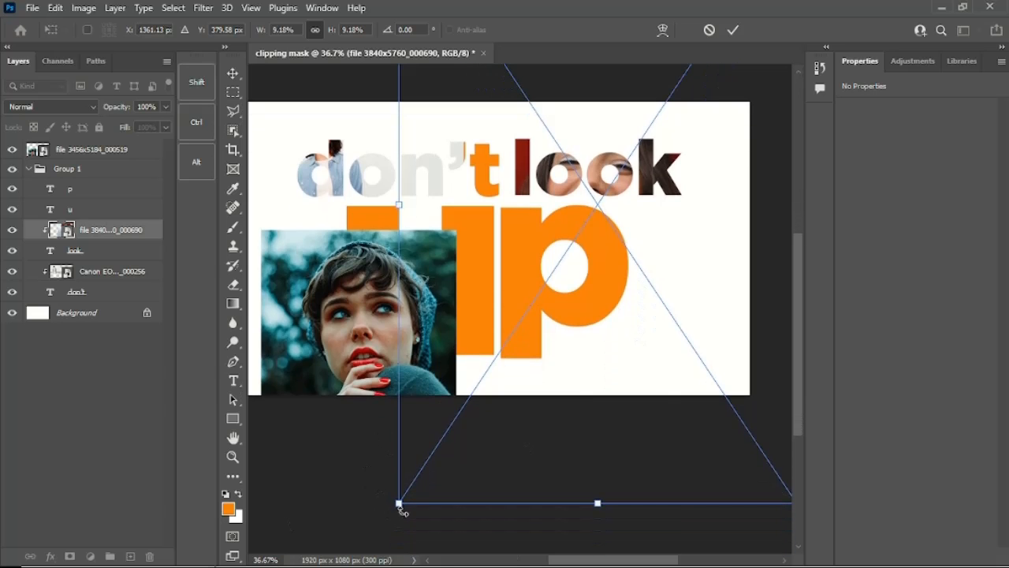
{"action": "left_click_drag", "start_coordinate": [401, 505], "coordinate": [535, 400]}
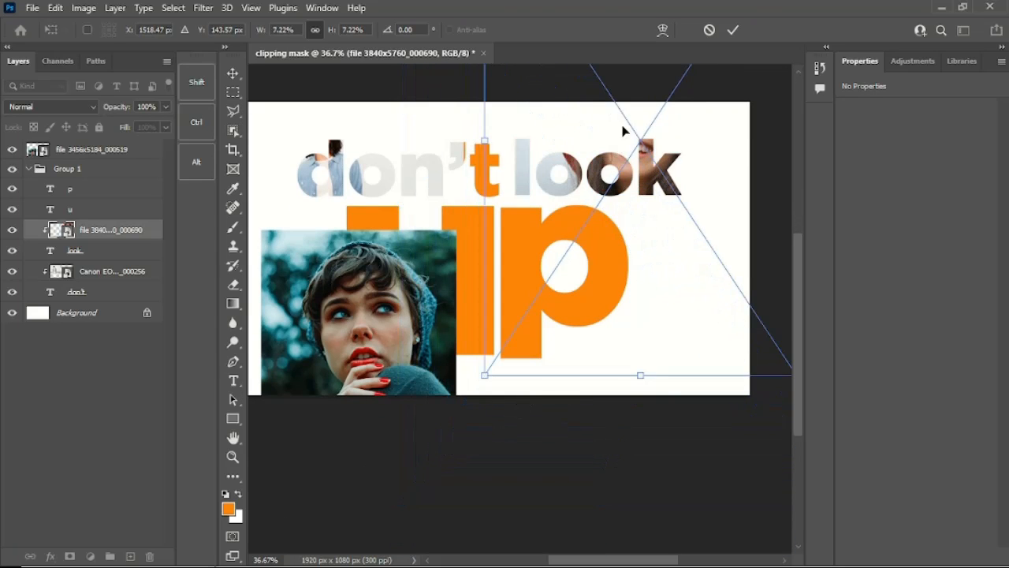
{"action": "left_click_drag", "start_coordinate": [623, 130], "coordinate": [615, 166]}
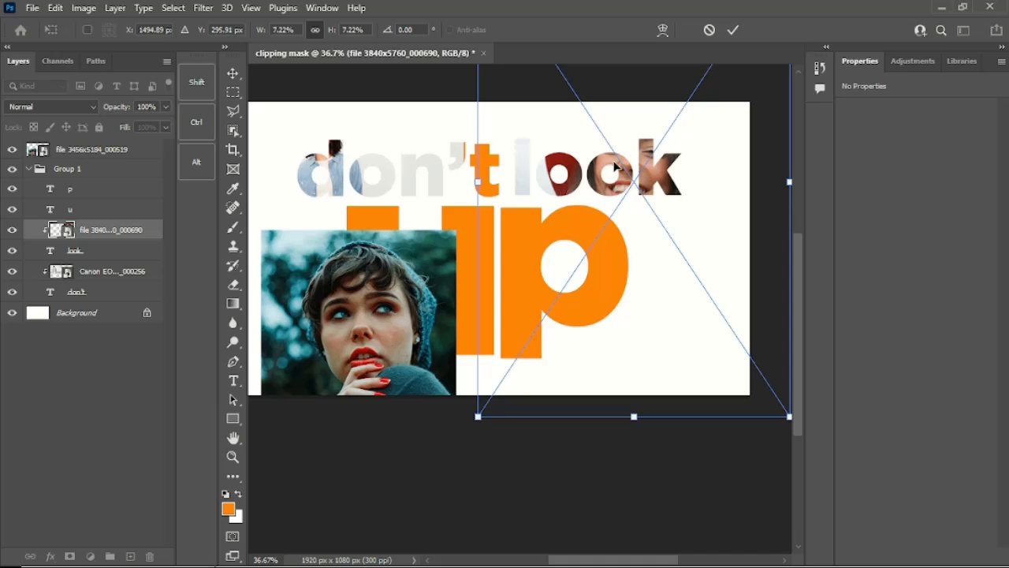
{"action": "left_click", "coordinate": [732, 29]}
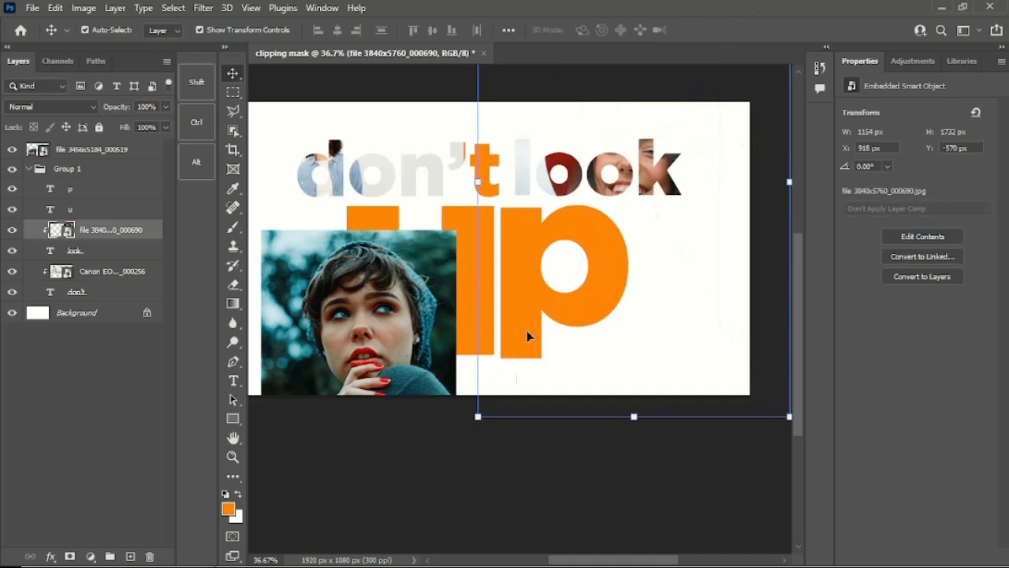
Duplicate the red-hat photo's layer and move the copy directly above the denim-shirt photo's layer
{"action": "left_click", "coordinate": [446, 462]}
{"action": "left_click", "coordinate": [386, 189]}
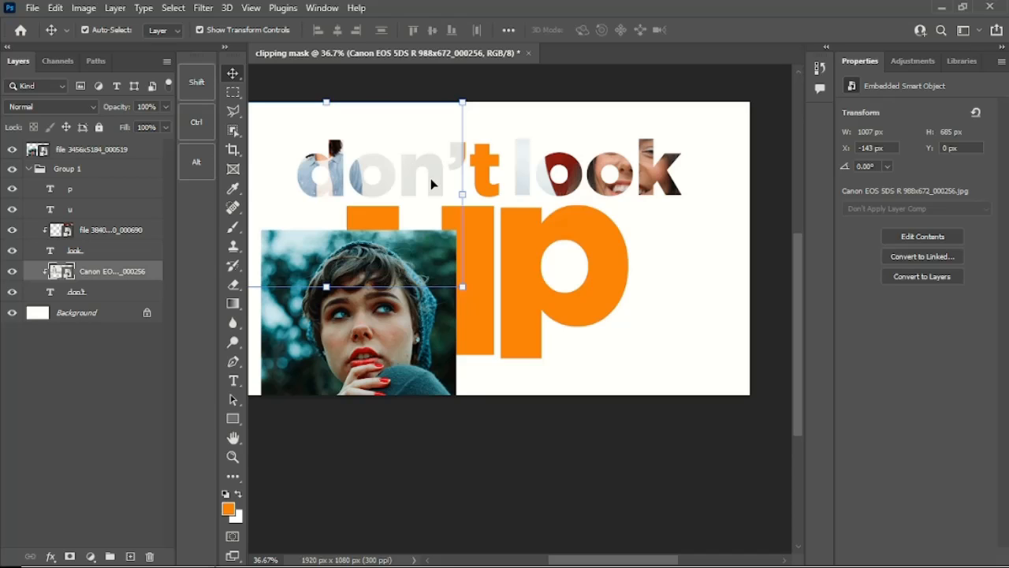
{"action": "left_click", "coordinate": [619, 178]}
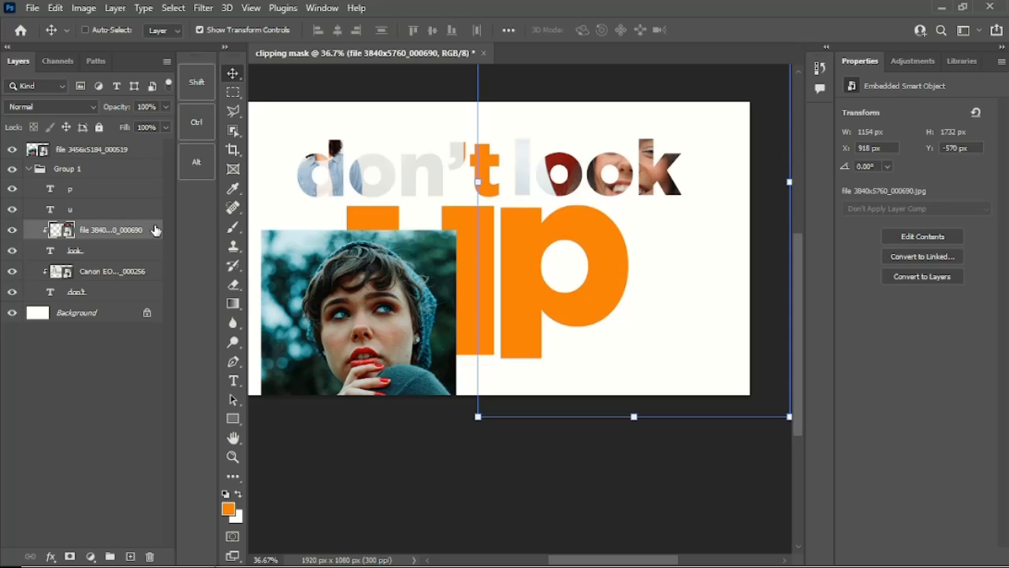
{"action": "key", "text": "ctrl+j"}
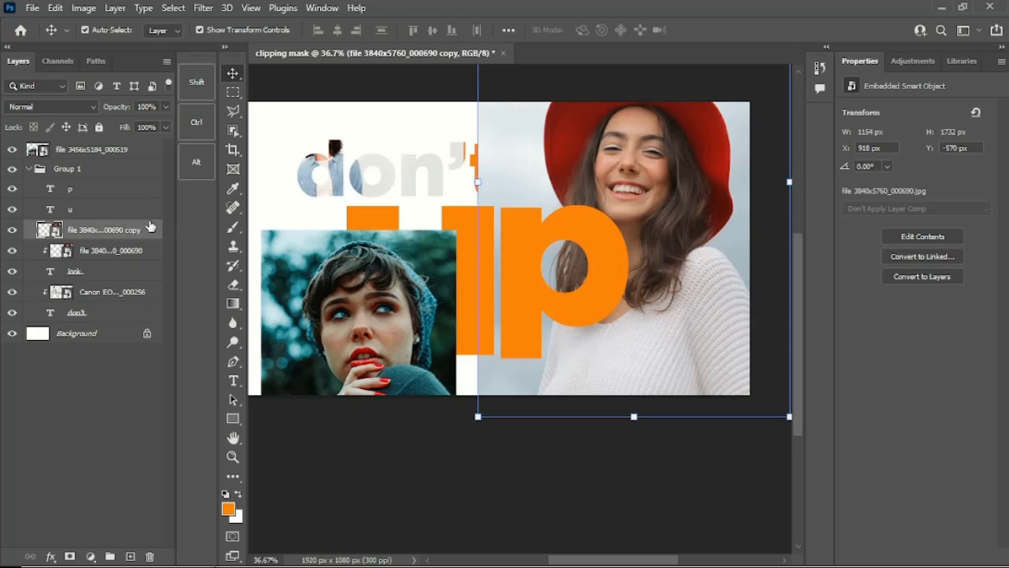
{"action": "left_click_drag", "start_coordinate": [147, 235], "coordinate": [132, 282]}
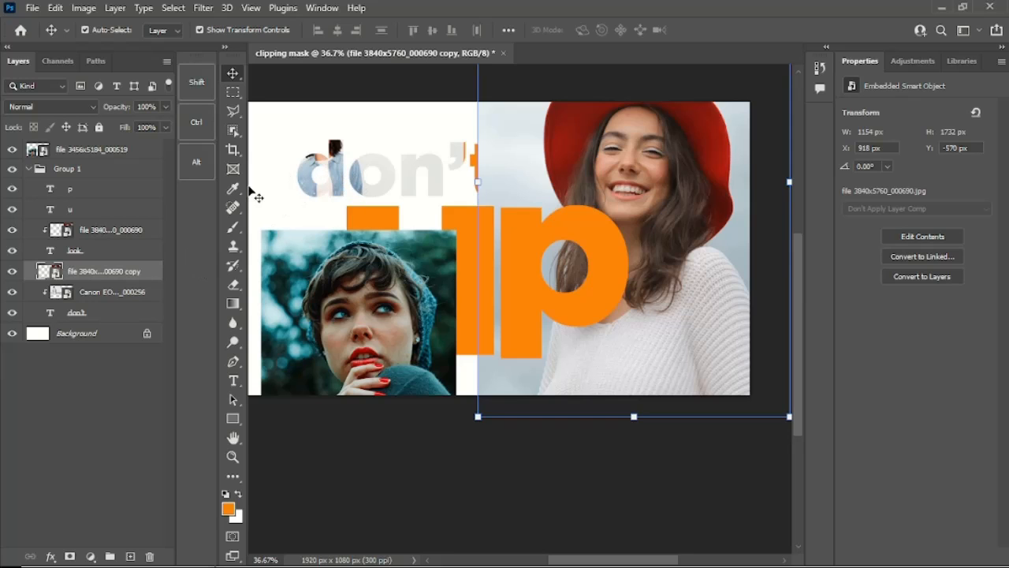
Clip the red-hat photo copy to "don't" and release its clipping mask again
{"action": "right_click", "coordinate": [145, 276]}
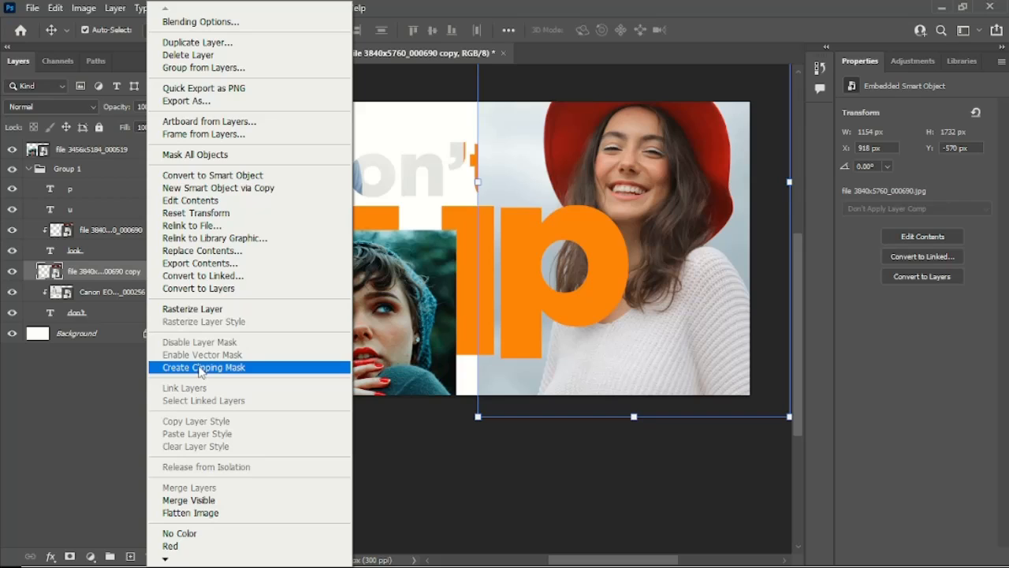
{"action": "left_click", "coordinate": [201, 368]}
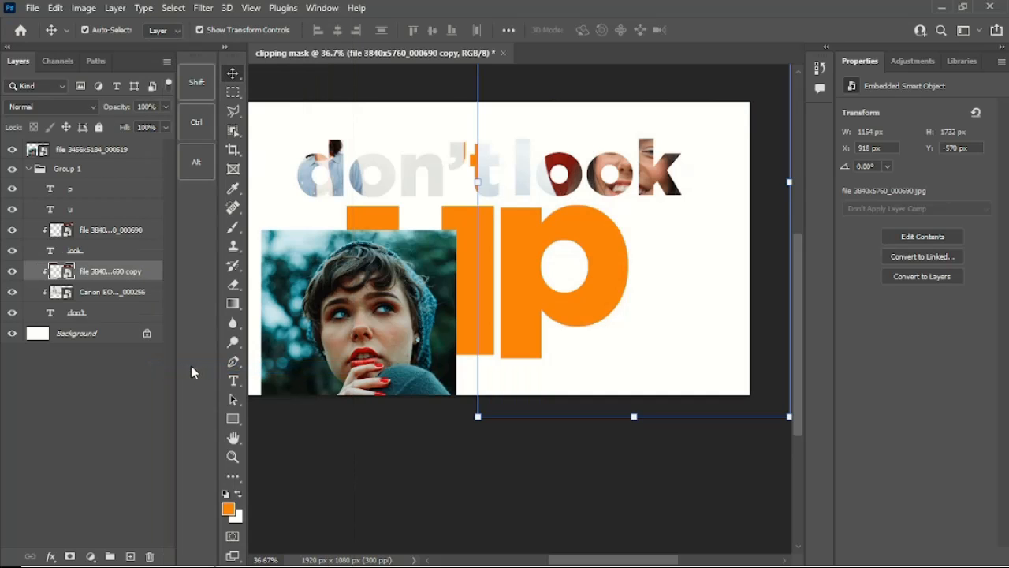
{"action": "key", "text": "ctrl+alt+g"}
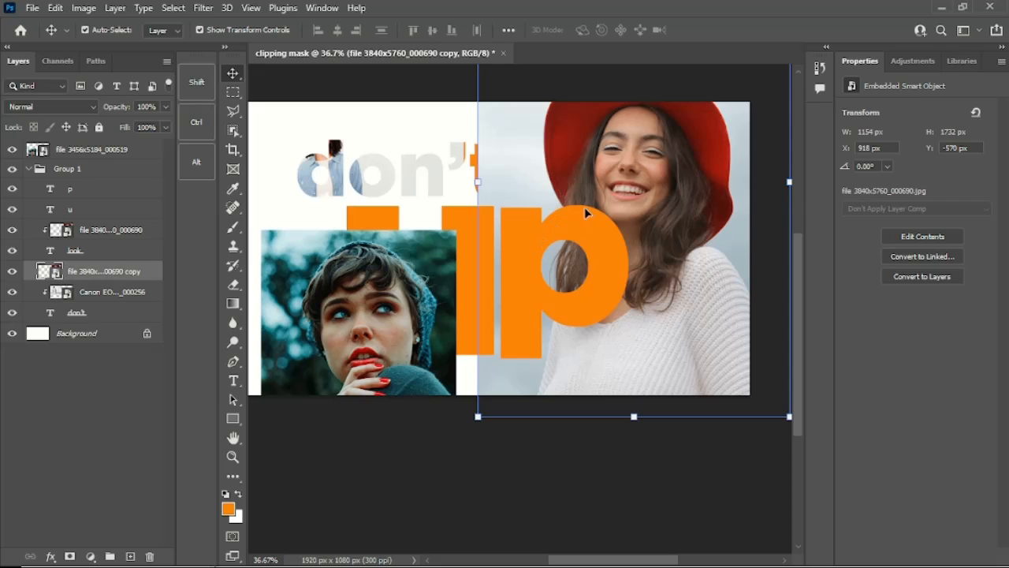
Move the red-hat photo inside "look" to about X 659 px, Y -592 px and its unclipped copy to about X 361 px, Y -787 px
{"action": "left_click_drag", "start_coordinate": [619, 179], "coordinate": [549, 172]}
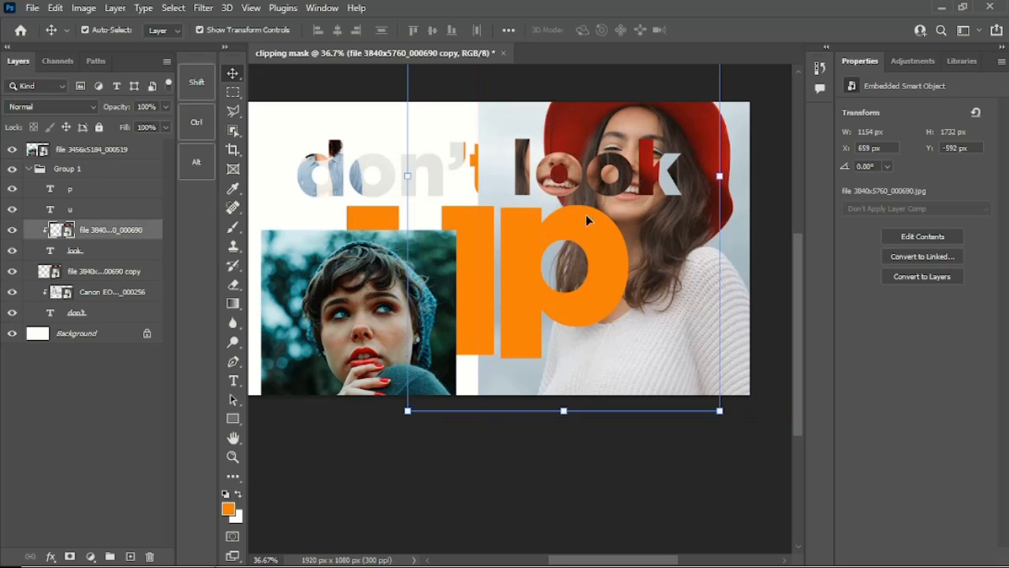
{"action": "left_click_drag", "start_coordinate": [727, 351], "coordinate": [566, 272]}
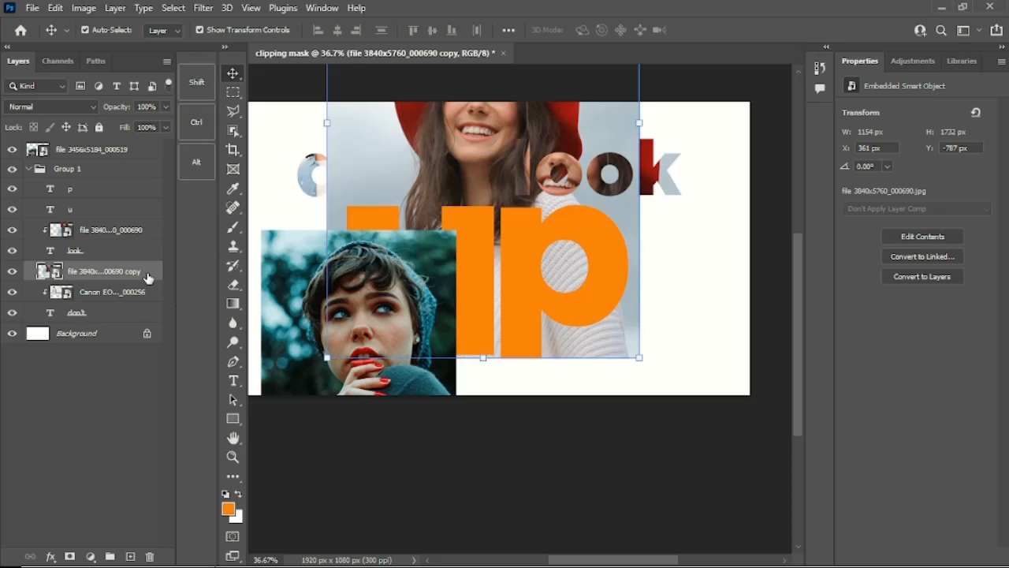
Clip the red-hat photo copy to "don't" and position it at about X 361 px, Y -486 px
{"action": "right_click", "coordinate": [149, 278]}
{"action": "left_click", "coordinate": [240, 368]}
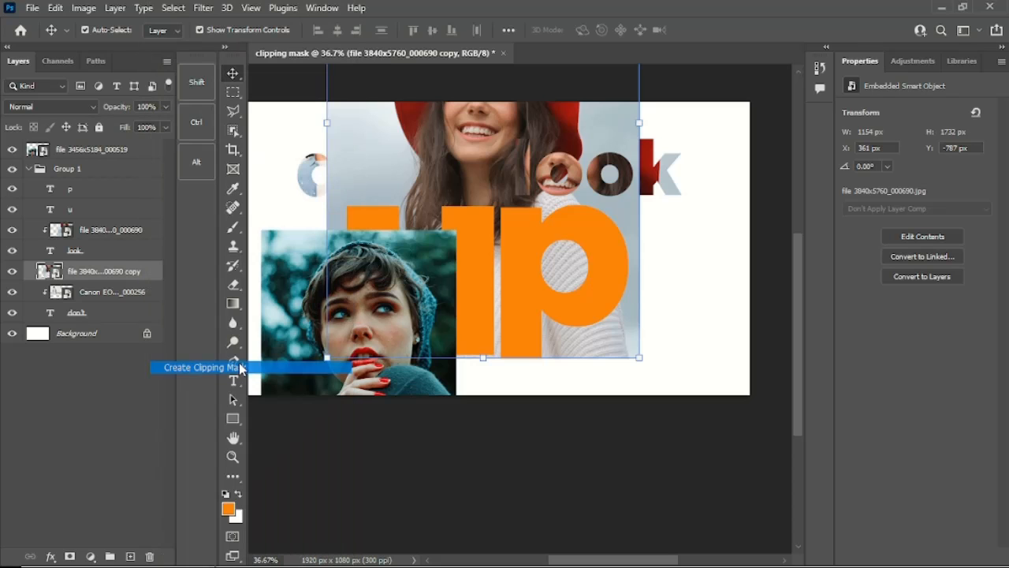
{"action": "left_click_drag", "start_coordinate": [490, 174], "coordinate": [476, 230]}
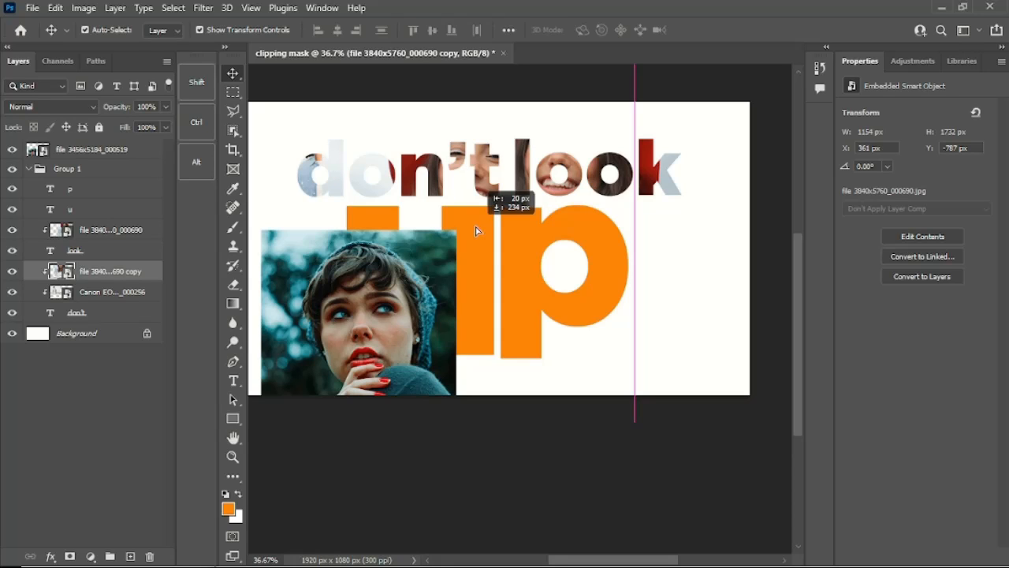
{"action": "mouse_move", "coordinate": [476, 230]}
{"action": "left_mouse_down"}
{"action": "mouse_move", "coordinate": [444, 225]}
{"action": "mouse_move", "coordinate": [508, 228]}
{"action": "mouse_move", "coordinate": [474, 233]}
{"action": "mouse_move", "coordinate": [497, 230]}
{"action": "mouse_move", "coordinate": [495, 244]}
{"action": "mouse_move", "coordinate": [466, 228]}
{"action": "mouse_move", "coordinate": [492, 234]}
{"action": "mouse_move", "coordinate": [486, 246]}
{"action": "mouse_move", "coordinate": [478, 241]}
{"action": "left_mouse_up"}
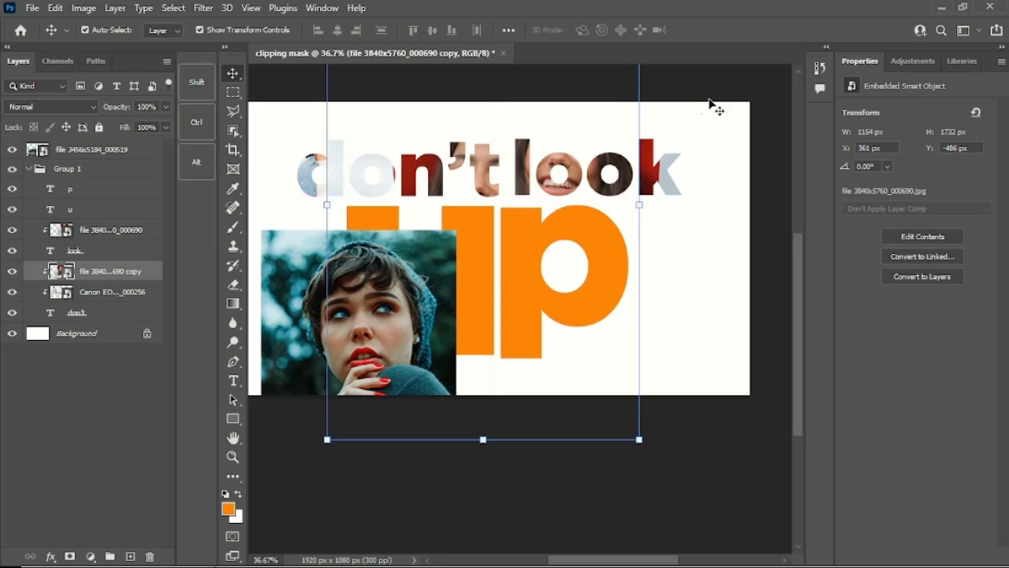
{"action": "left_click", "coordinate": [736, 83]}
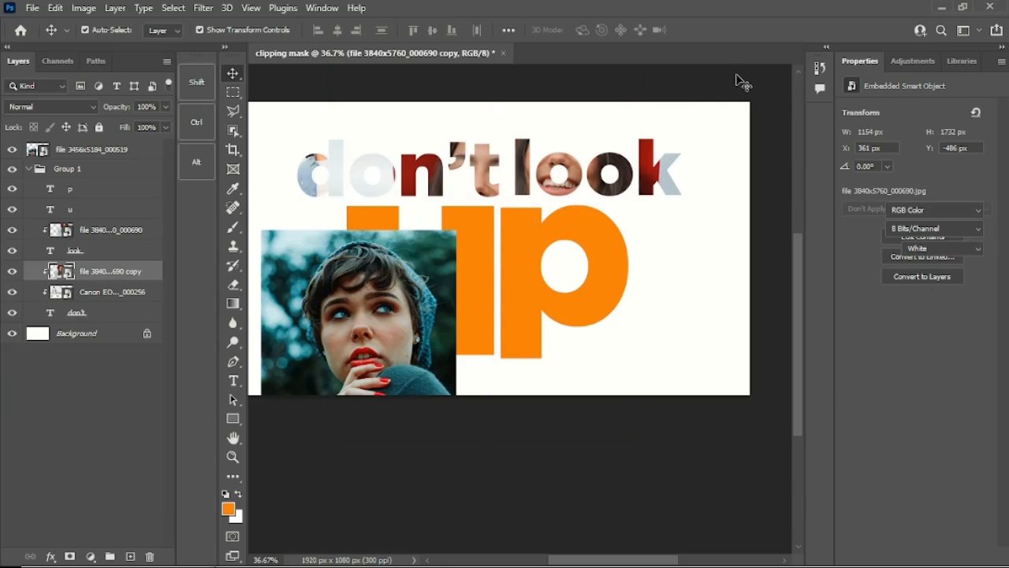
Rasterize the red-hat photo copy and erase its part over the "d" and the adjoining edge of the "o" with a 100 px Eraser
{"action": "left_click", "coordinate": [131, 273]}
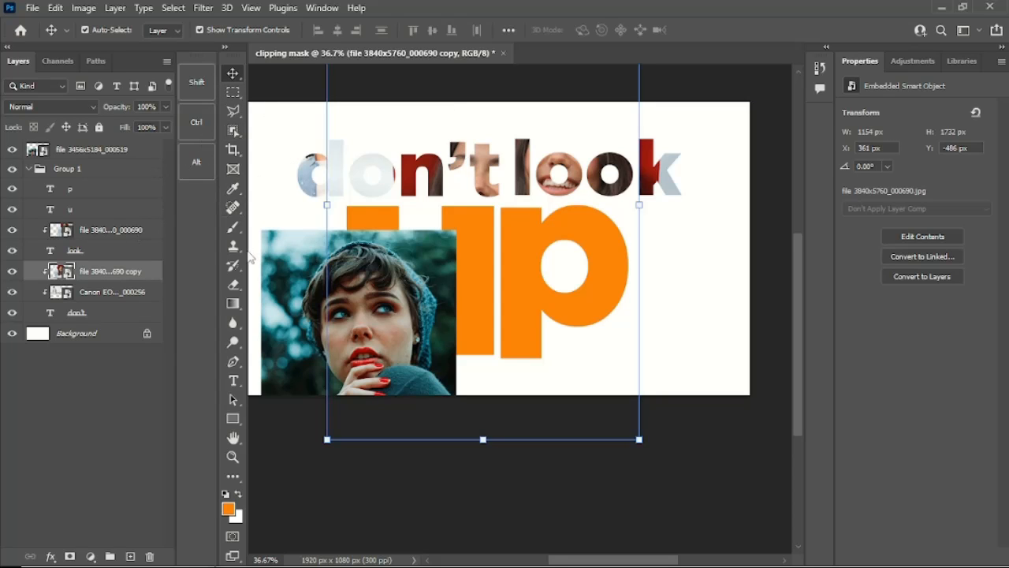
{"action": "left_click", "coordinate": [233, 228]}
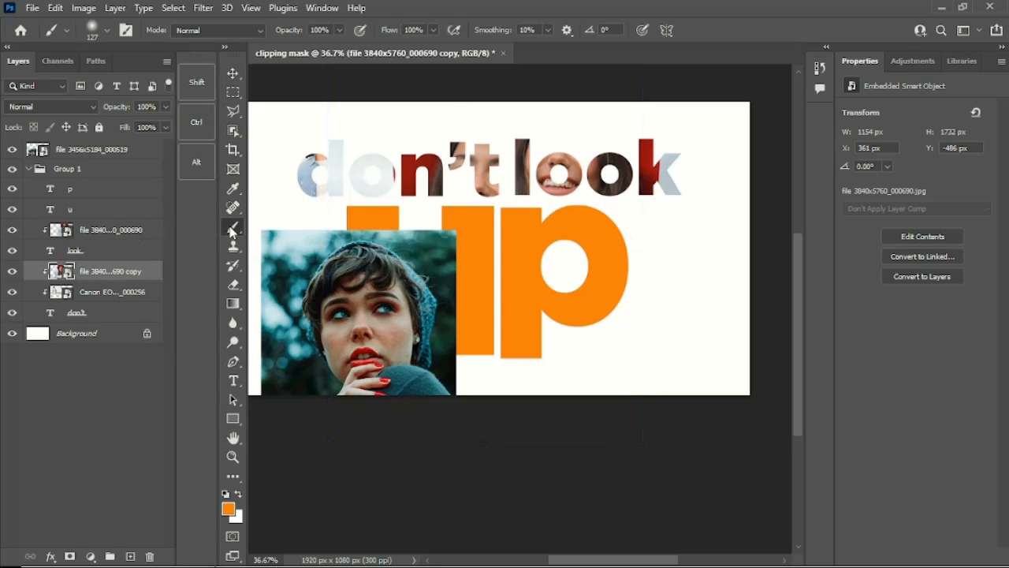
{"action": "left_click", "coordinate": [233, 285]}
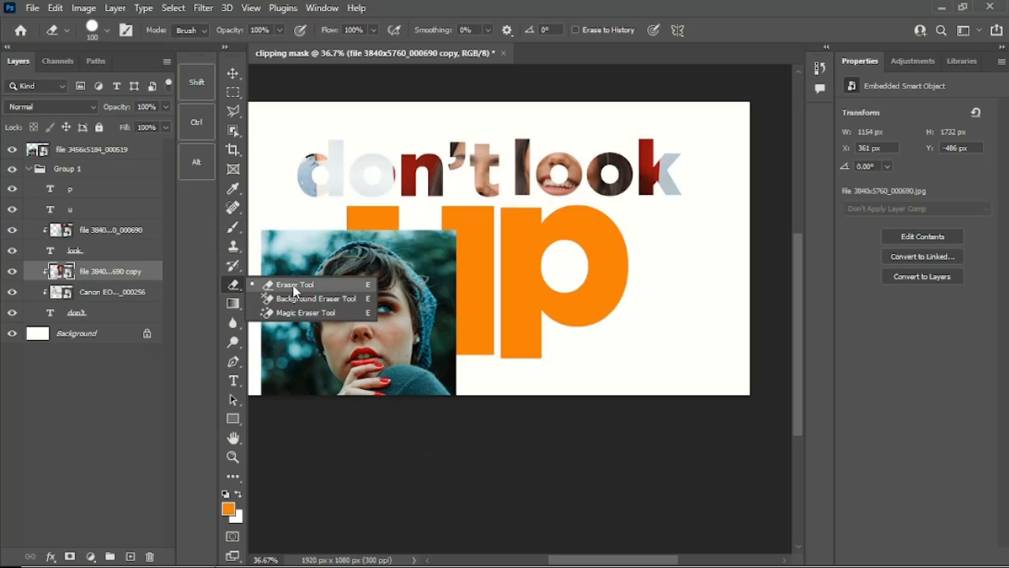
{"action": "left_click", "coordinate": [293, 284]}
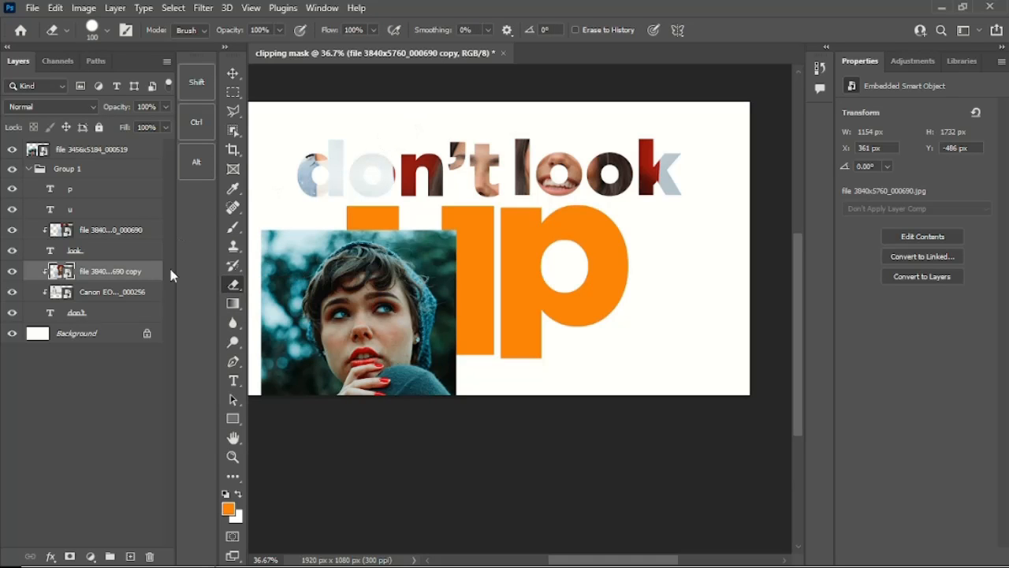
{"action": "left_click", "coordinate": [365, 220]}
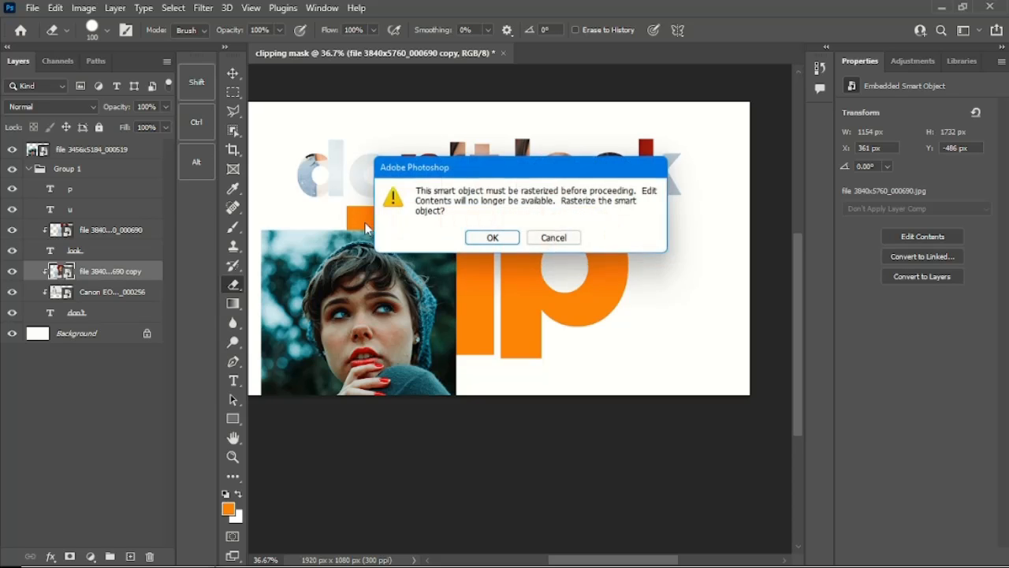
{"action": "left_click", "coordinate": [490, 237]}
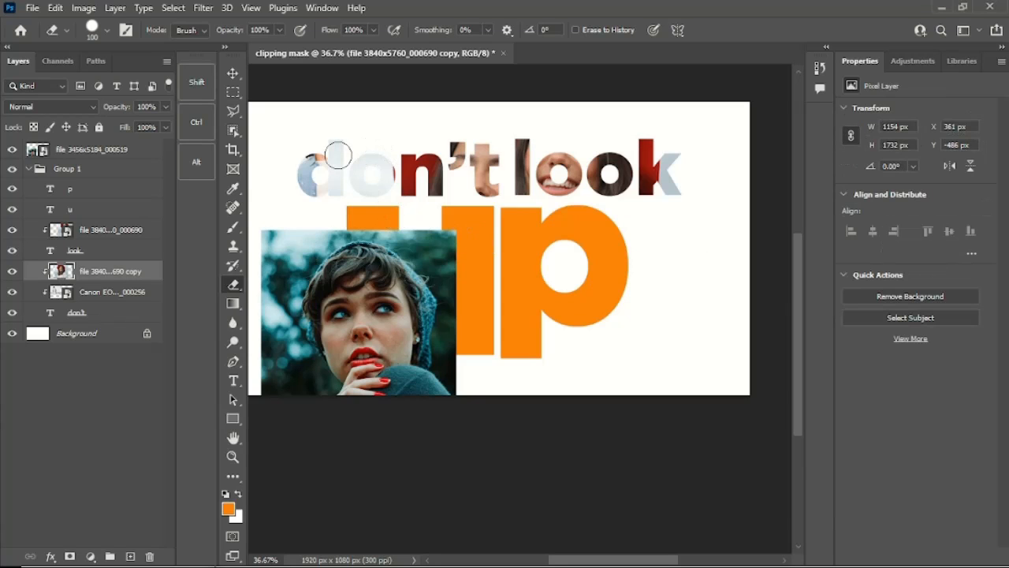
{"action": "left_click_drag", "start_coordinate": [335, 146], "coordinate": [335, 185]}
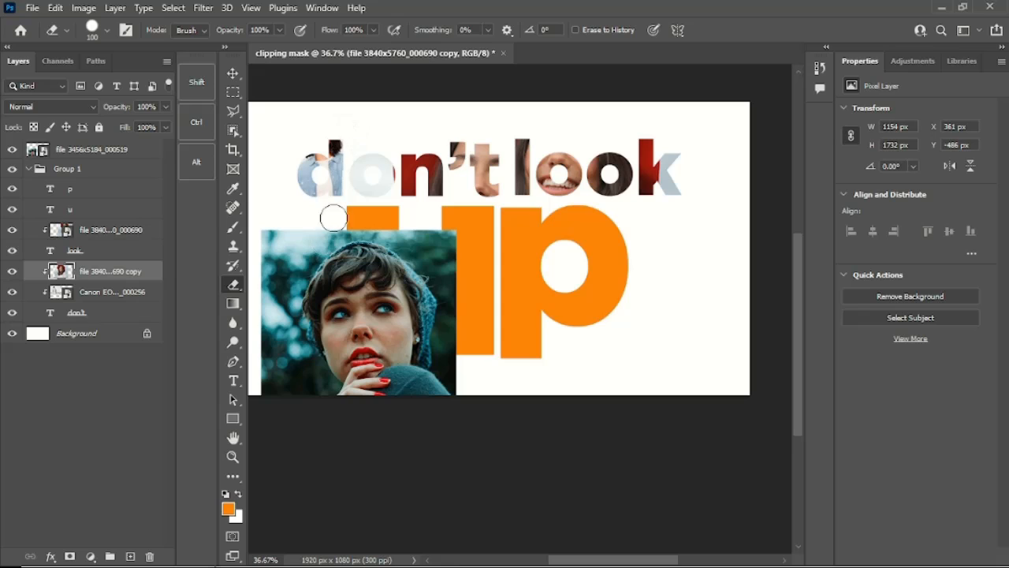
{"action": "left_click_drag", "start_coordinate": [365, 136], "coordinate": [343, 210]}
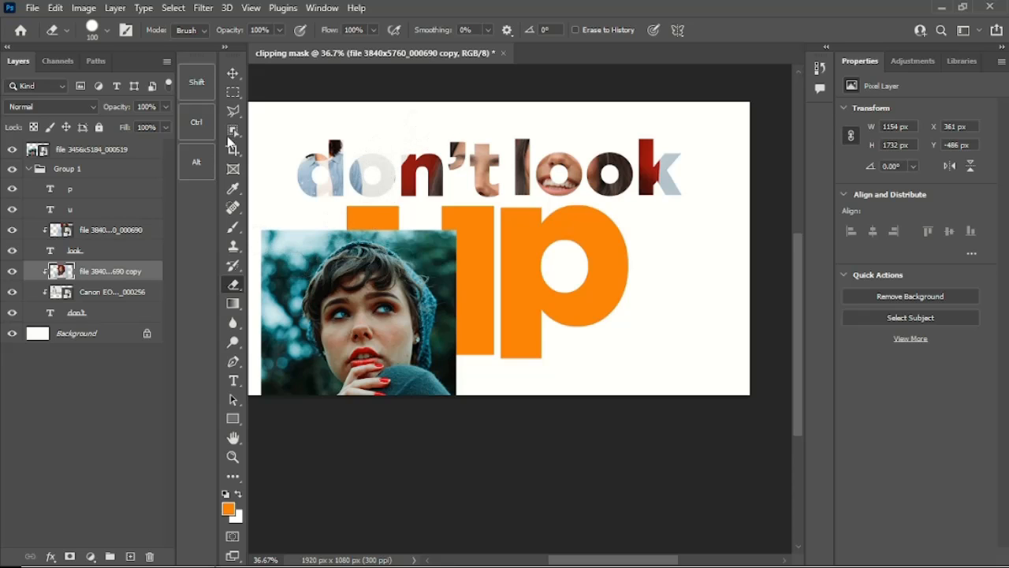
Scale the red-hat photo inside "look" to about 7.88% so that it covers the whole "k"
{"action": "left_click", "coordinate": [233, 73]}
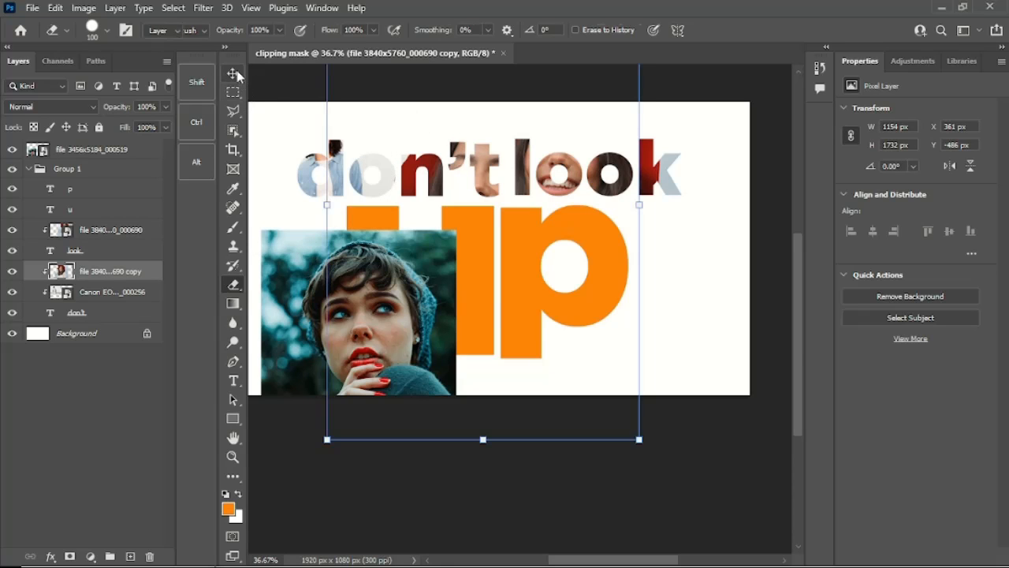
{"action": "left_click", "coordinate": [675, 487]}
{"action": "left_click", "coordinate": [661, 177]}
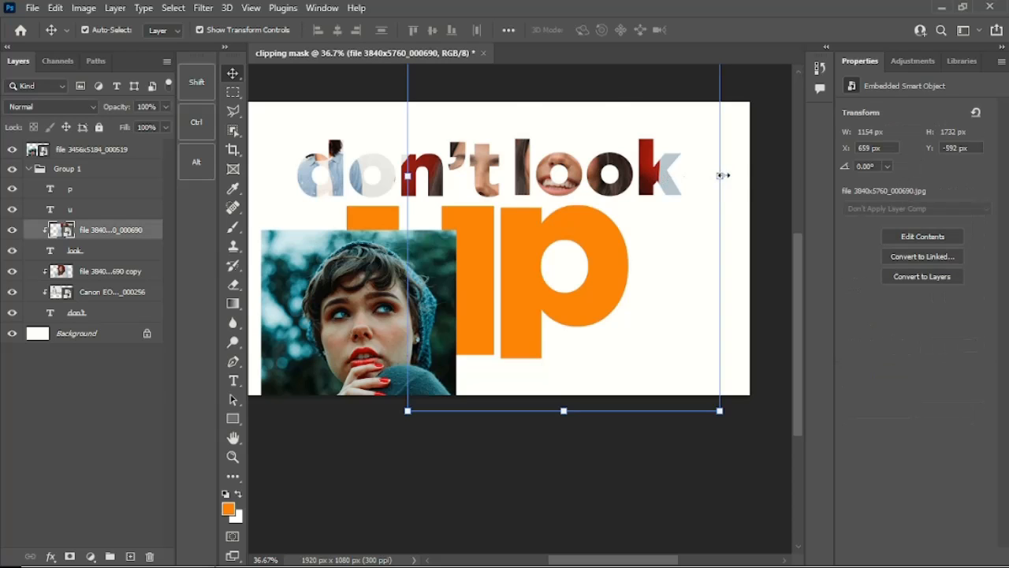
{"action": "left_click_drag", "start_coordinate": [722, 175], "coordinate": [749, 176]}
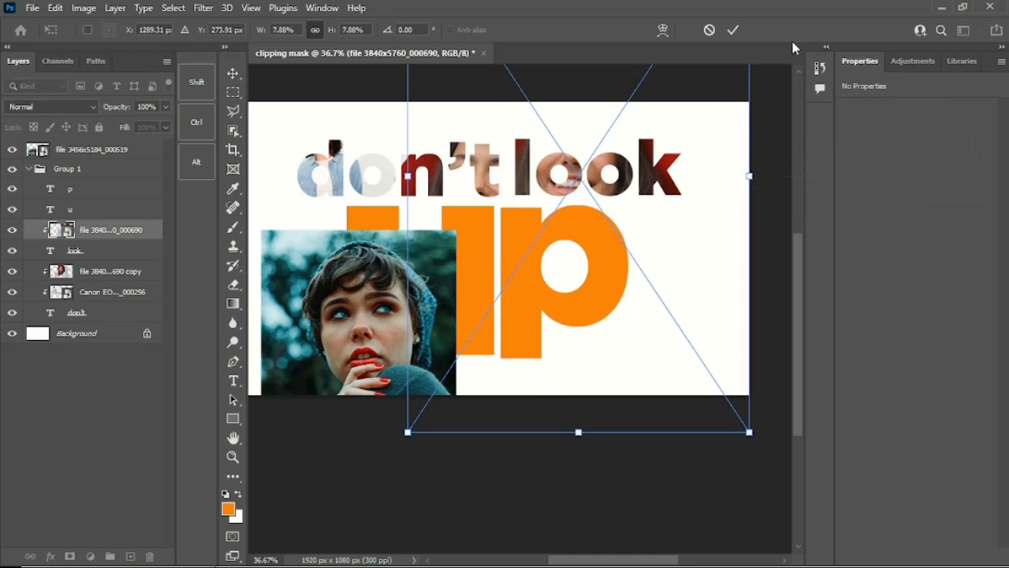
{"action": "left_click", "coordinate": [734, 31]}
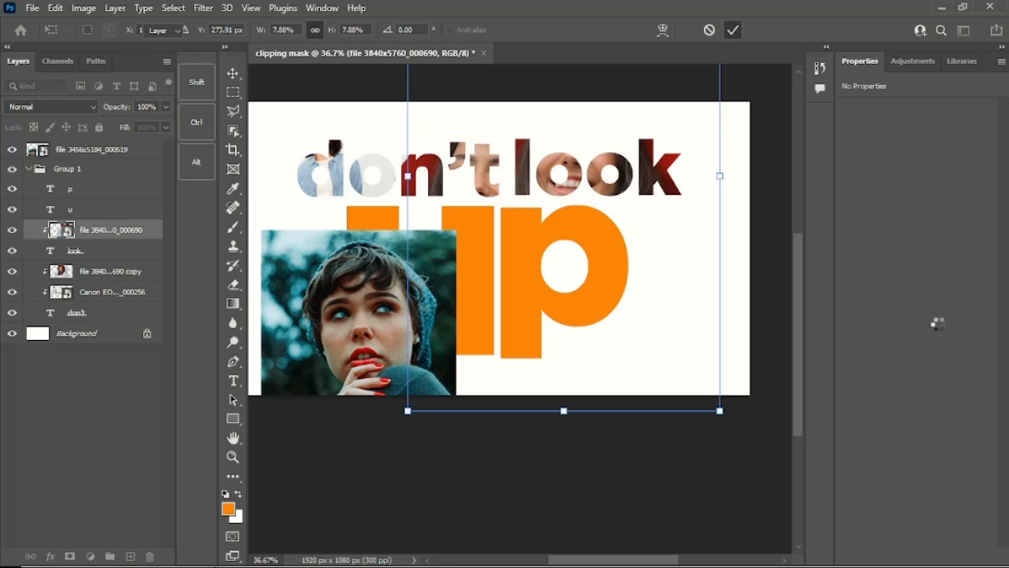
{"action": "left_click", "coordinate": [316, 476]}
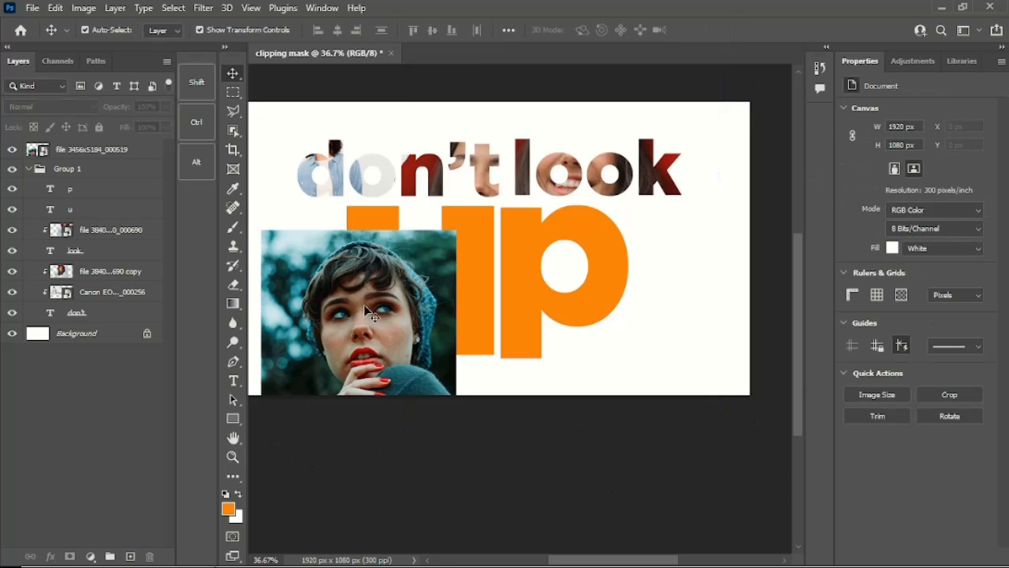
Move the blue-hat portrait to about X 1263 px, Y 194 px and group the "u" and "p" text layers
{"action": "left_click_drag", "start_coordinate": [347, 338], "coordinate": [659, 260]}
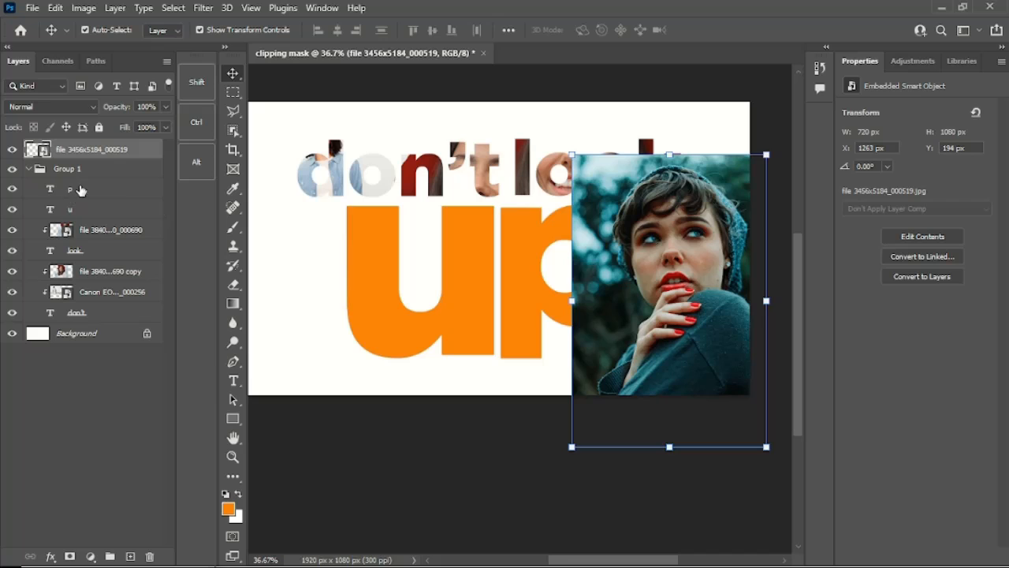
{"action": "left_click", "coordinate": [88, 214]}
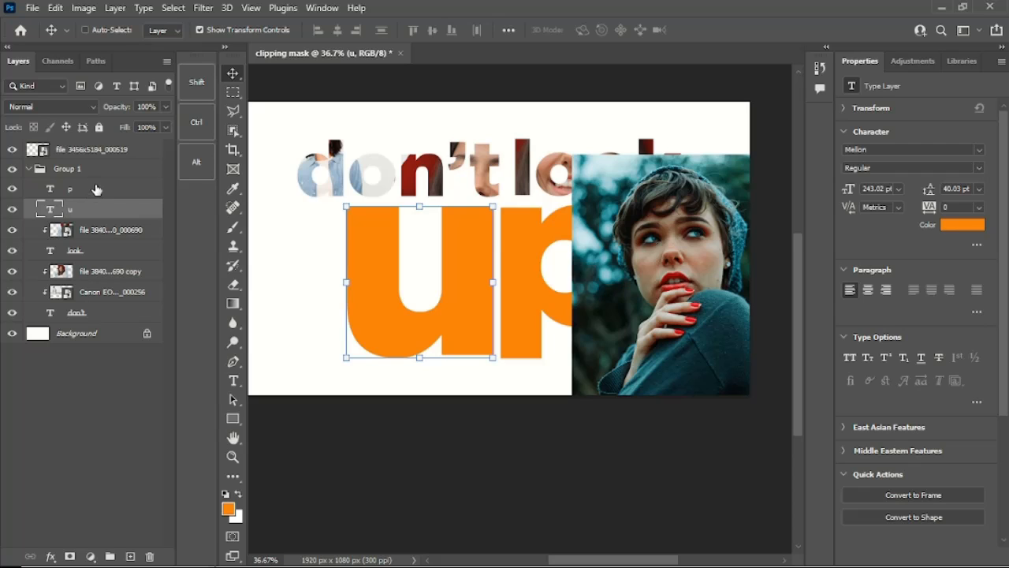
{"action": "left_click", "coordinate": [92, 192], "text": "ctrl"}
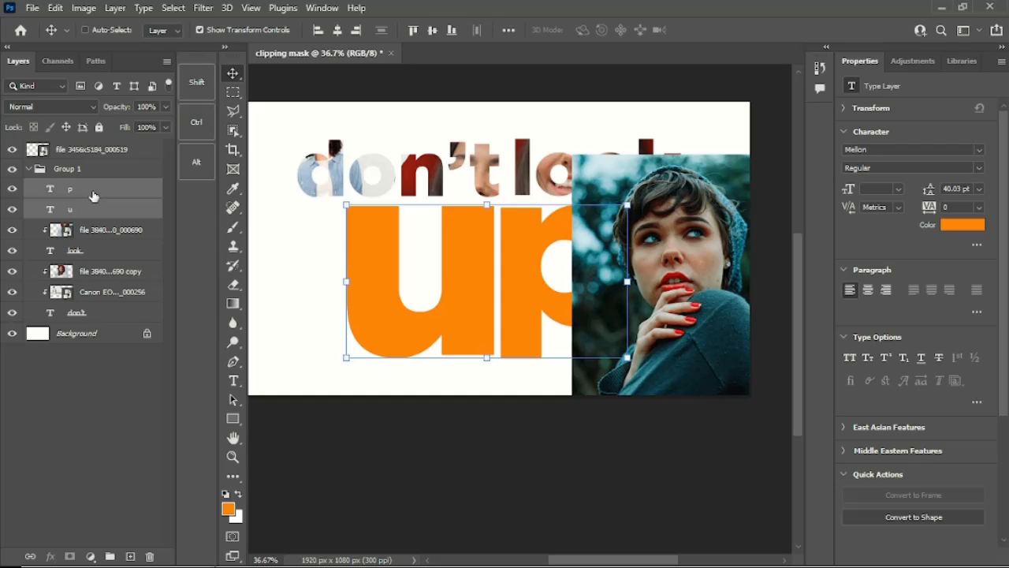
{"action": "key", "text": "ctrl+g"}
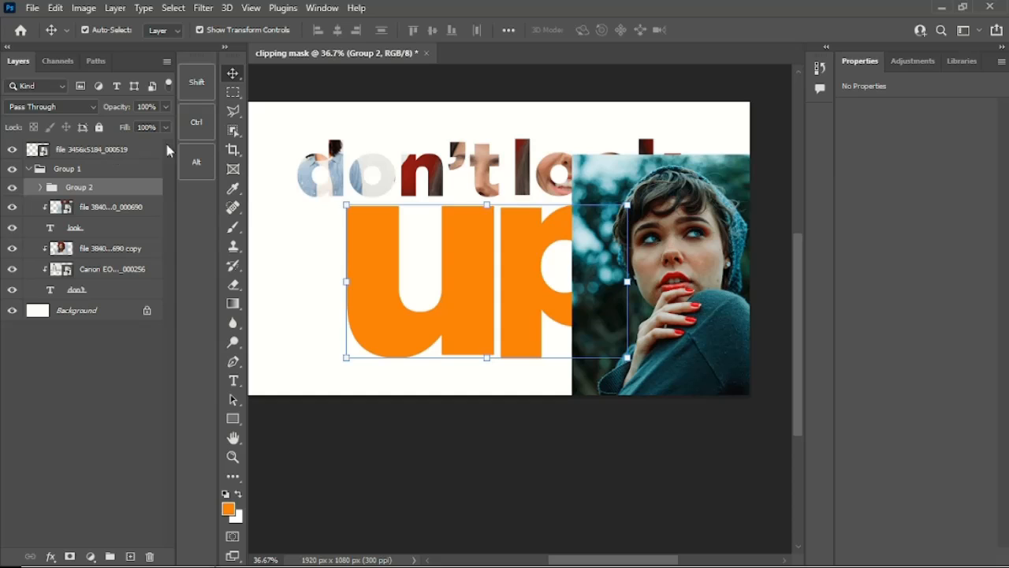
Place the blue-hat portrait's layer directly above the group of "u" and "p" and clip it to that group
{"action": "left_click_drag", "start_coordinate": [134, 151], "coordinate": [132, 181]}
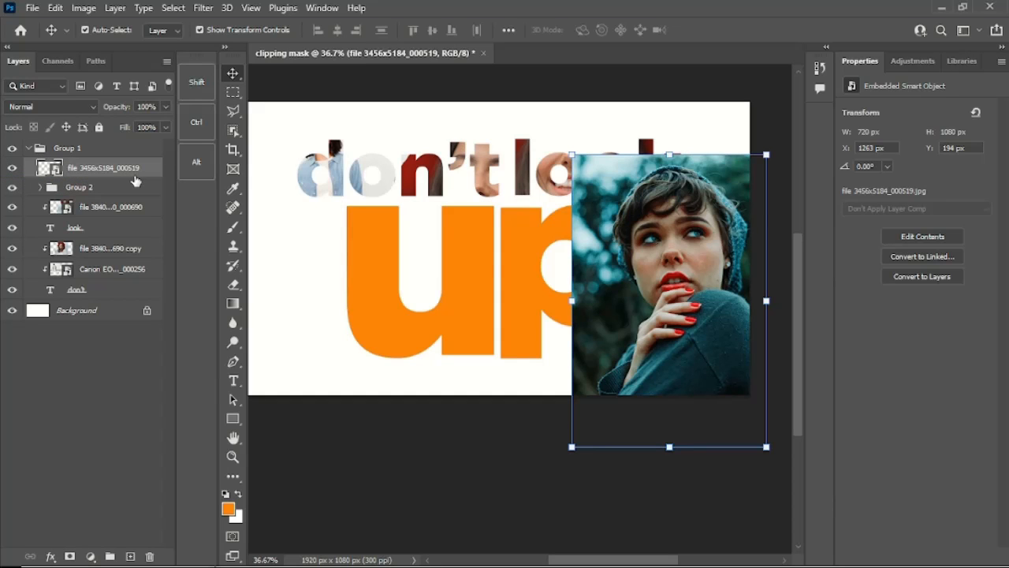
{"action": "right_click", "coordinate": [148, 169]}
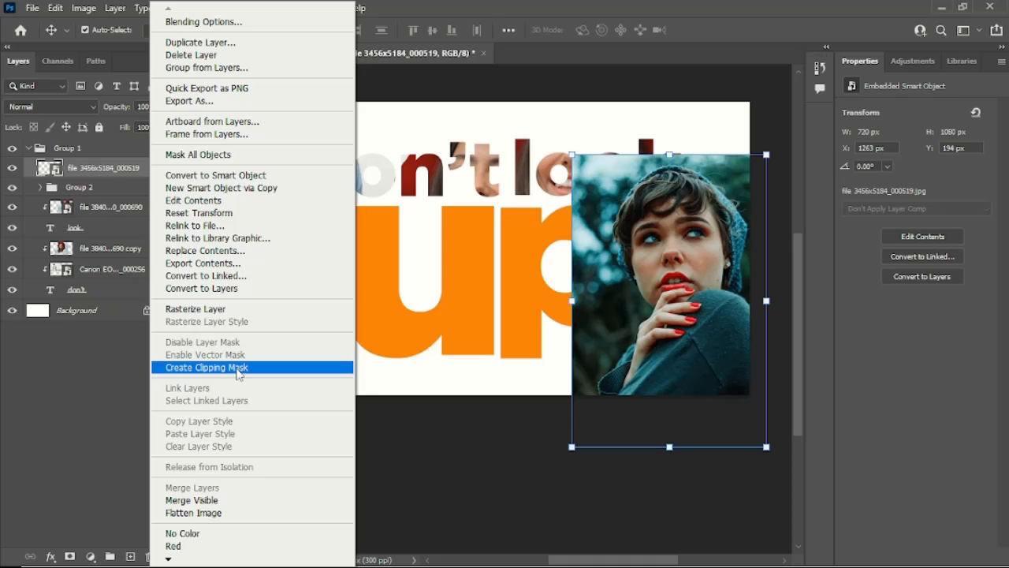
{"action": "left_click", "coordinate": [238, 369]}
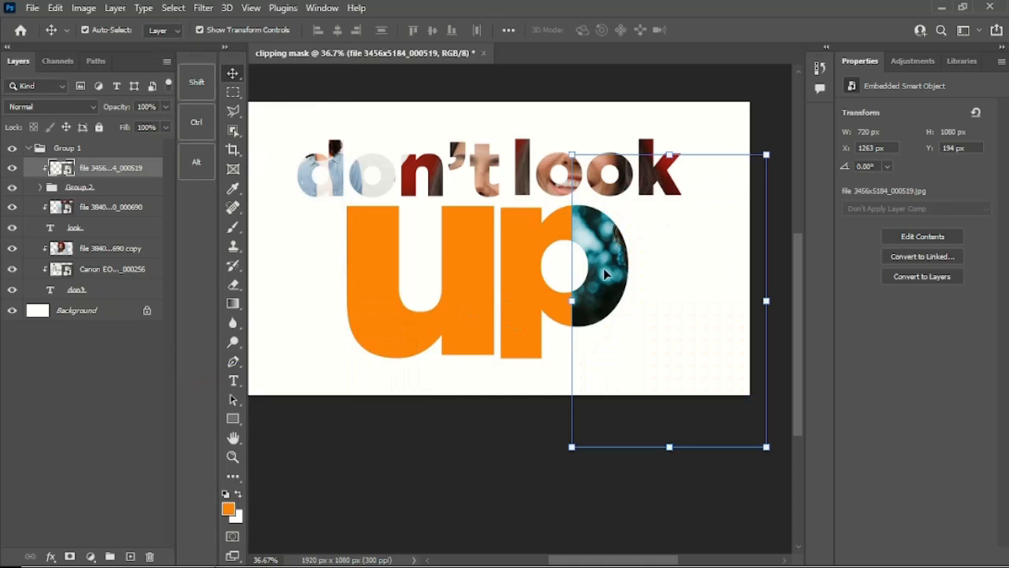
Scale the blue-hat portrait inside "up" to about 1121 × 1681 px and position it at about X 419 px, Y -241 px
{"action": "left_click_drag", "start_coordinate": [604, 274], "coordinate": [519, 286]}
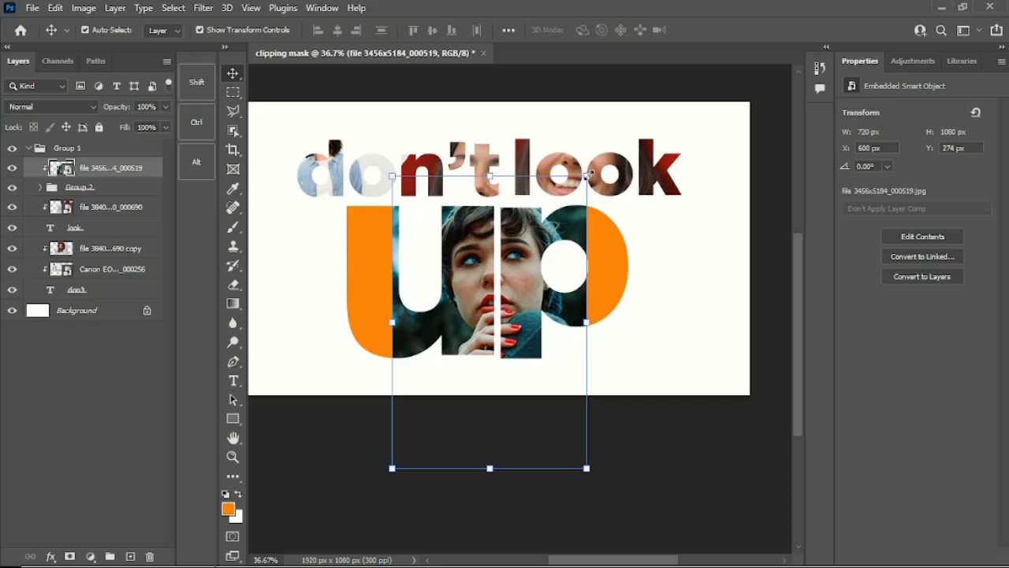
{"action": "left_click_drag", "start_coordinate": [588, 175], "coordinate": [721, 123]}
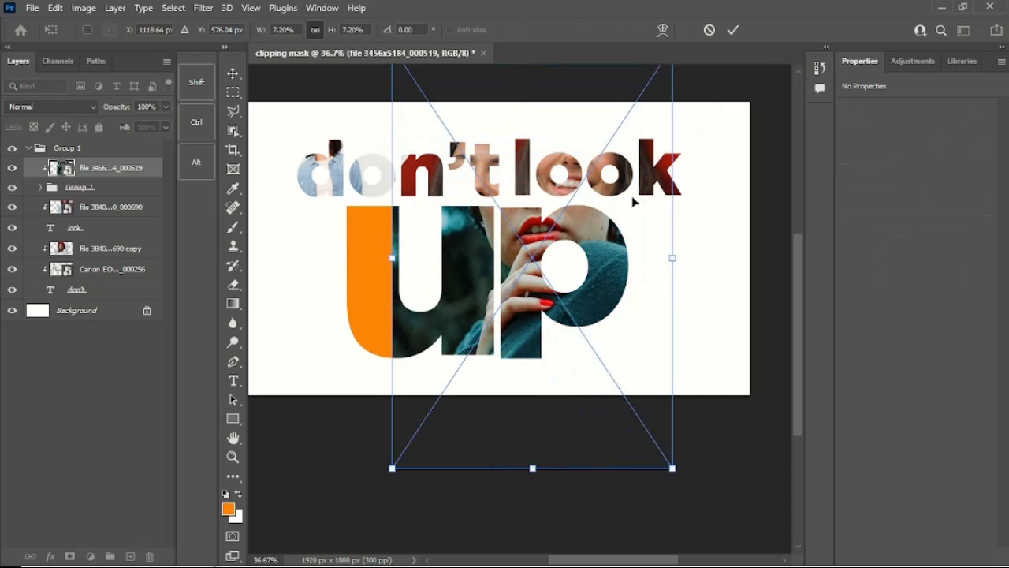
{"action": "left_click_drag", "start_coordinate": [556, 247], "coordinate": [505, 271]}
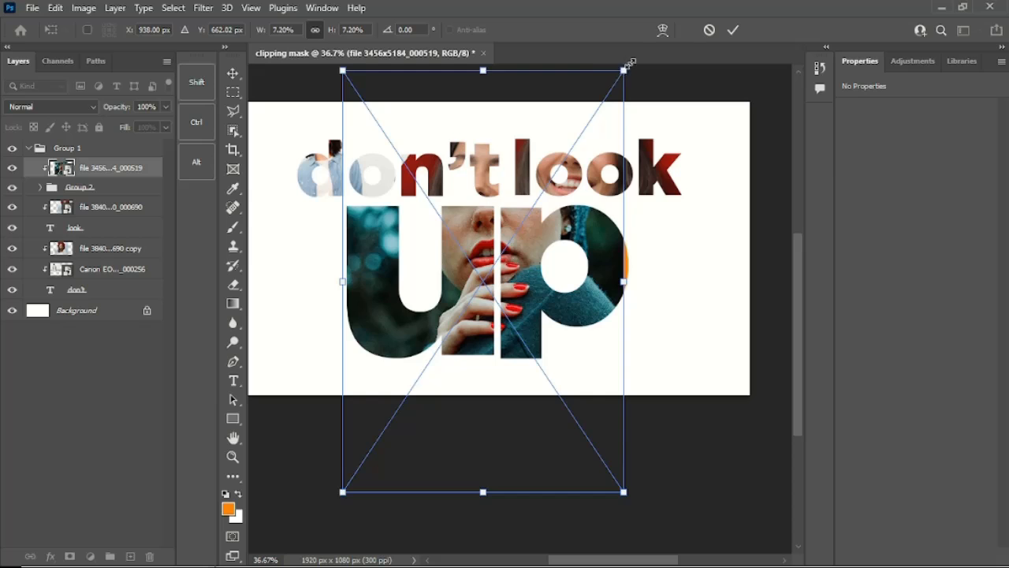
{"action": "left_click_drag", "start_coordinate": [623, 70], "coordinate": [646, 66]}
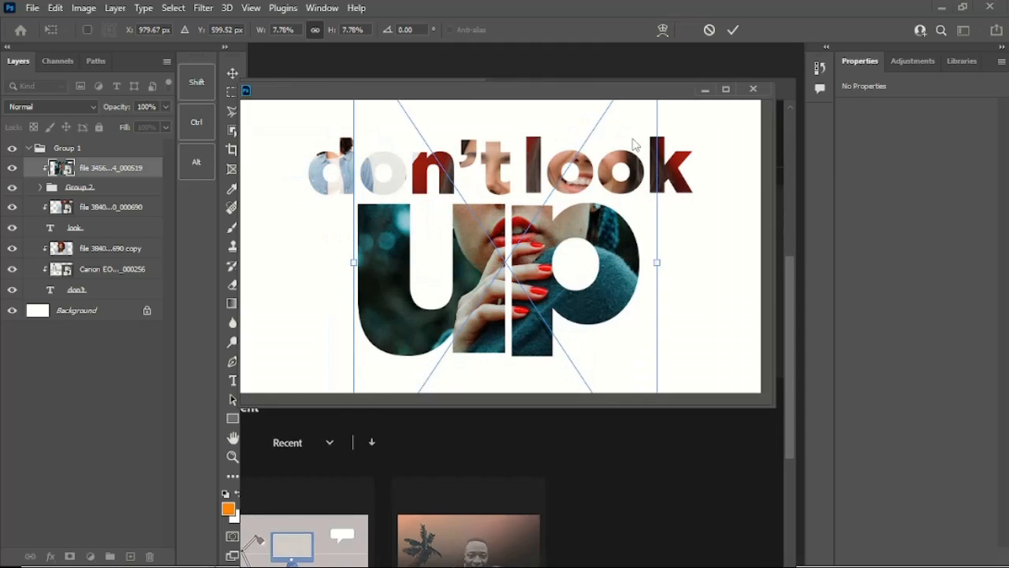
{"action": "left_click", "coordinate": [735, 31]}
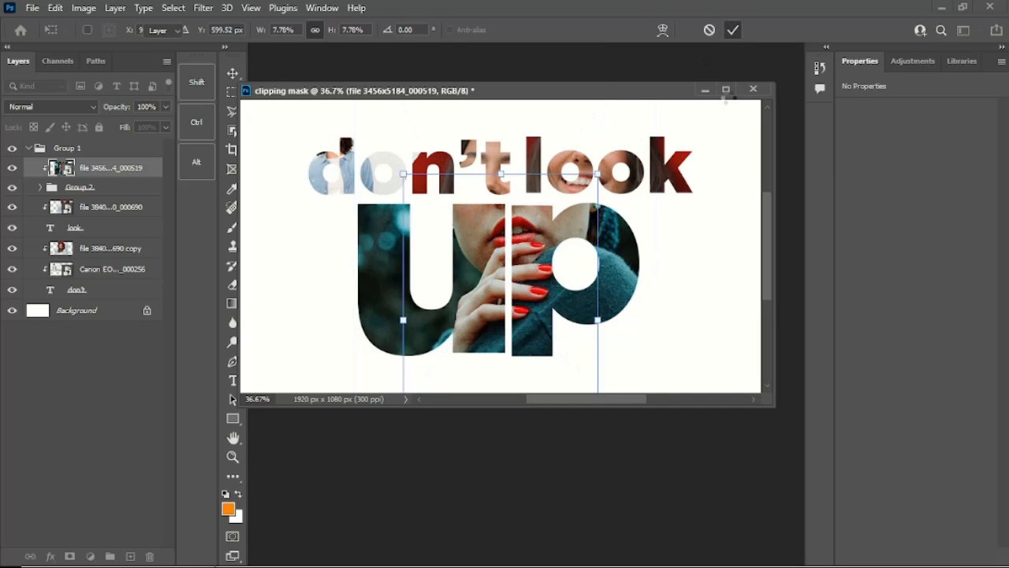
{"action": "left_click", "coordinate": [726, 90]}
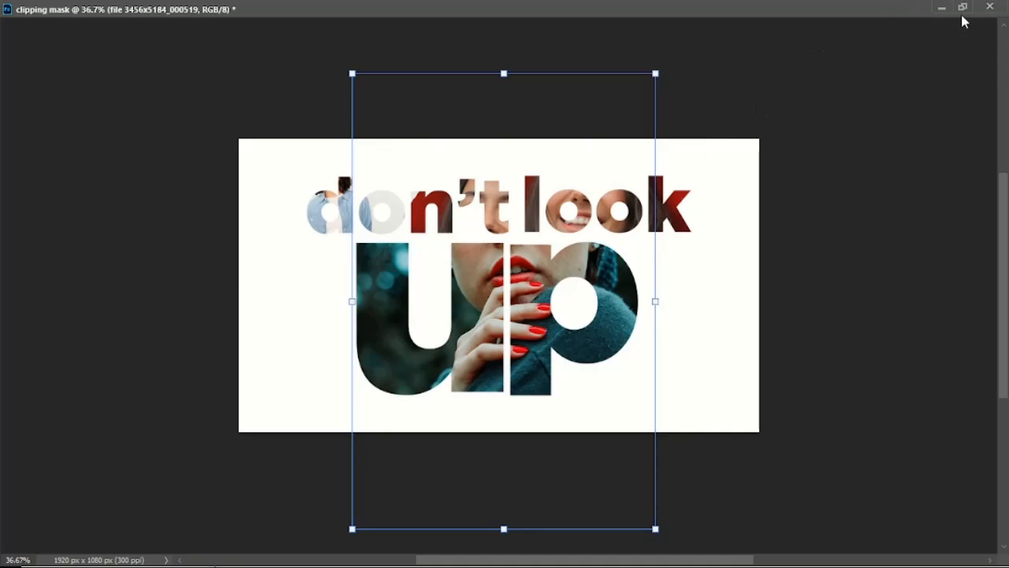
{"action": "left_click", "coordinate": [989, 6]}
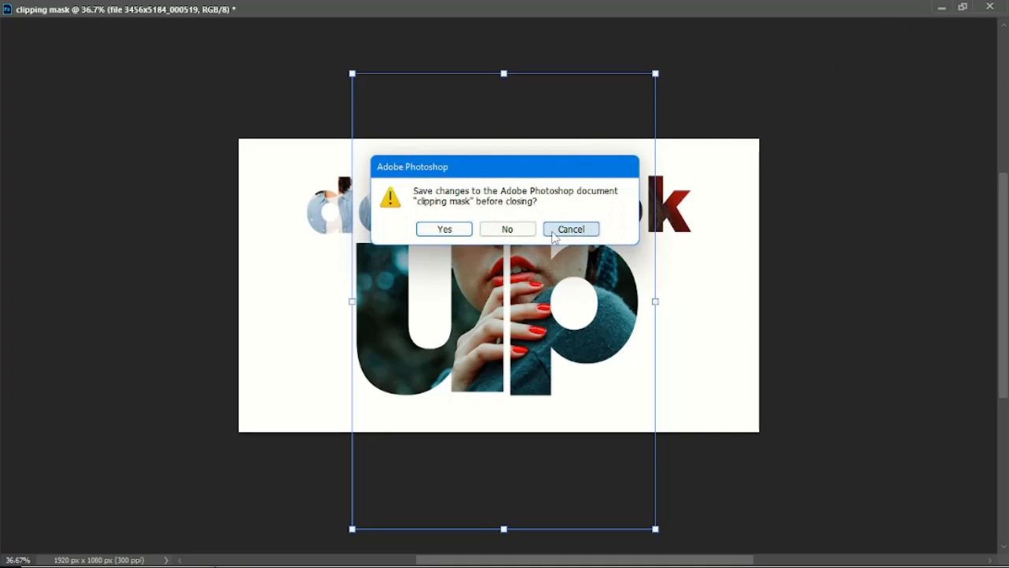
{"action": "left_click", "coordinate": [569, 230]}
{"action": "left_click", "coordinate": [962, 6]}
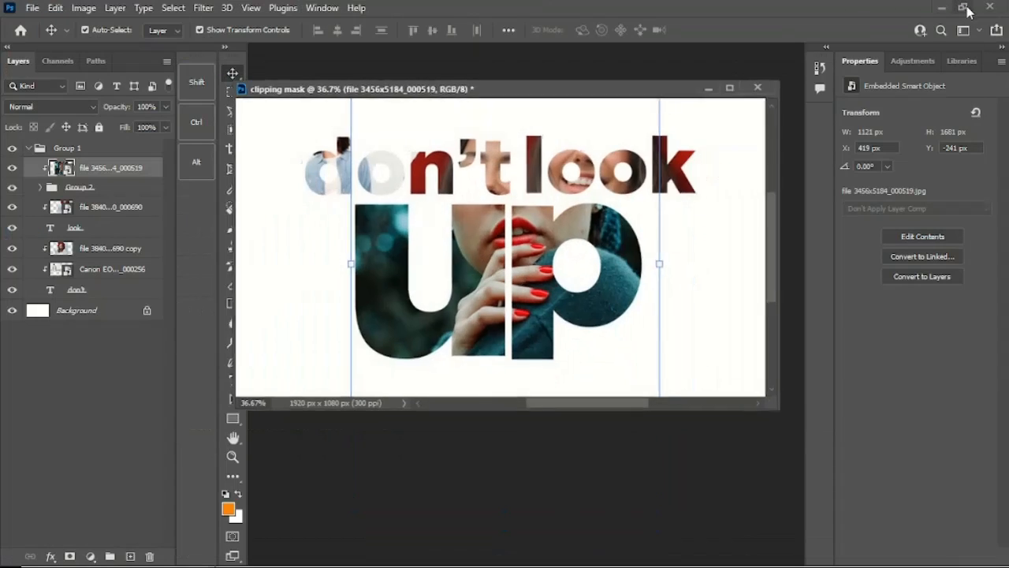
Dock the floating document window back into the workspace and deselect the portrait layer
{"action": "left_click_drag", "start_coordinate": [586, 98], "coordinate": [618, 77]}
{"action": "left_click", "coordinate": [746, 105]}
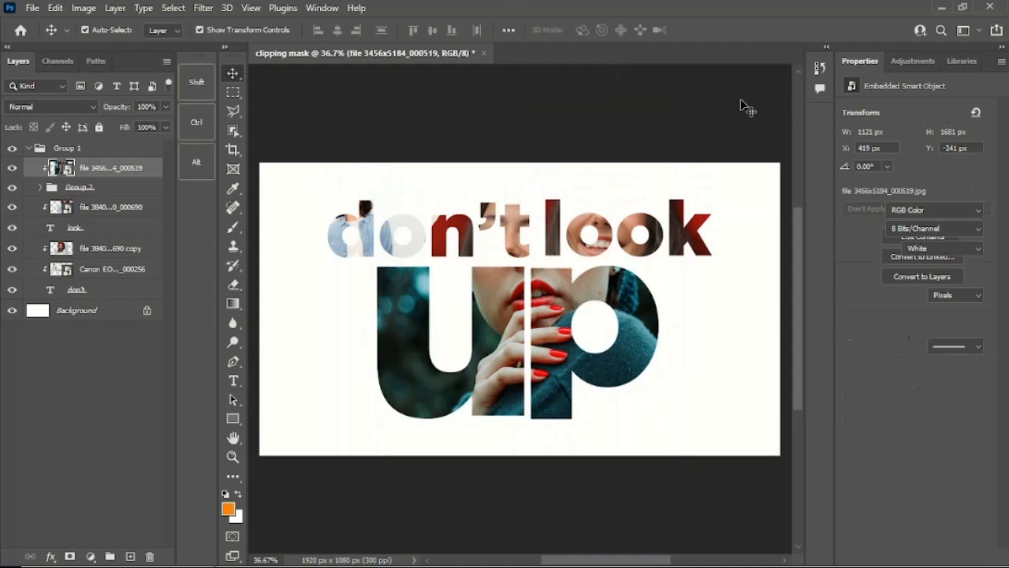